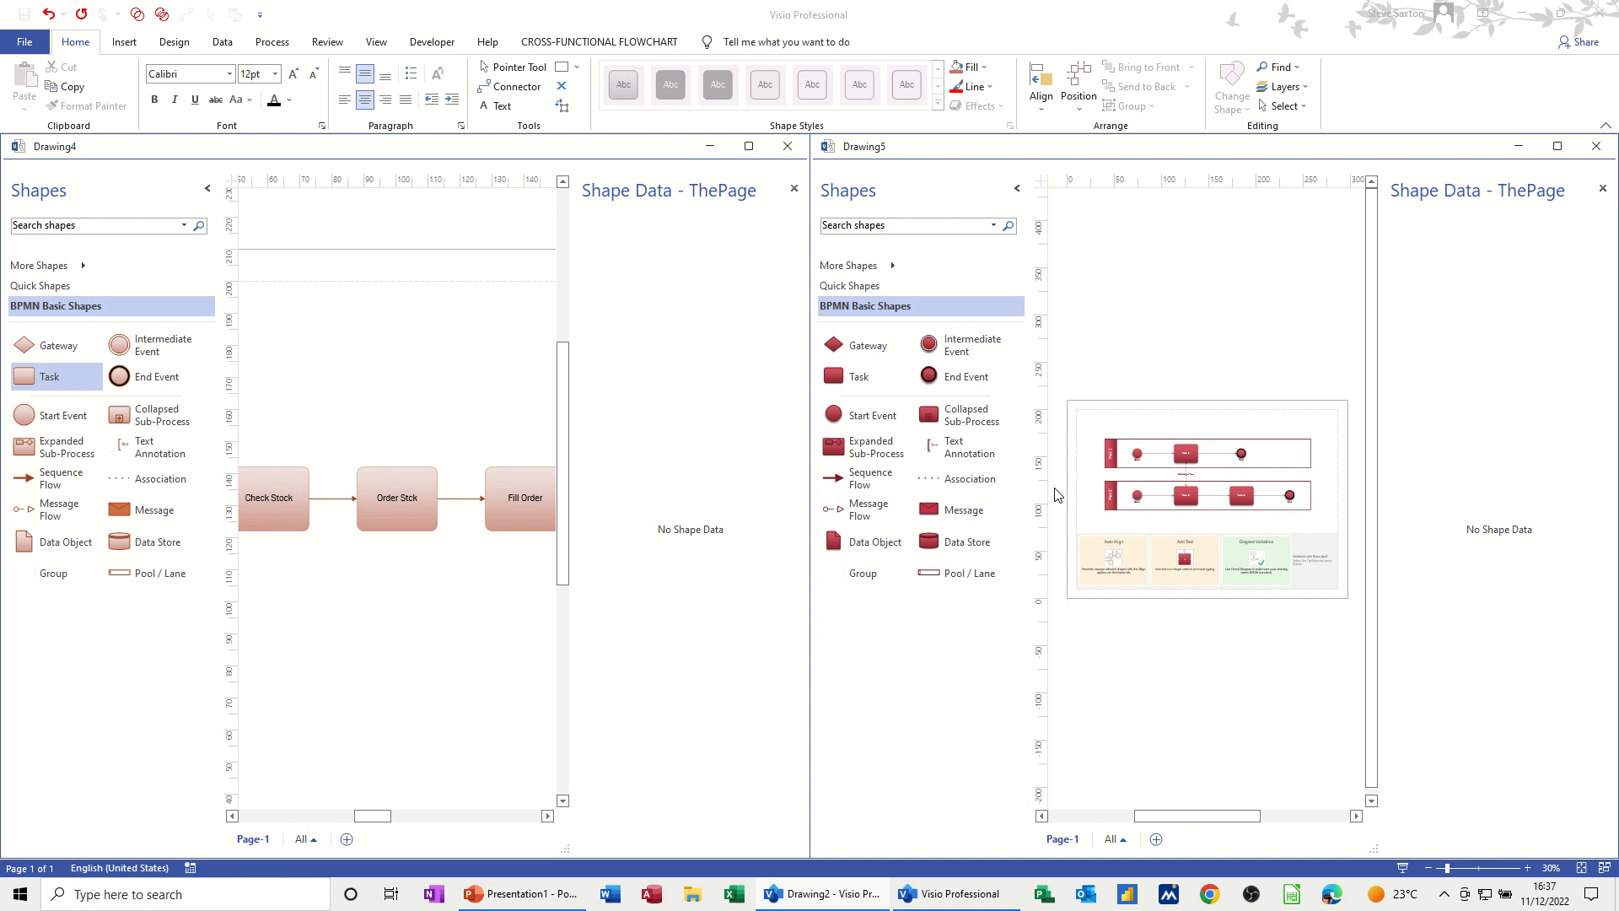
Hide the Shape Data pane of Drawing4 and close that drawing without saving it.
{"action": "left_click", "coordinate": [793, 193]}
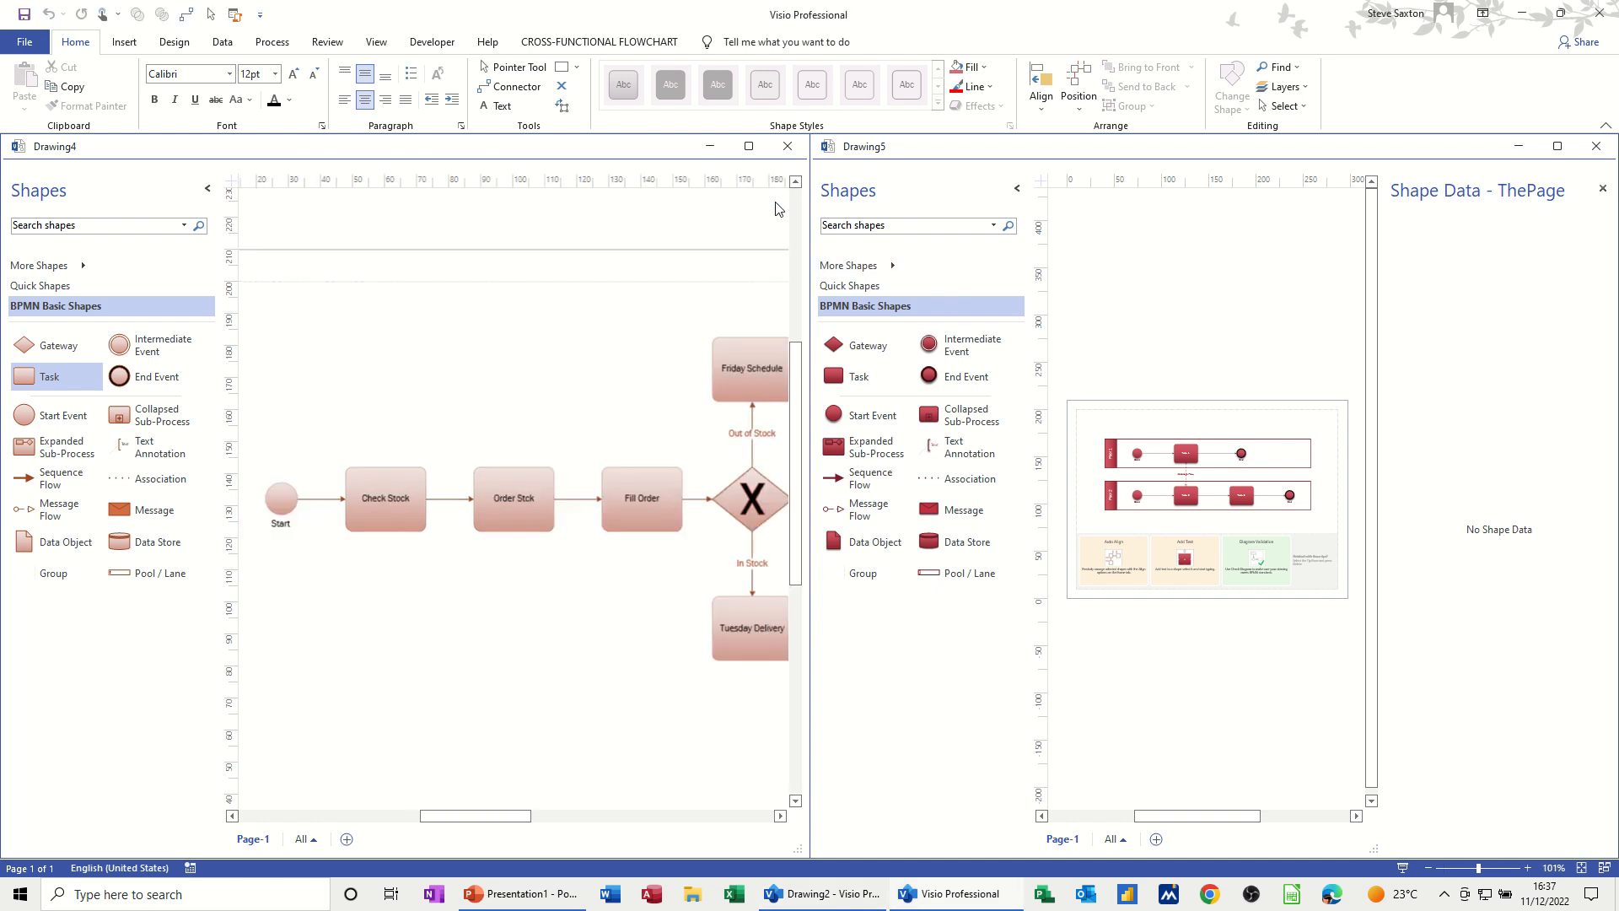
{"action": "left_click", "coordinate": [787, 148]}
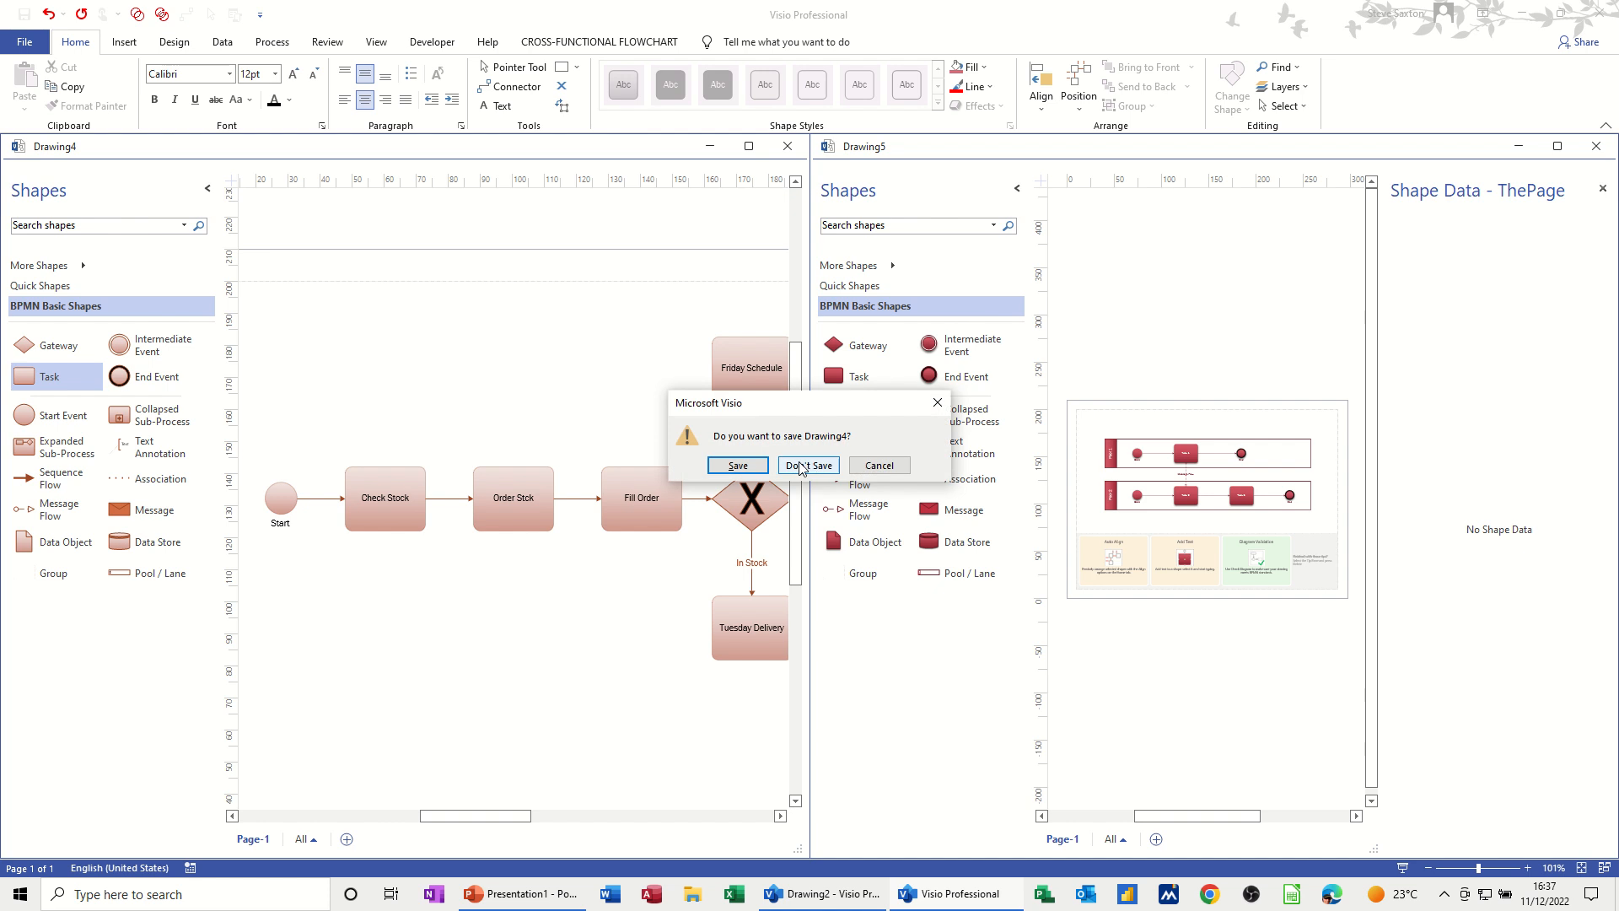
{"action": "left_click", "coordinate": [801, 467]}
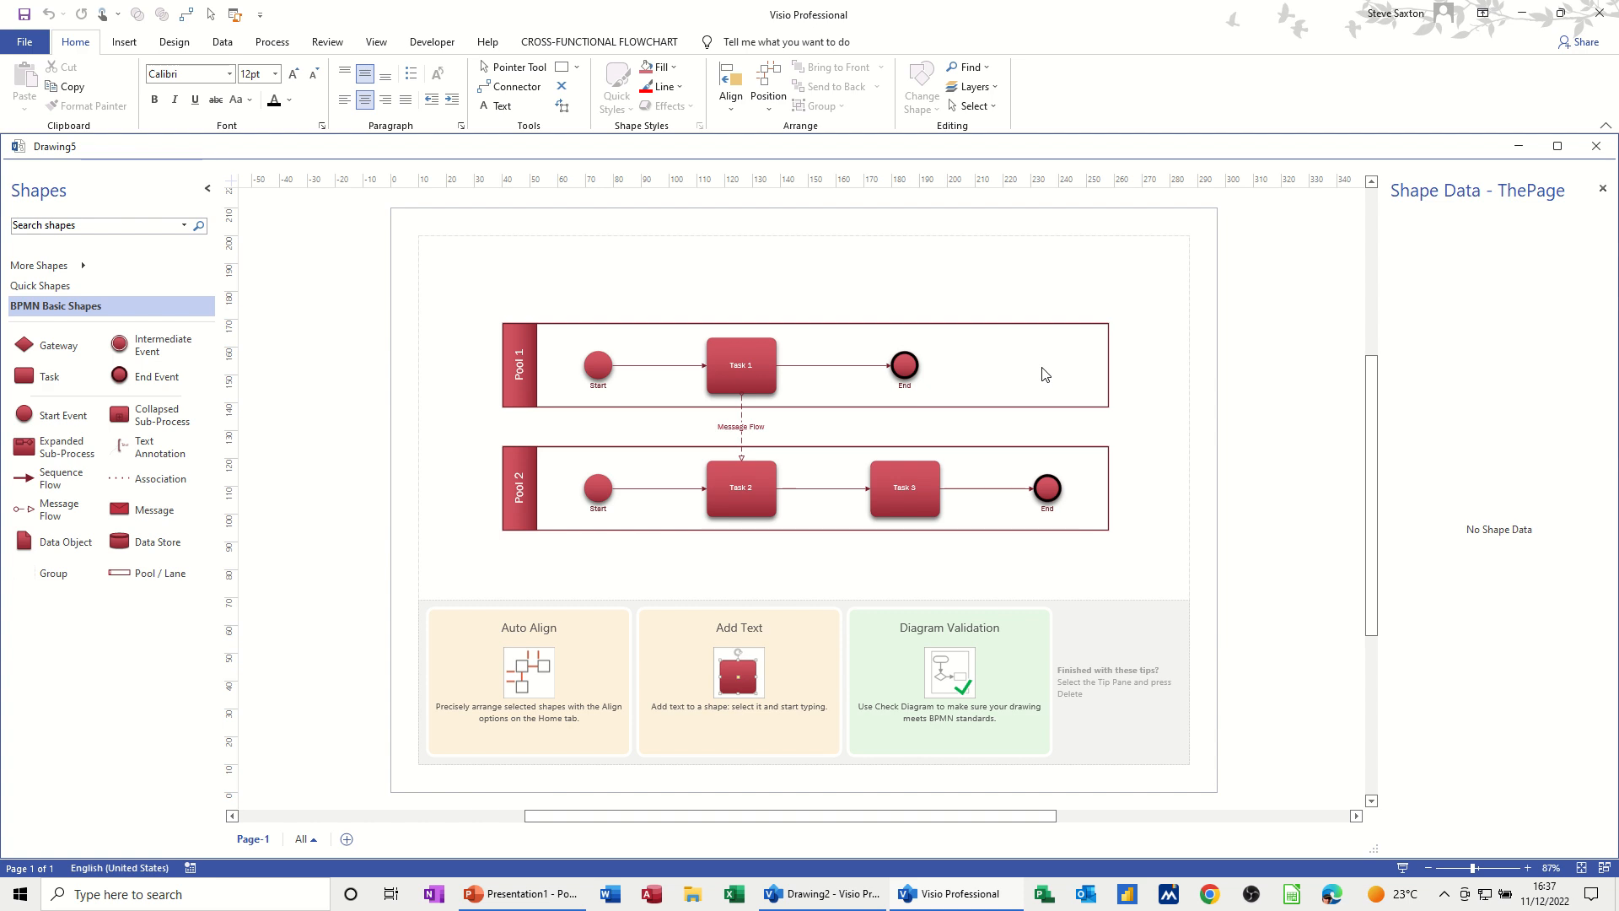
Delete the tip pane and both sample pools with all their contents from the Drawing5 page.
{"action": "mouse_move", "coordinate": [927, 365]}
{"action": "left_click", "coordinate": [771, 631]}
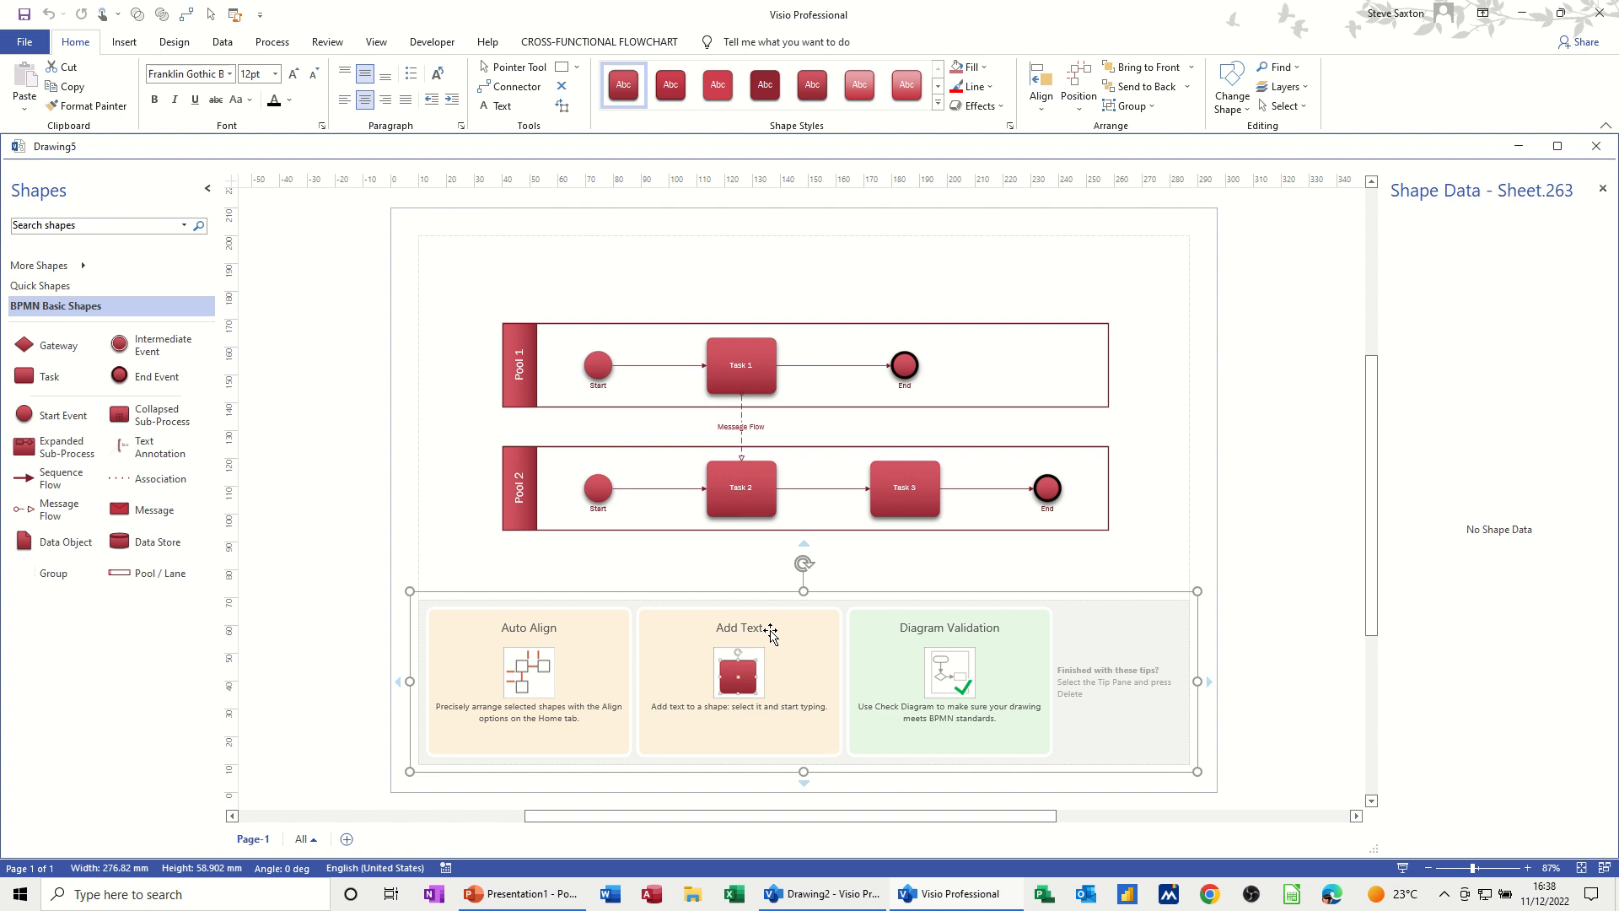
{"action": "key", "text": "Delete"}
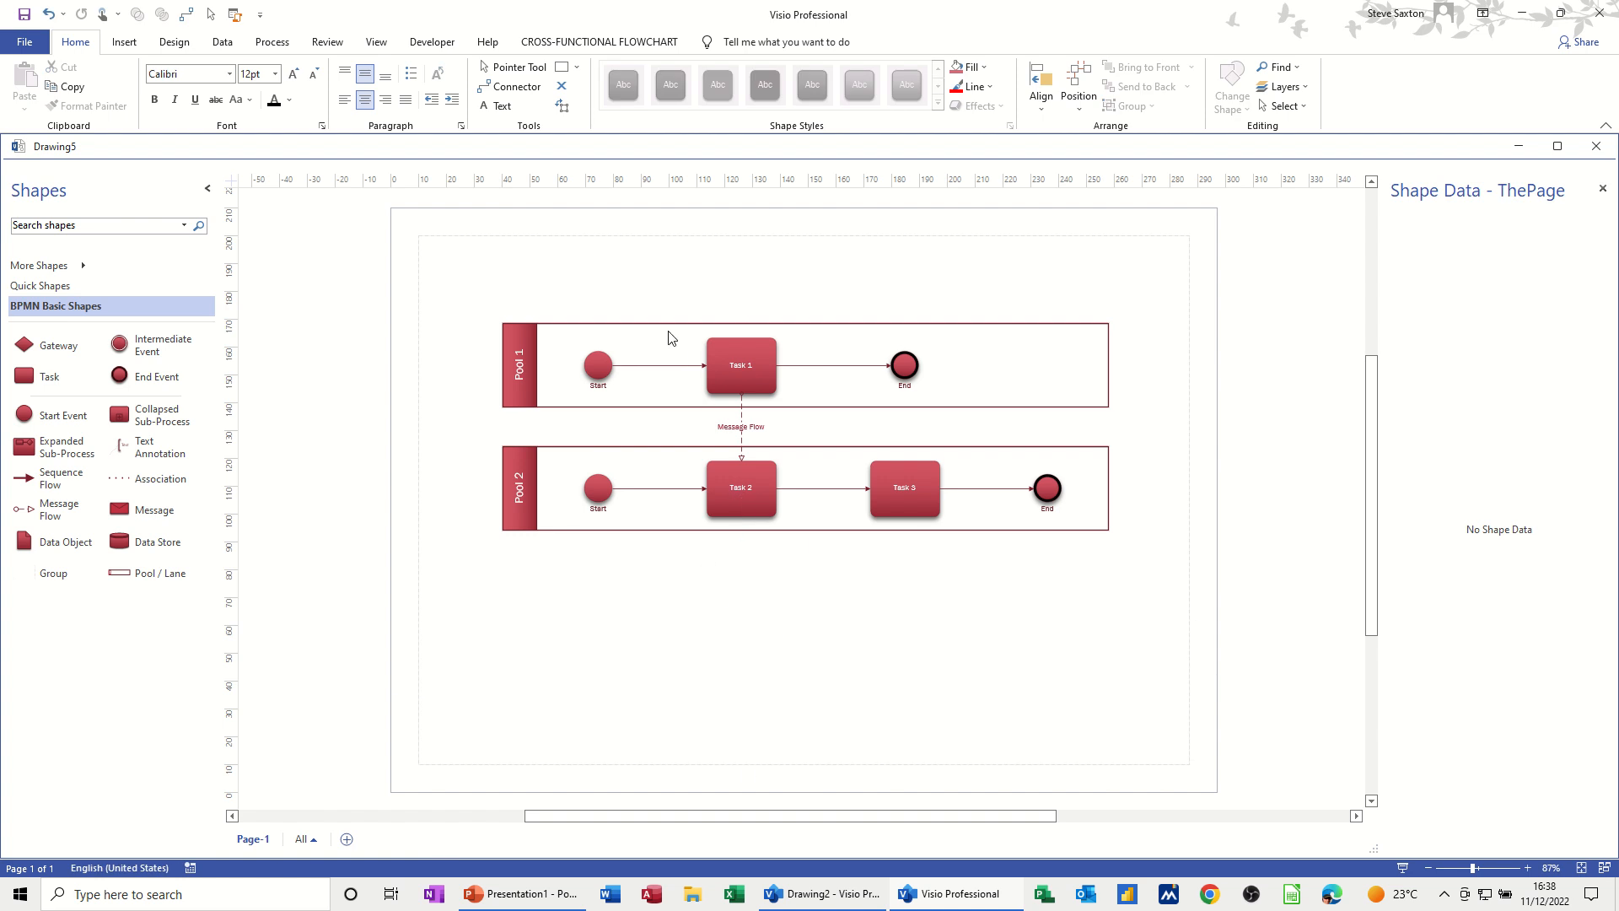
{"action": "left_click_drag", "start_coordinate": [470, 297], "coordinate": [1141, 590]}
{"action": "key", "text": "Delete"}
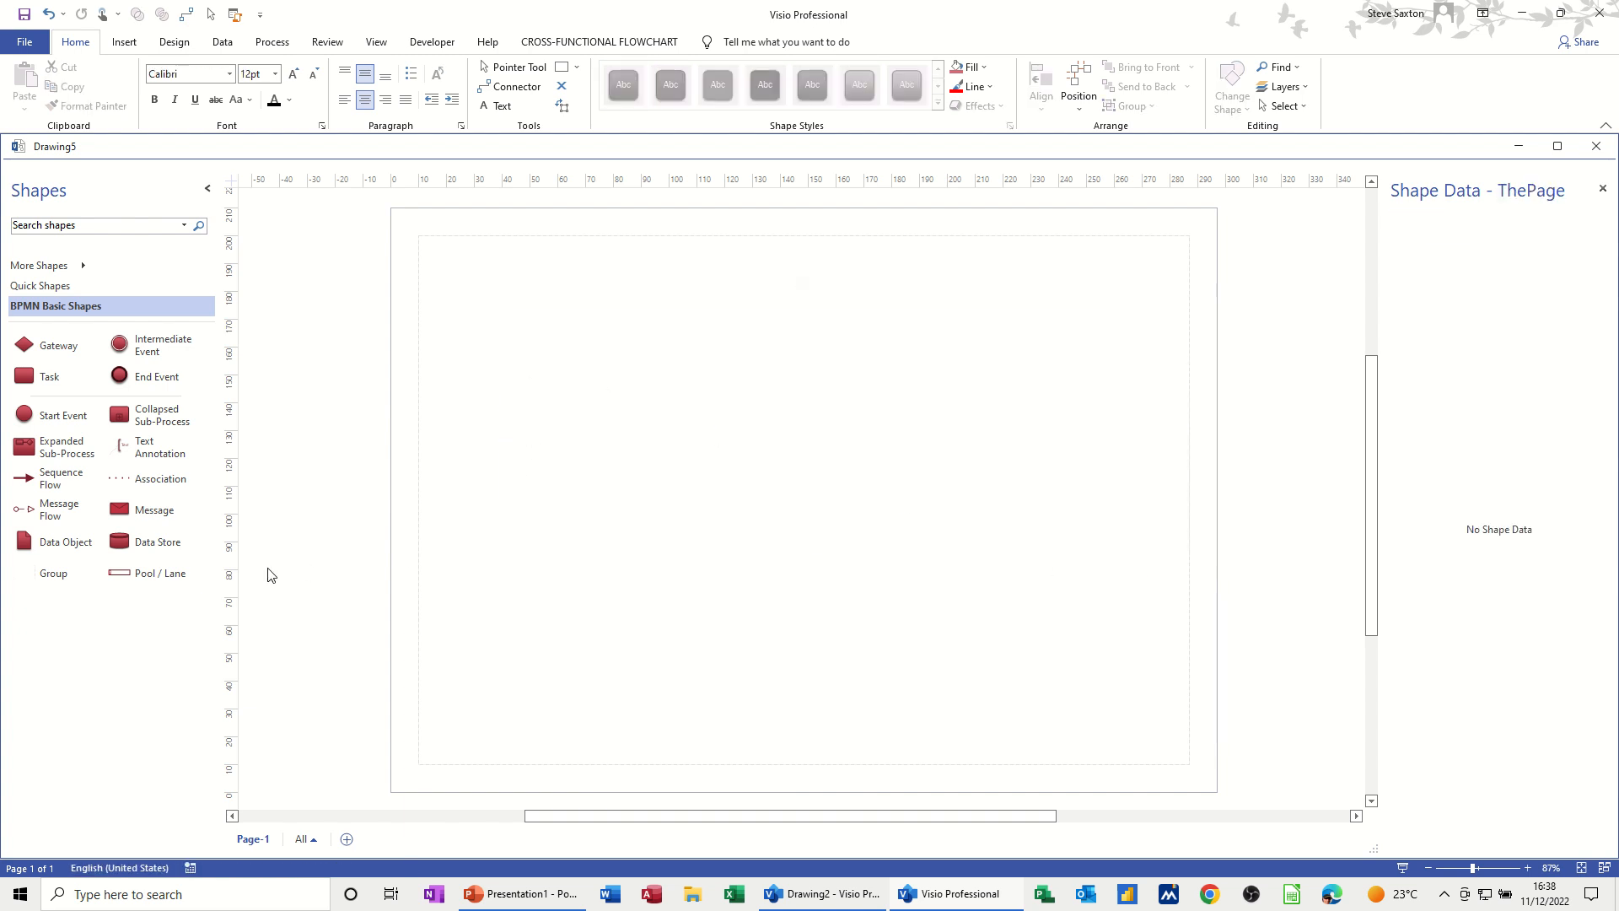
Try to create two separate pools by adding a second lane to a new pool and moving it lower, and delete the moved pool.
{"action": "left_click_drag", "start_coordinate": [137, 571], "coordinate": [667, 346]}
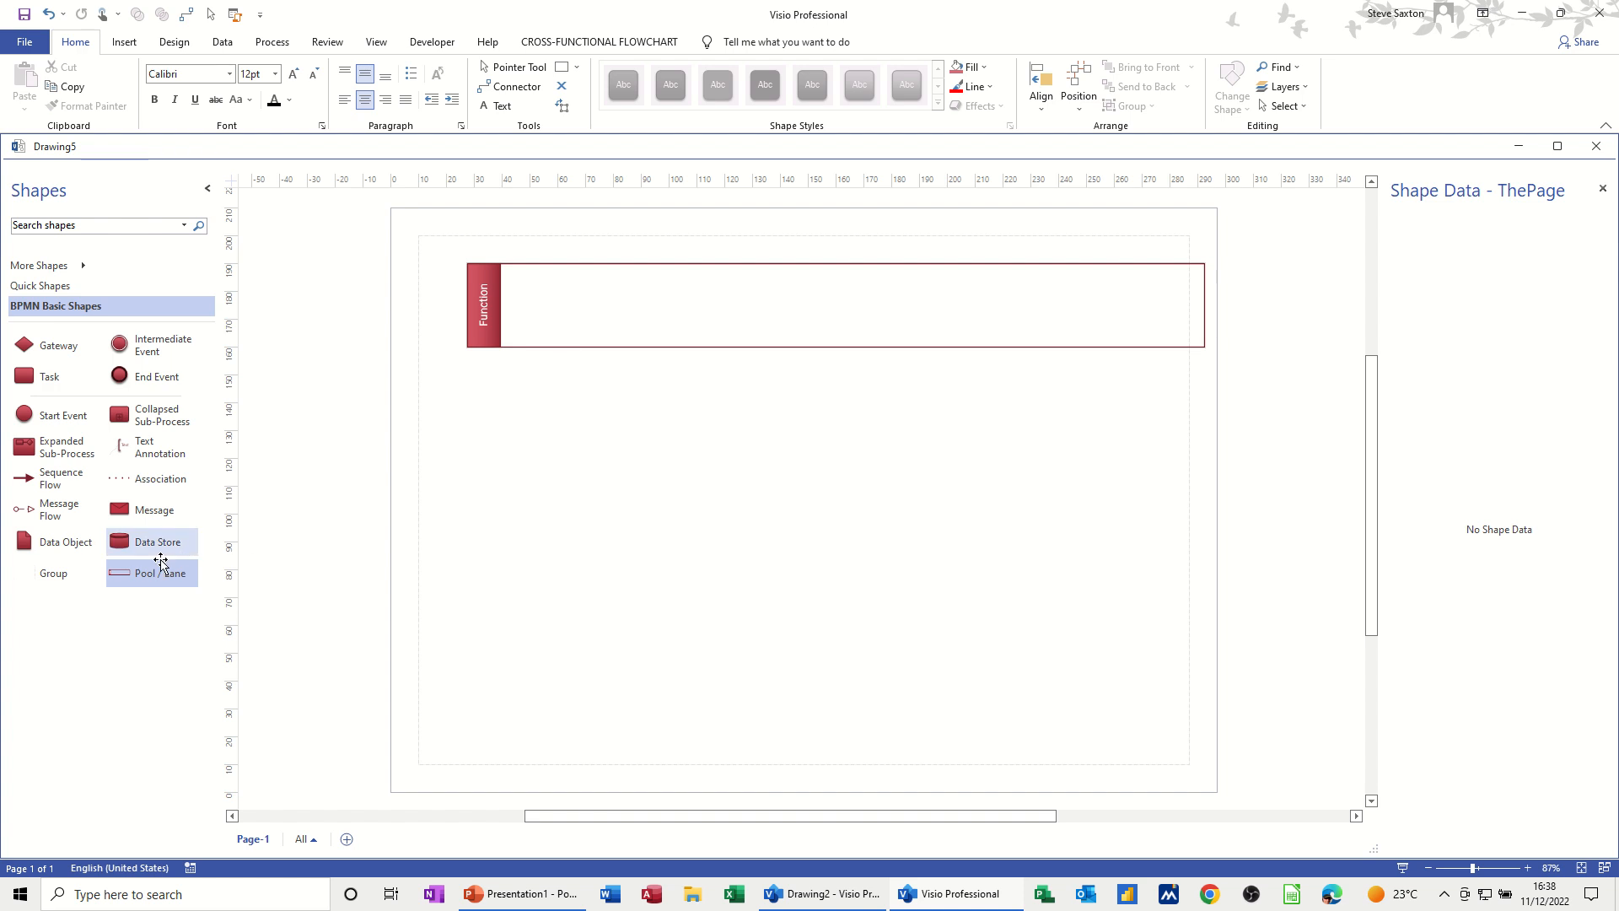
{"action": "left_click_drag", "start_coordinate": [155, 576], "coordinate": [647, 392]}
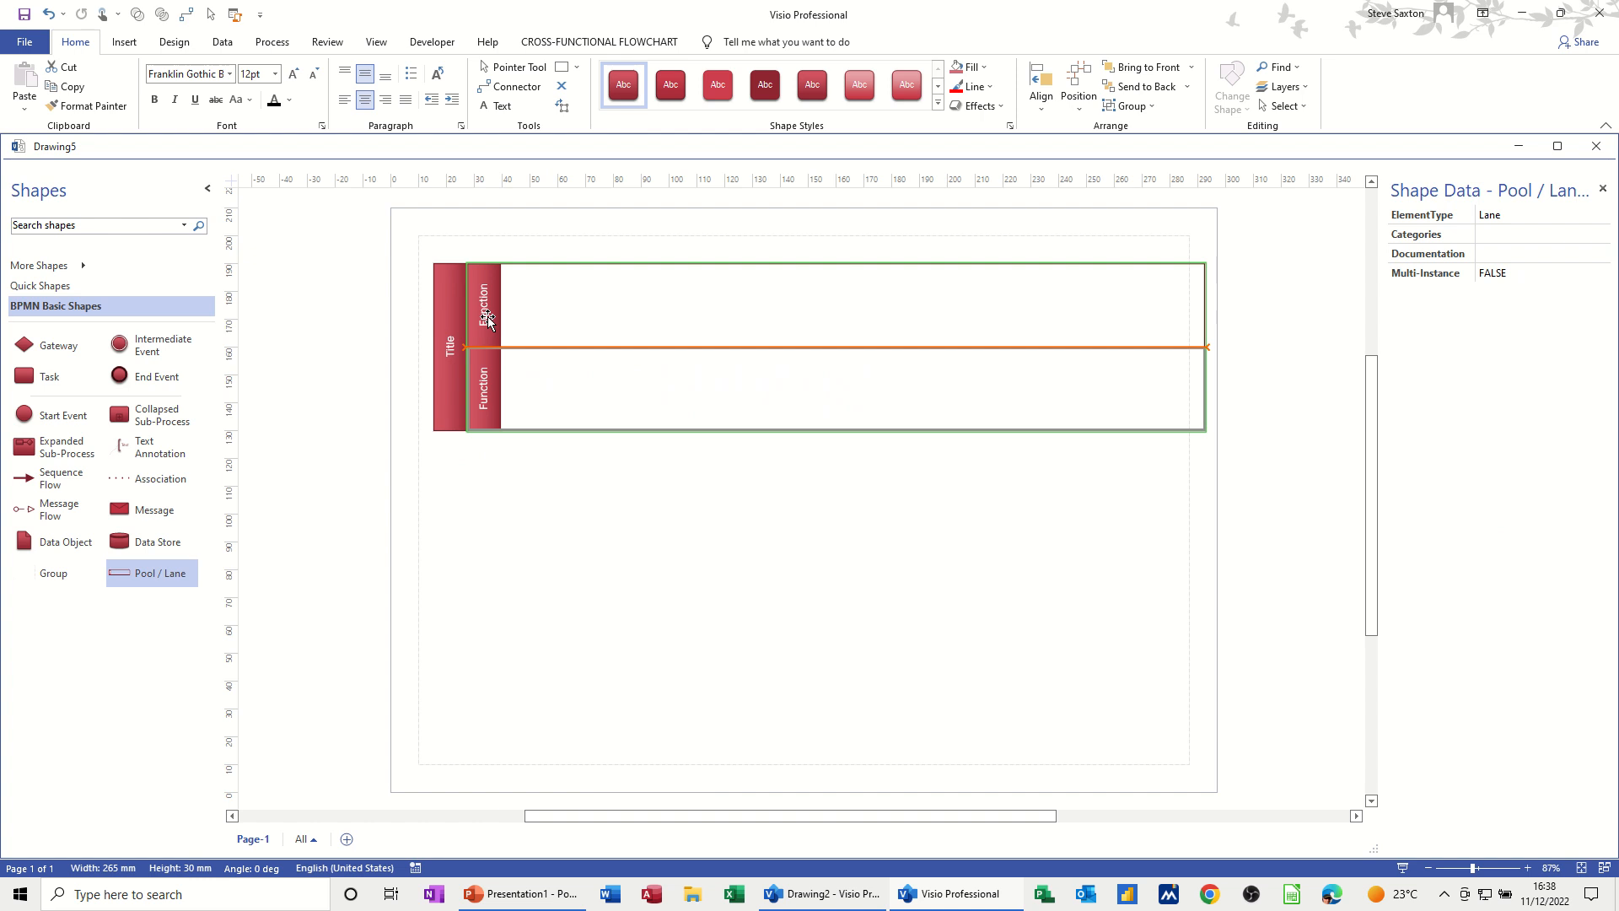
{"action": "left_click_drag", "start_coordinate": [553, 390], "coordinate": [567, 564]}
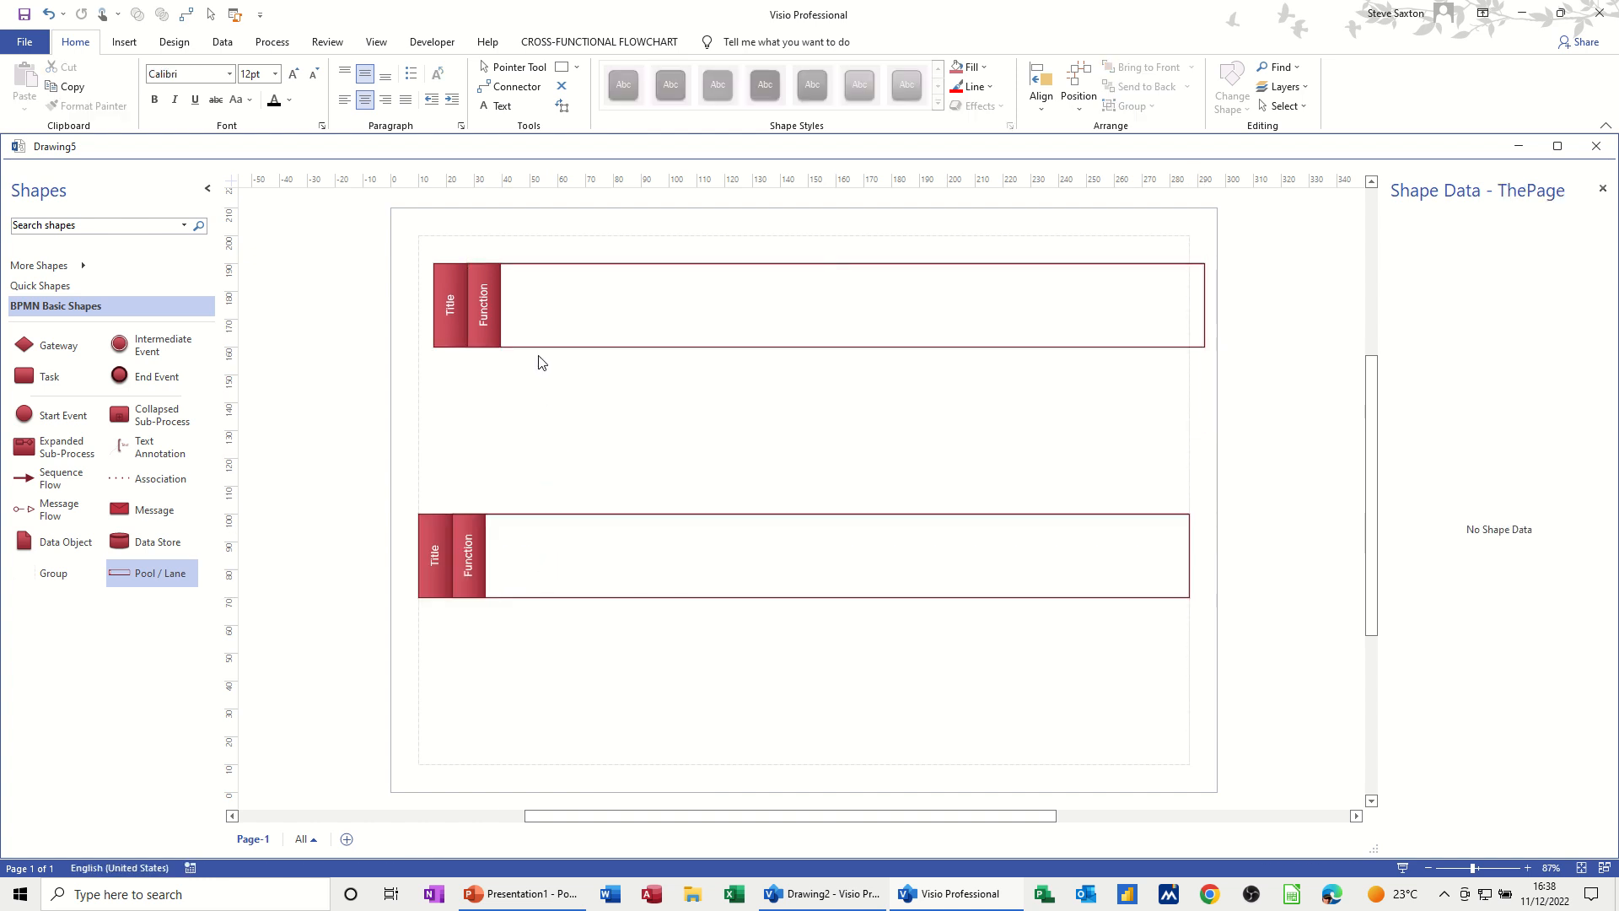
{"action": "left_click", "coordinate": [437, 559]}
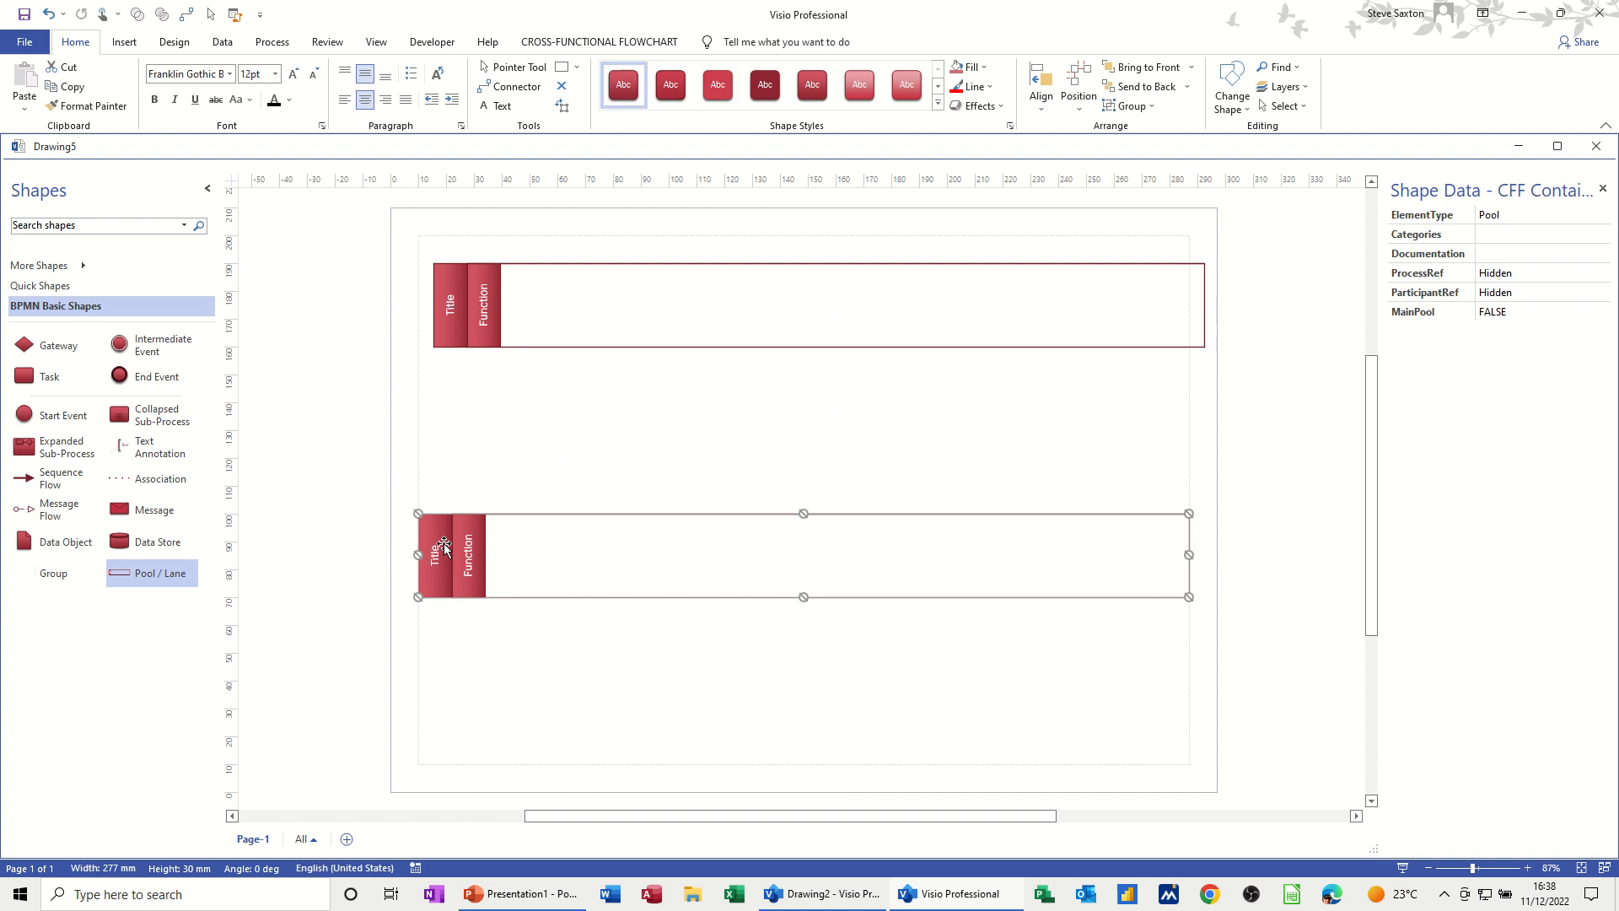
{"action": "key", "text": "Delete"}
Replace the titled pool with an untitled one near the top of the page and place a second separate pool below it.
{"action": "left_click_drag", "start_coordinate": [152, 571], "coordinate": [565, 346]}
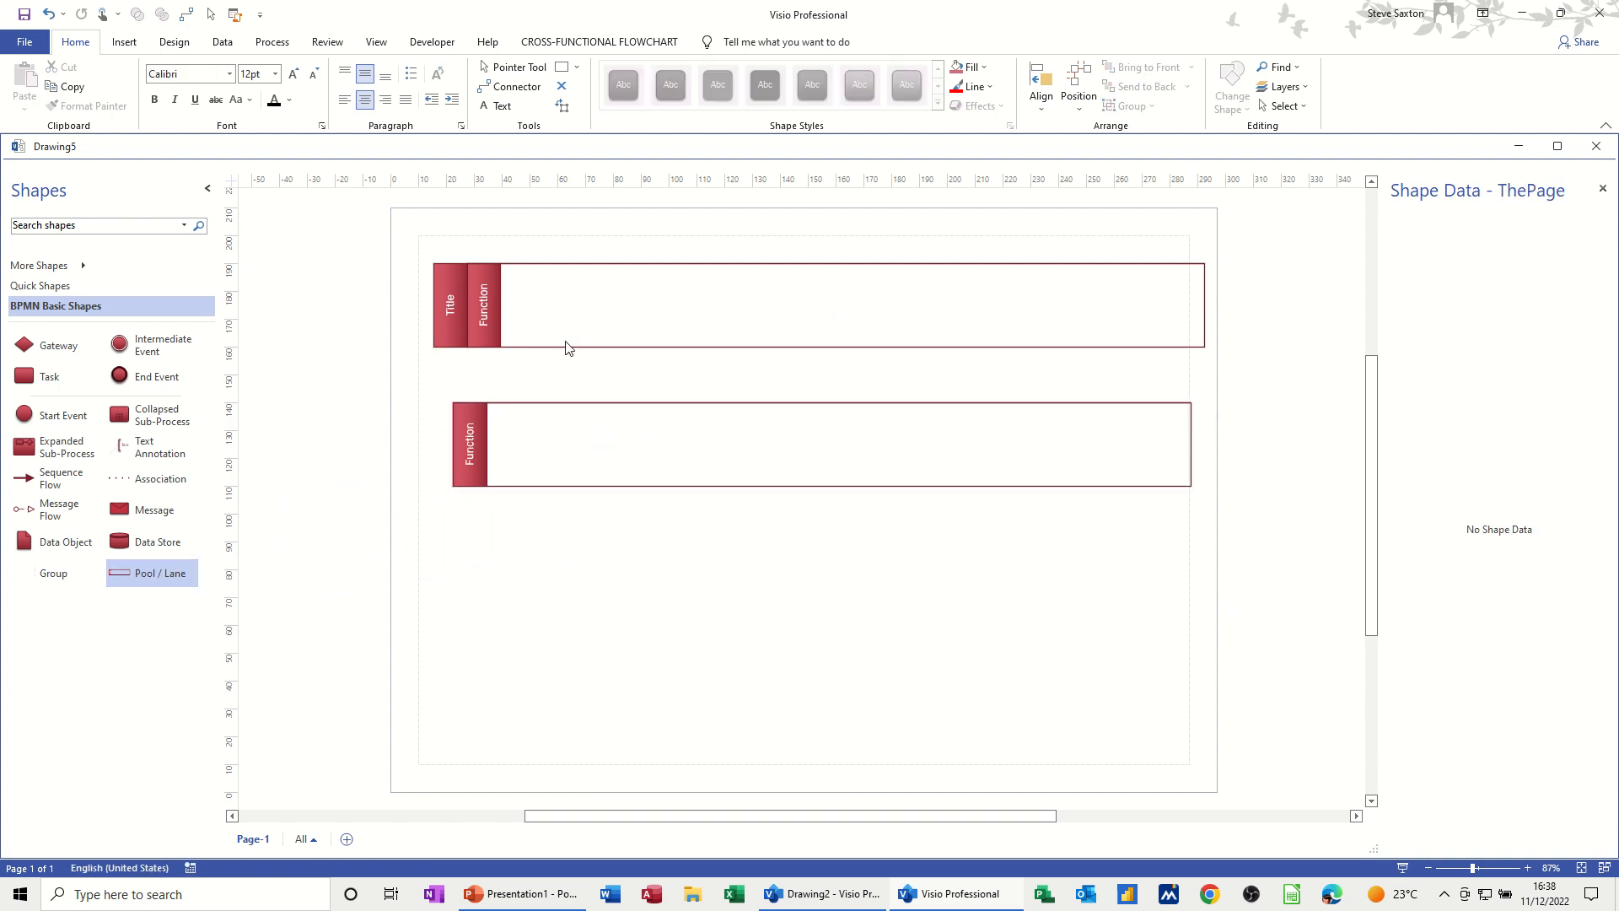
{"action": "left_click", "coordinate": [479, 322]}
{"action": "key", "text": "Delete"}
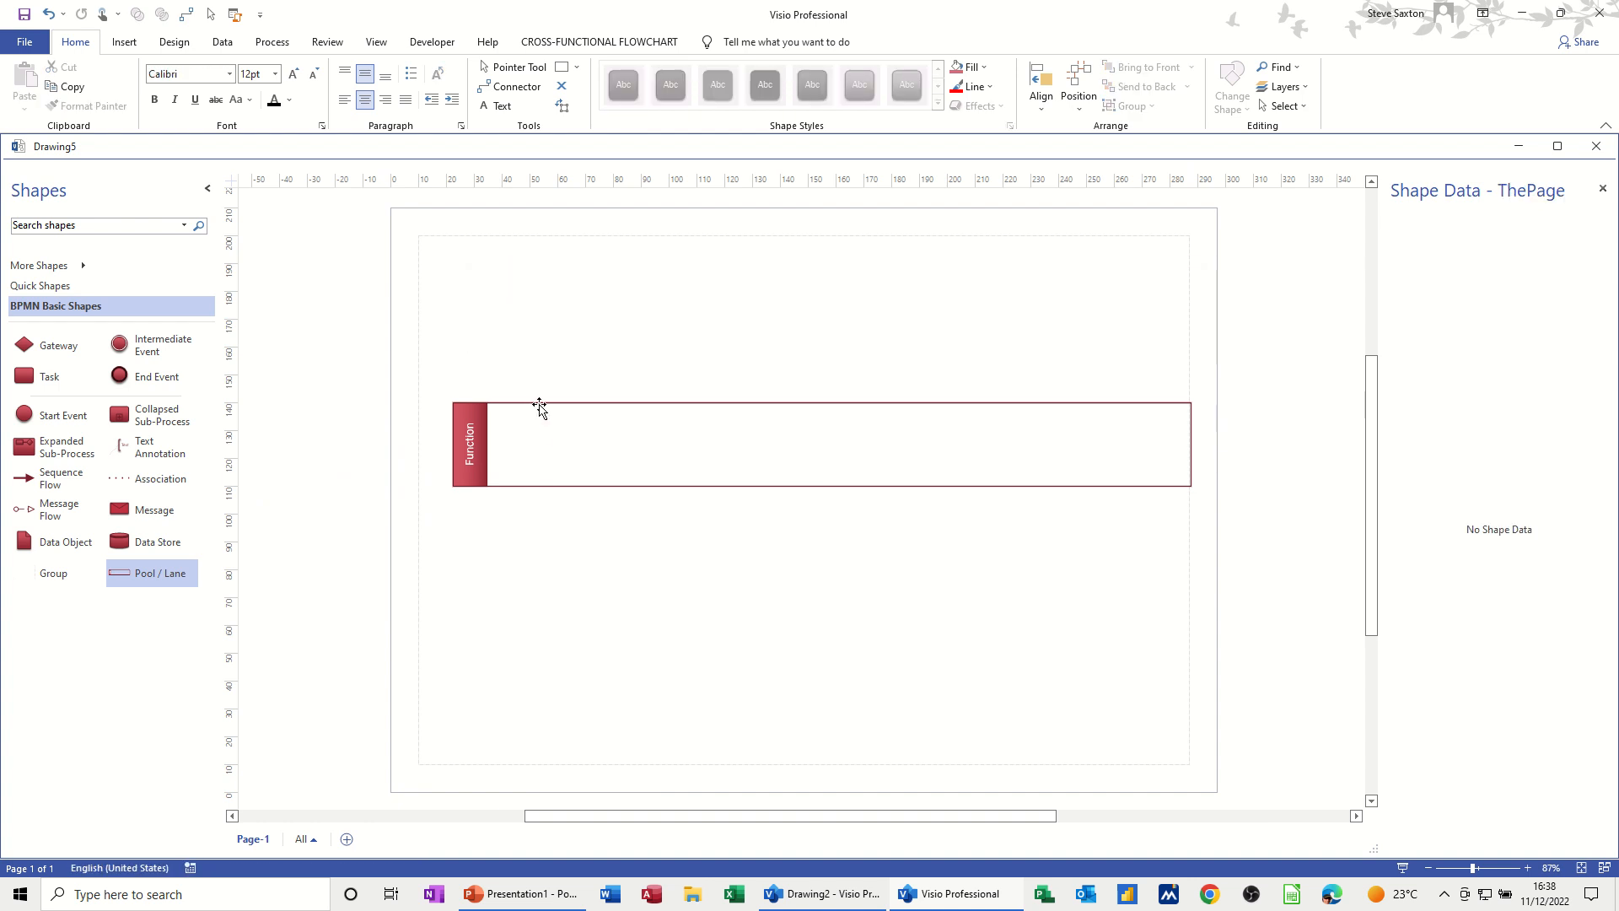
{"action": "left_click_drag", "start_coordinate": [543, 425], "coordinate": [477, 335]}
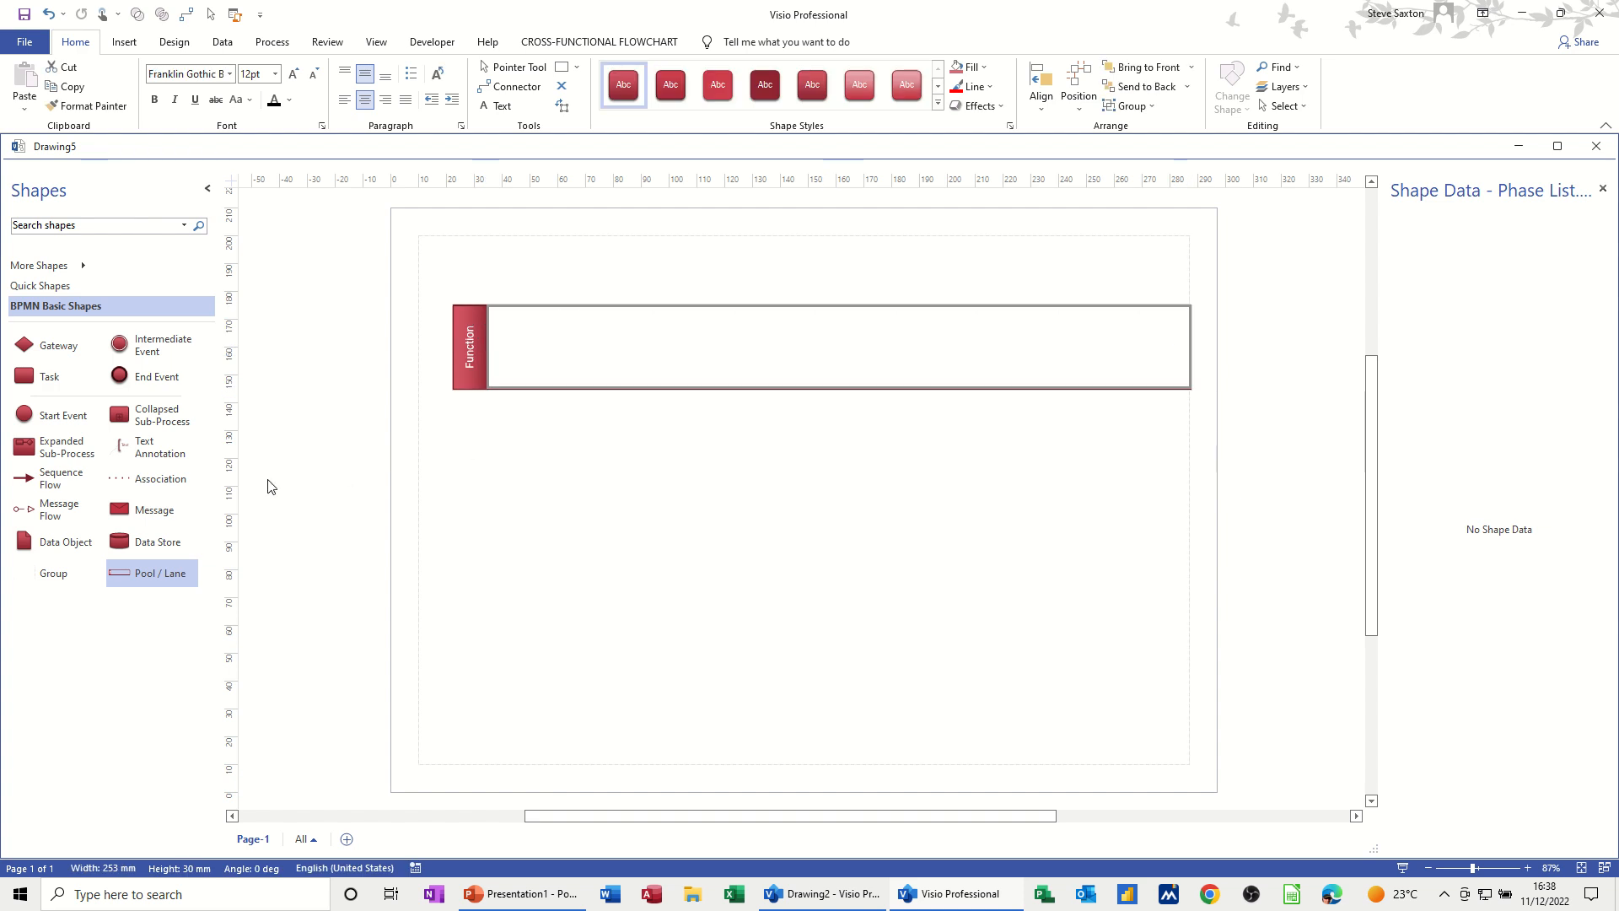
{"action": "left_click_drag", "start_coordinate": [145, 568], "coordinate": [625, 492]}
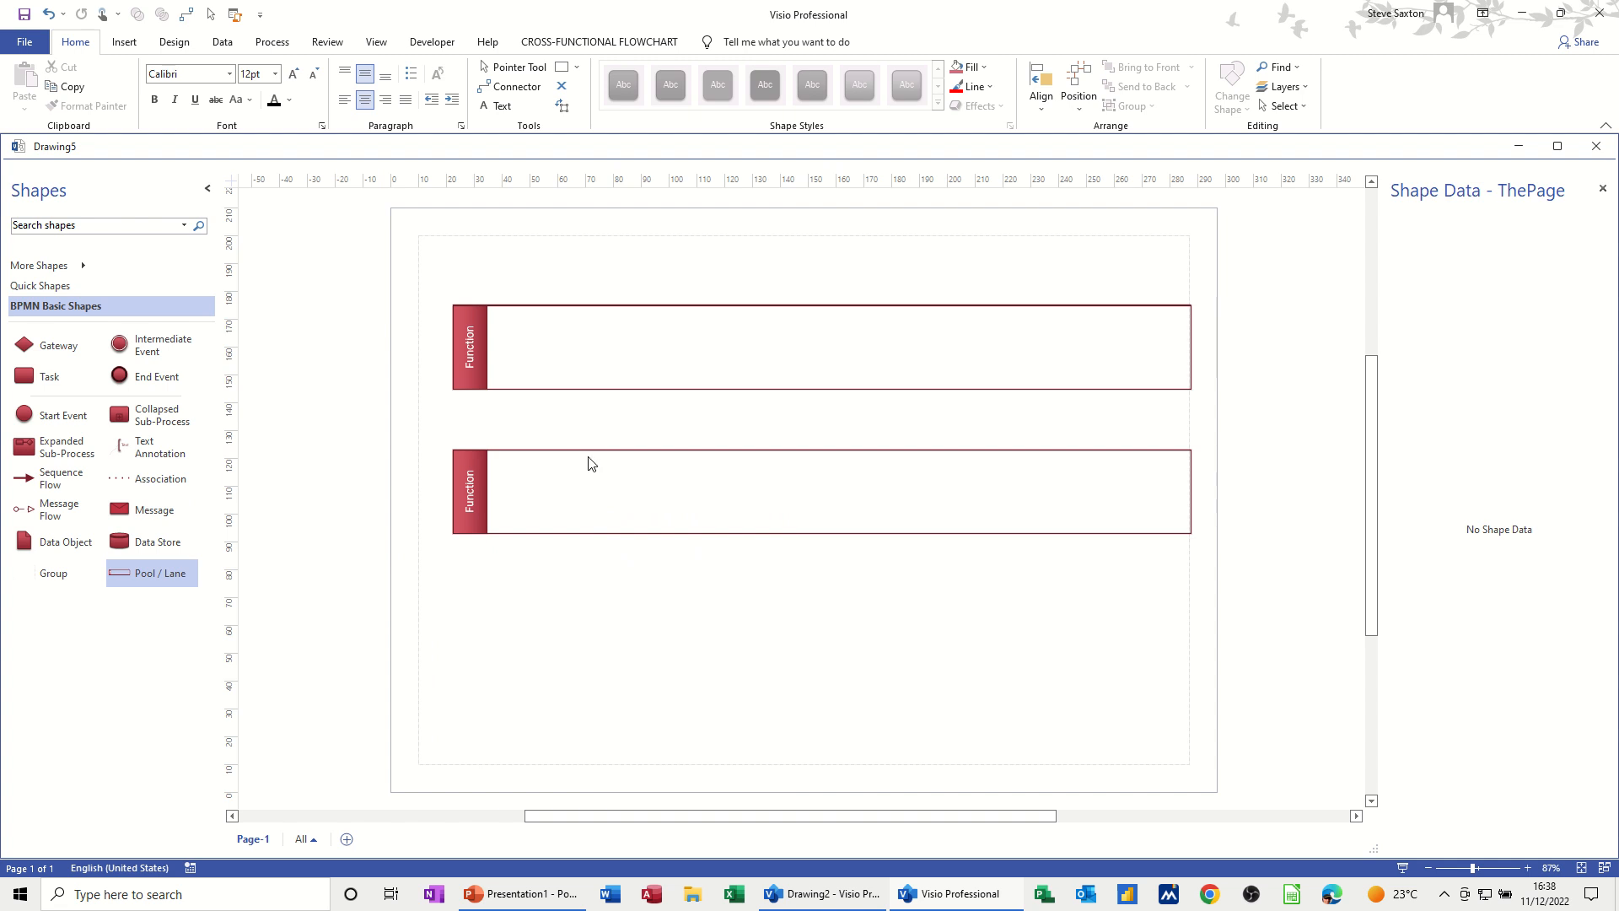
Label the upper pool "Shop" and the lower pool "Warehouse".
{"action": "left_click", "coordinate": [468, 356]}
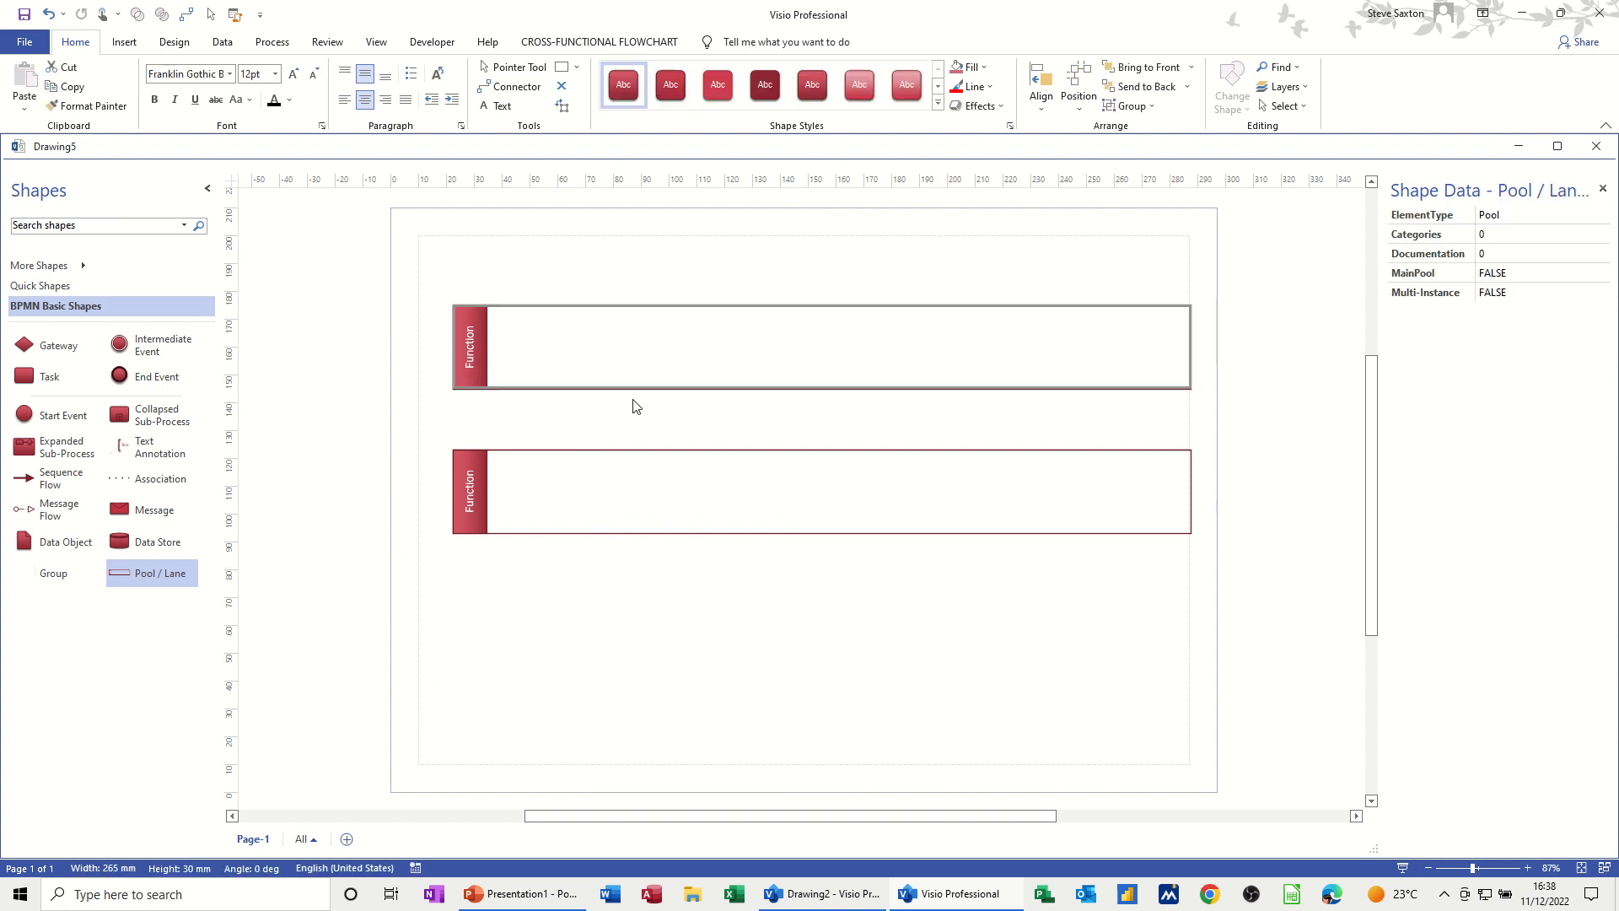
{"action": "double_click", "coordinate": [470, 348]}
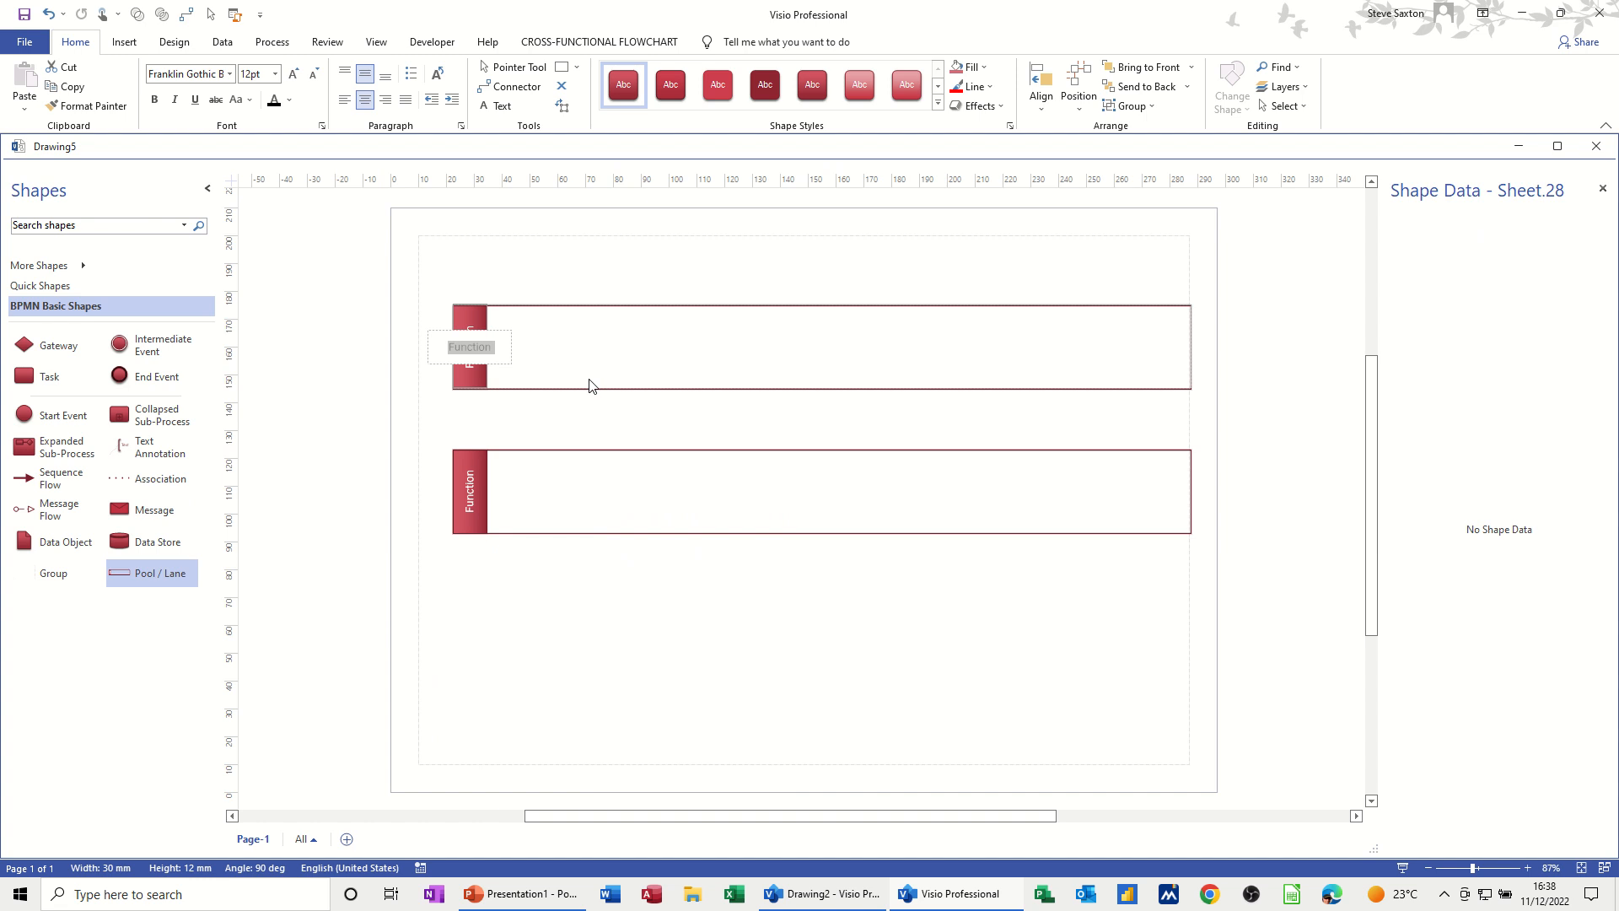
{"action": "type", "text": "Shop"}
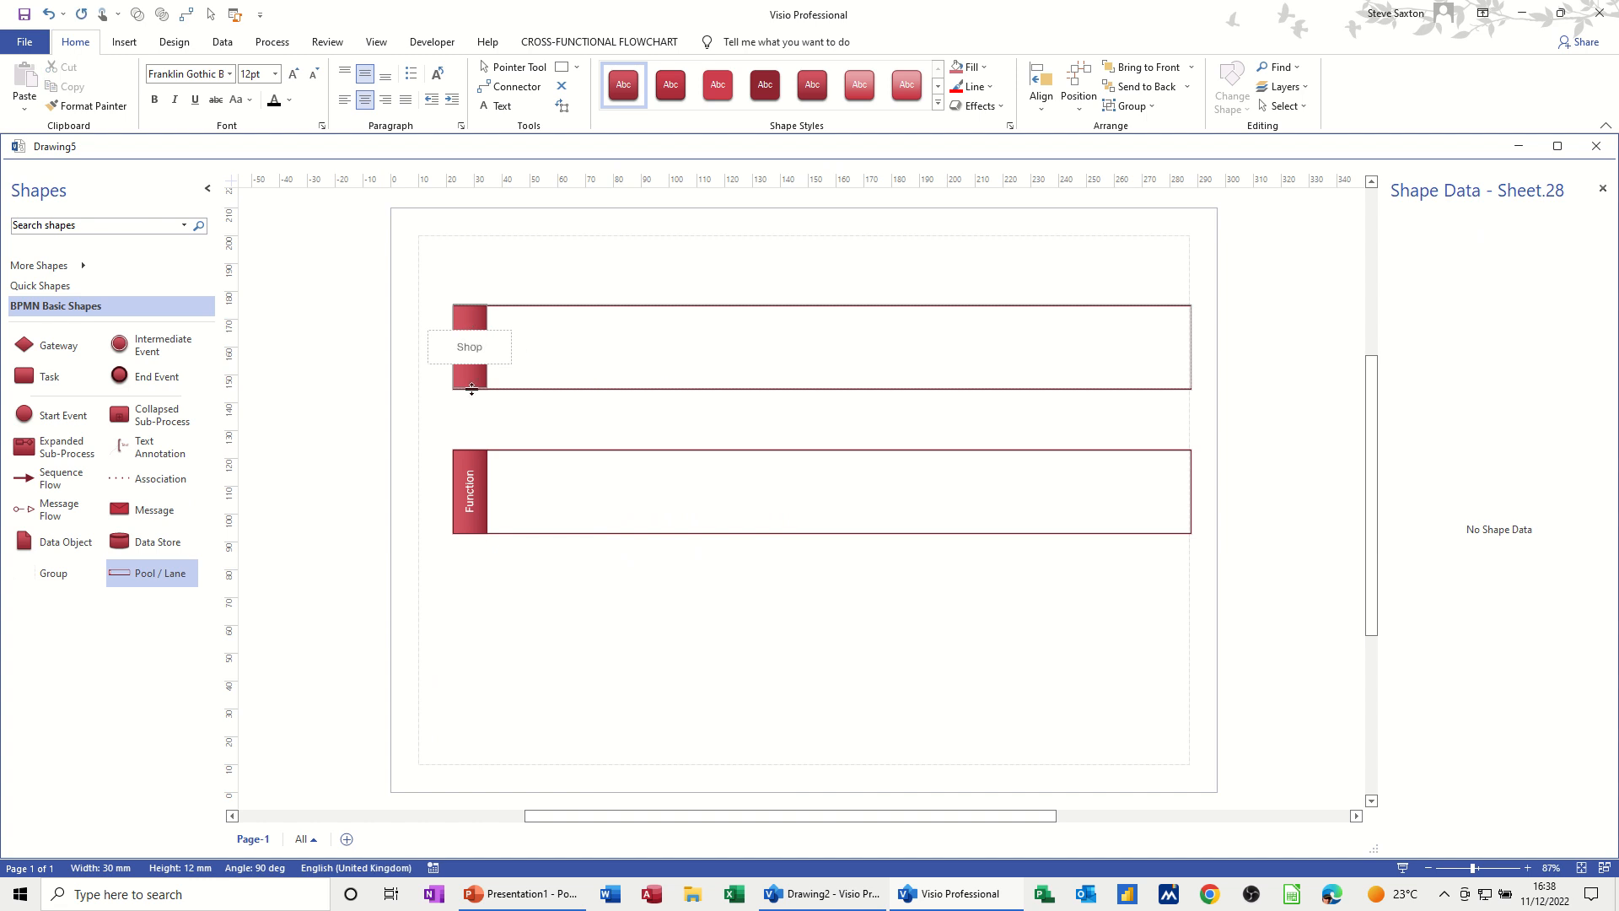
{"action": "left_click", "coordinate": [472, 503]}
{"action": "double_click", "coordinate": [473, 503]}
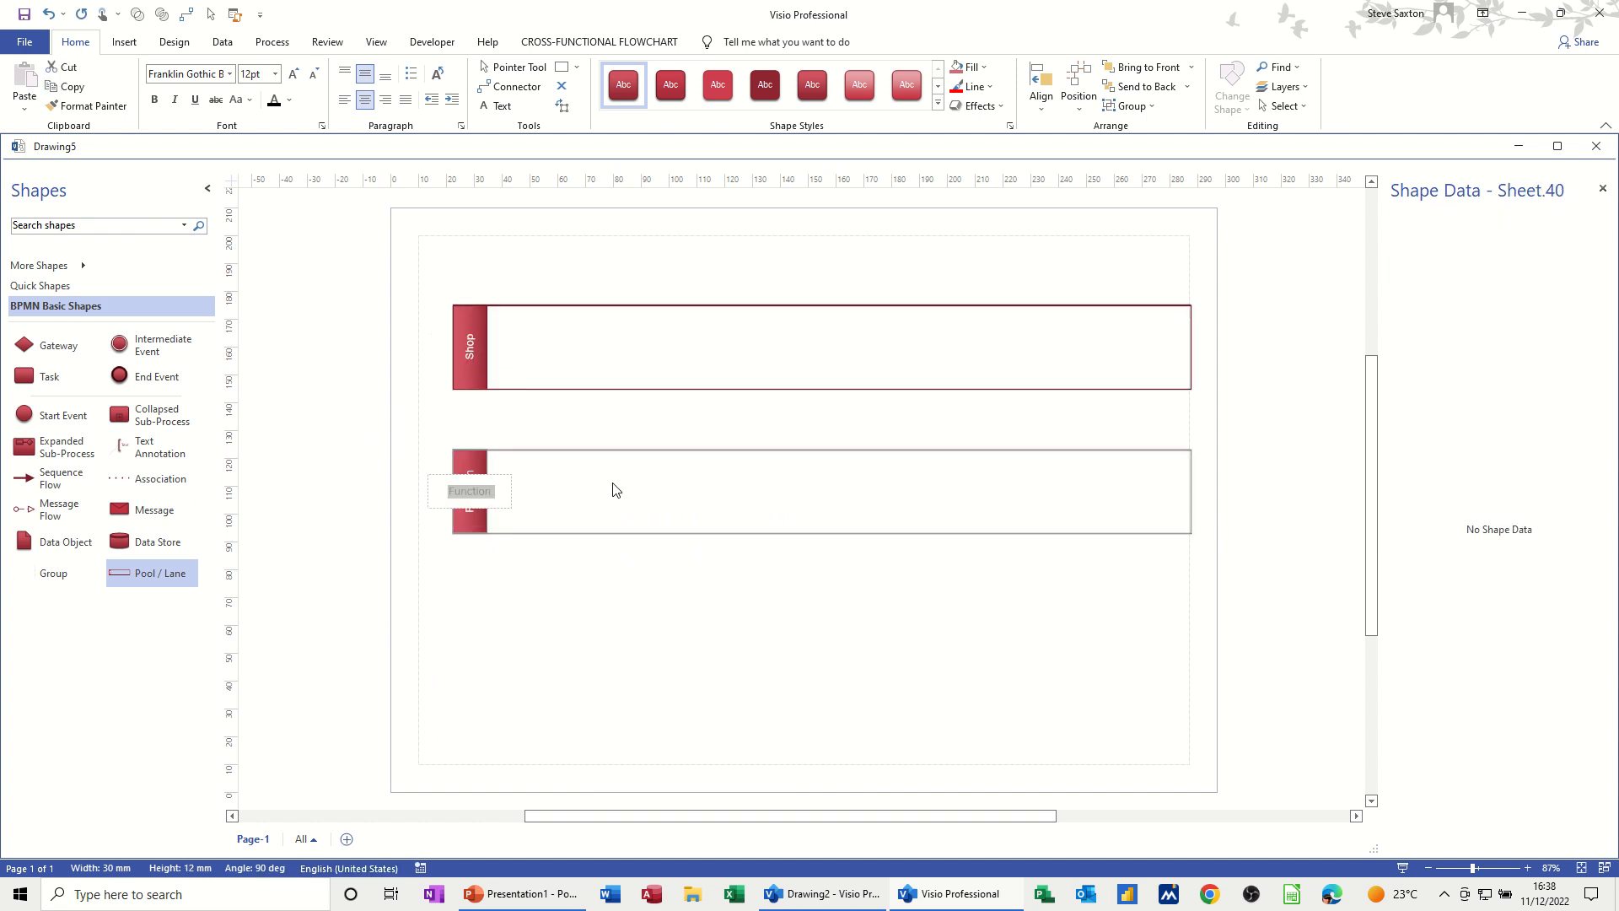
{"action": "type", "text": "Warehouse"}
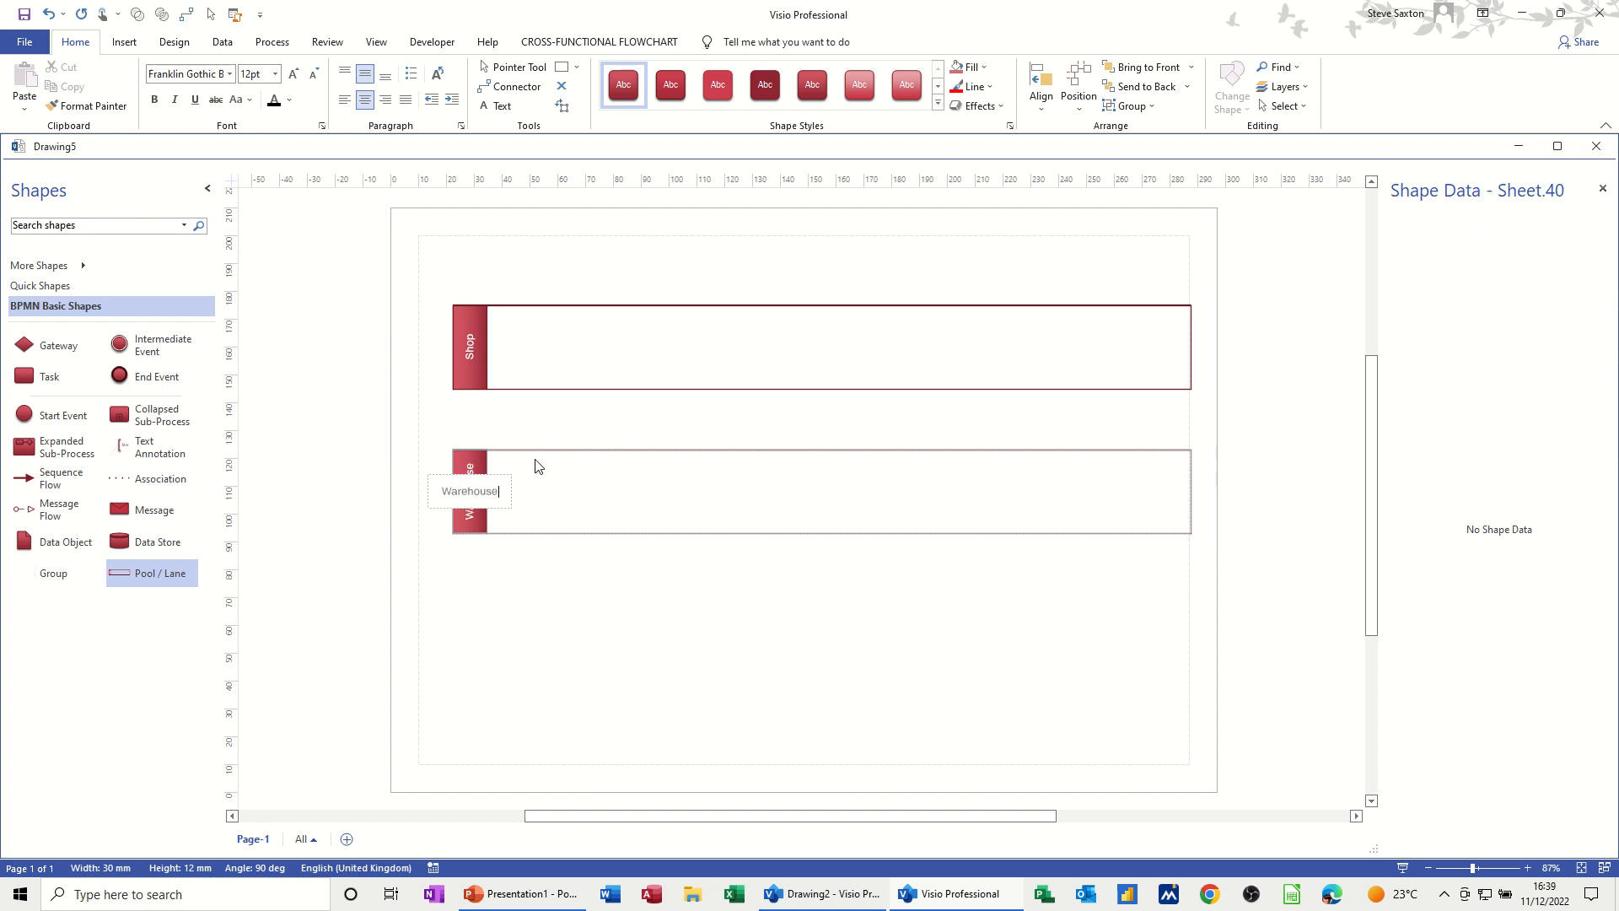
{"action": "left_click", "coordinate": [605, 512]}
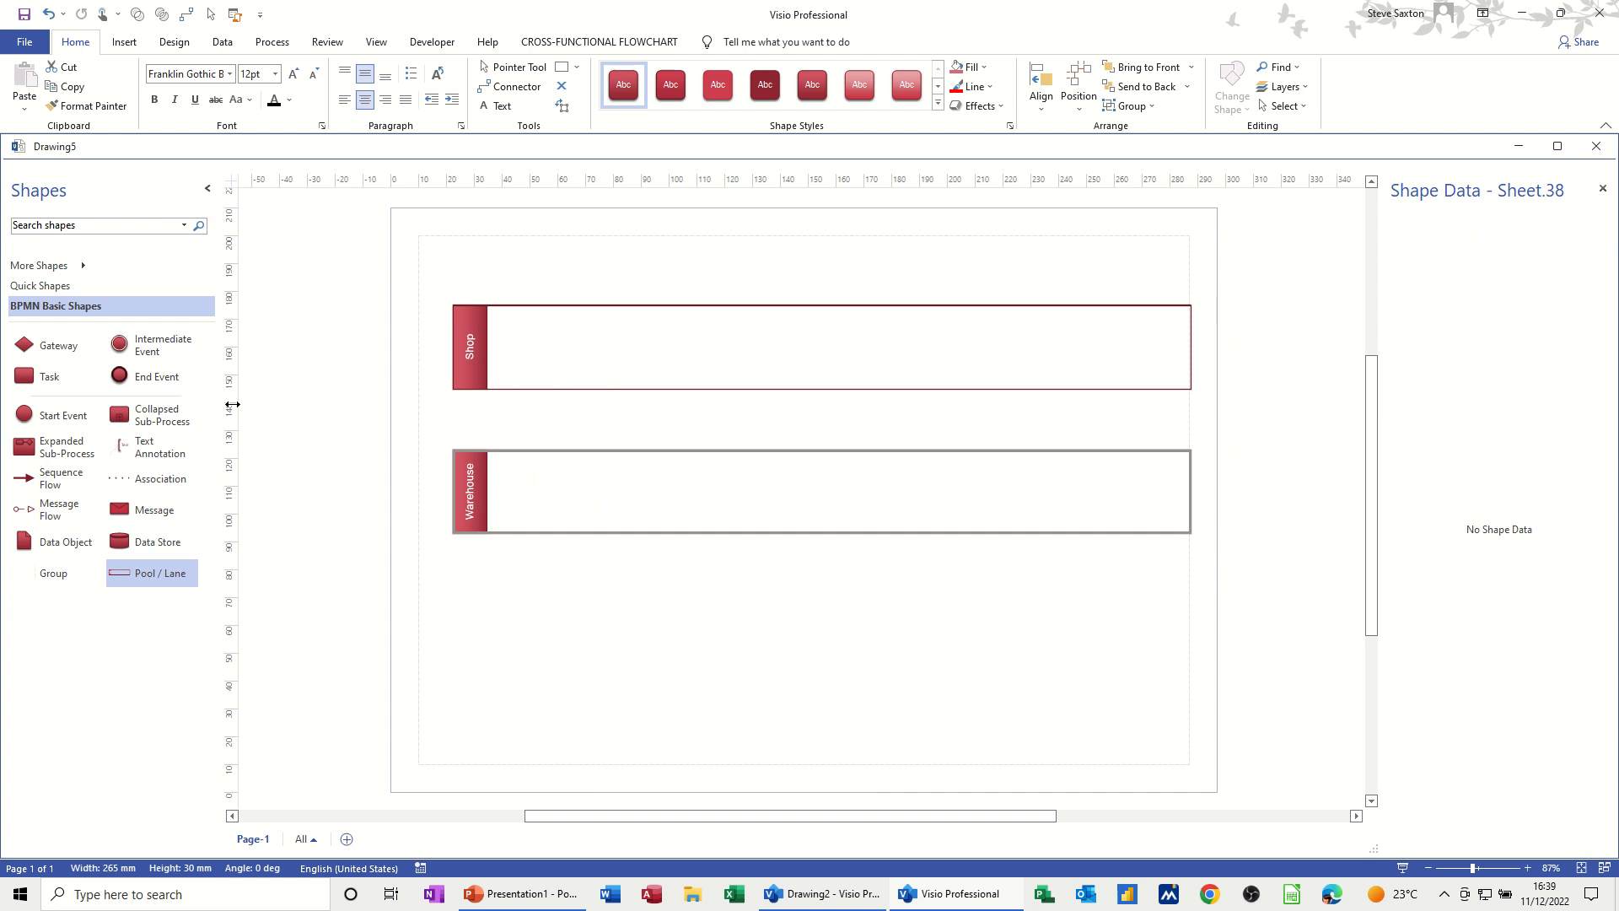
Place a Start Event at the beginning of the Shop pool and add a connected task labelled "Check stock" after it.
{"action": "left_click", "coordinate": [51, 416]}
{"action": "left_click_drag", "start_coordinate": [51, 416], "coordinate": [538, 352]}
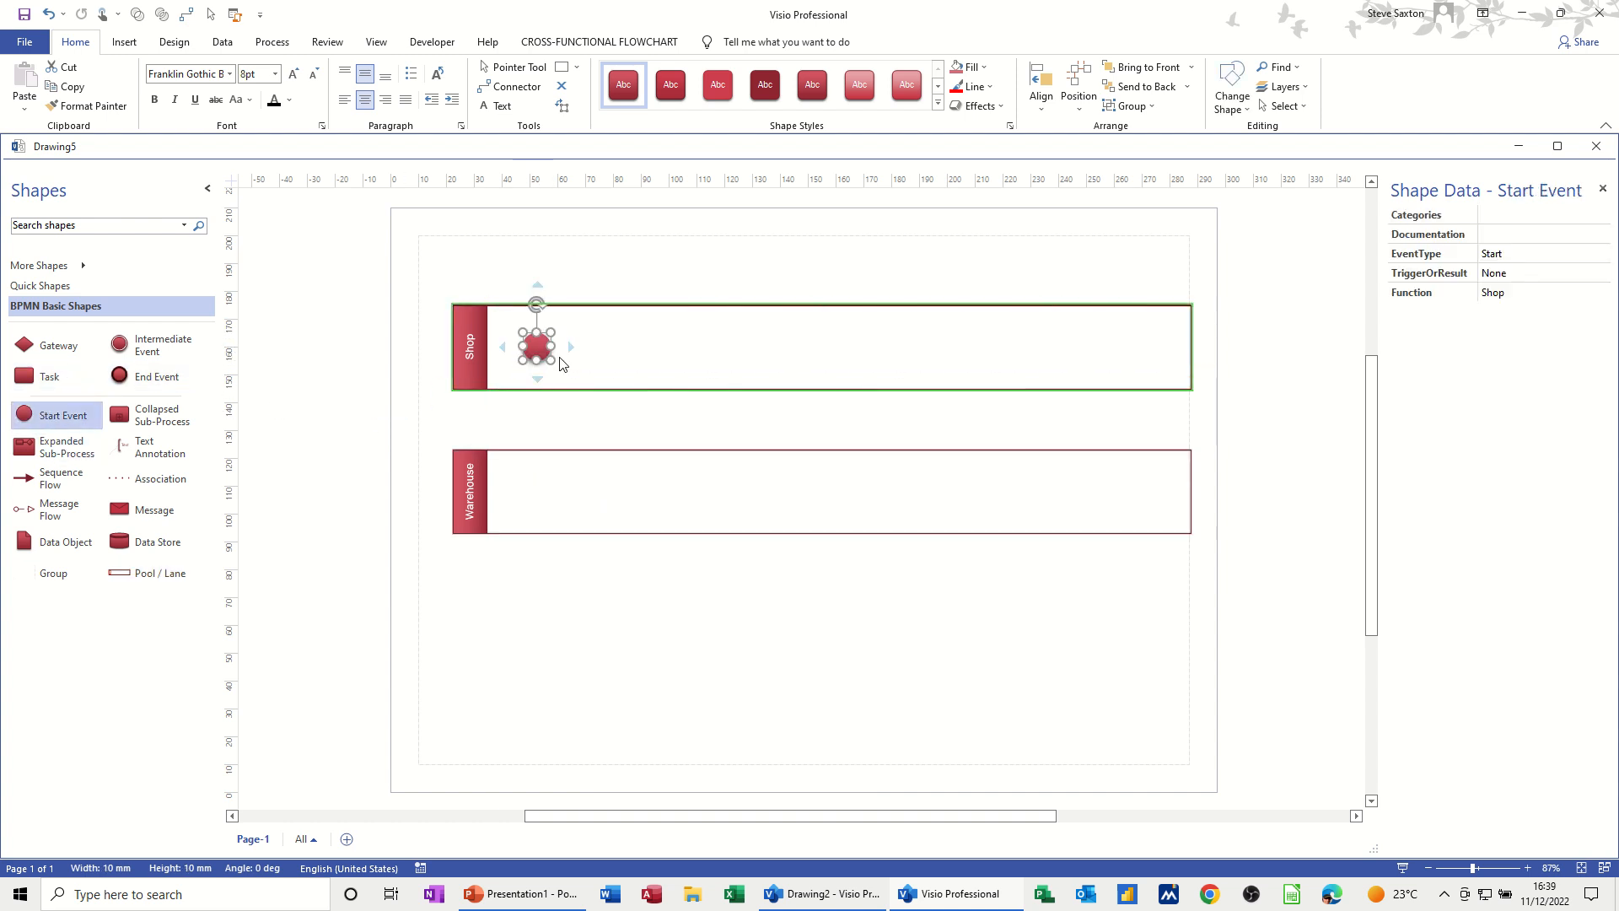
{"action": "left_click", "coordinate": [506, 93]}
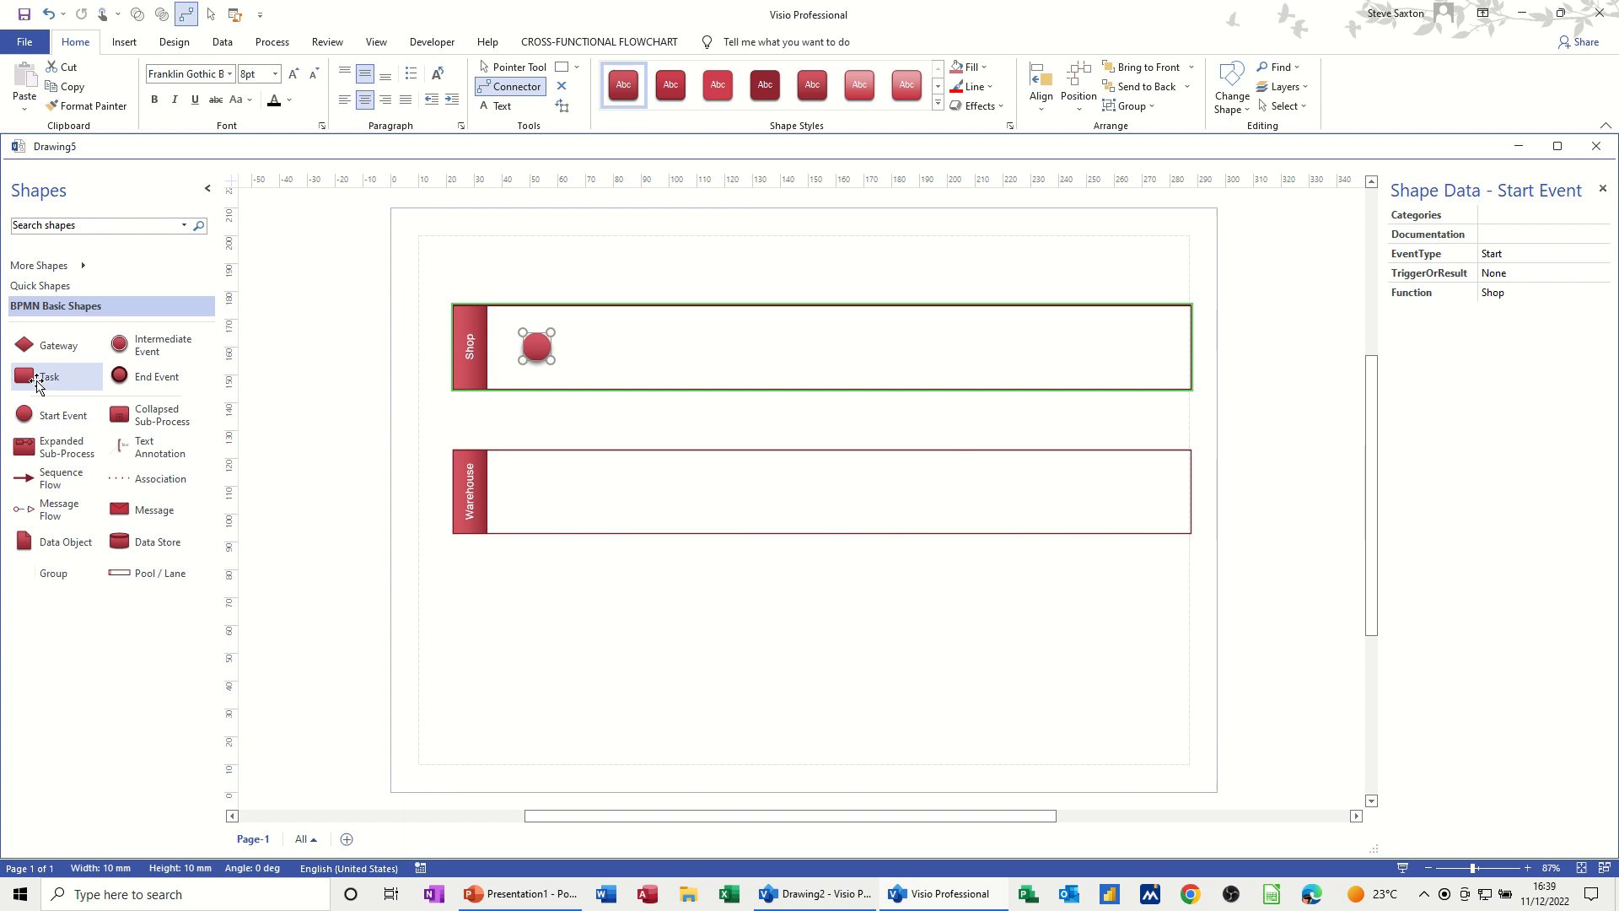
{"action": "left_click_drag", "start_coordinate": [49, 375], "coordinate": [620, 348]}
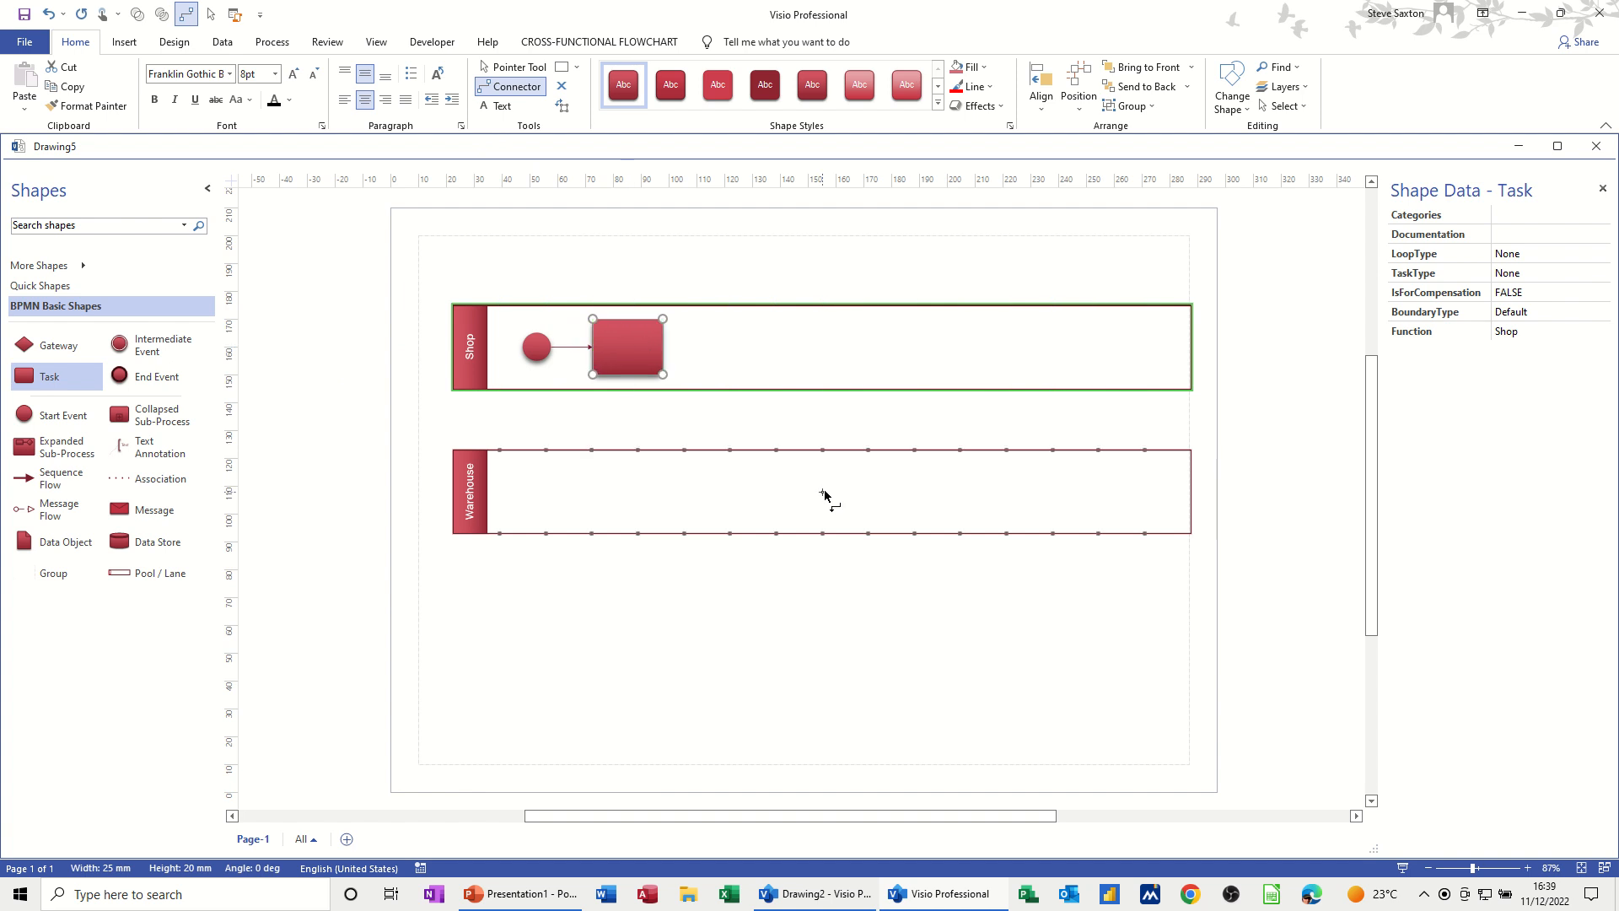
{"action": "type", "text": "Check st"}
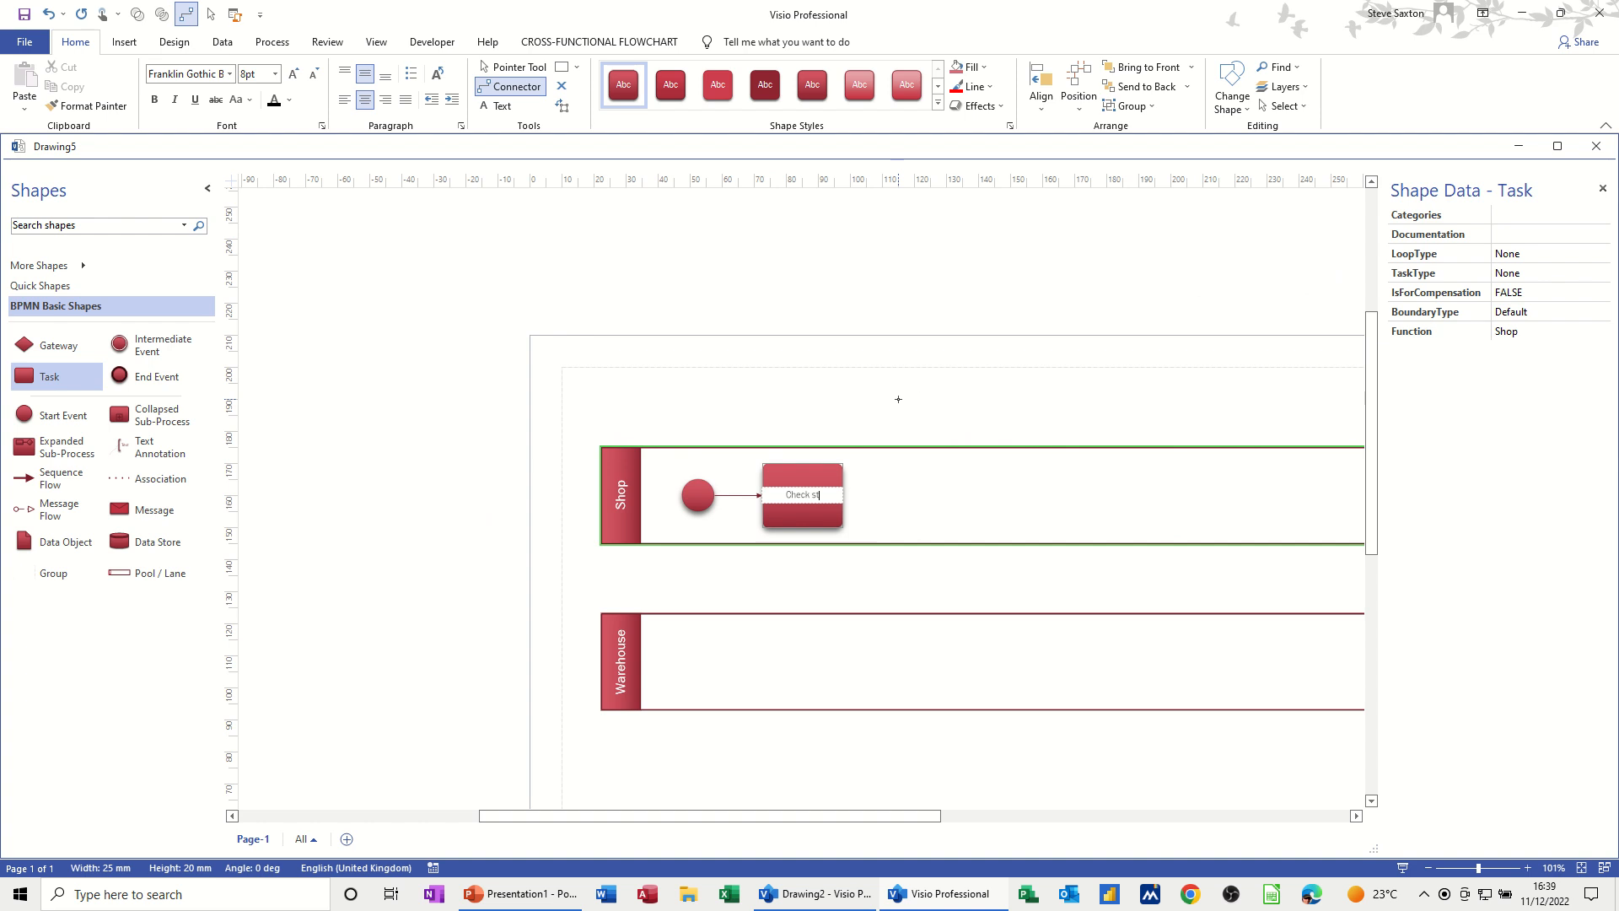
{"action": "type", "text": "ock"}
Add a task "Load Stck" in the Warehouse pool, connected from Check stock, and label the connector between them "Order Stock".
{"action": "left_click_drag", "start_coordinate": [49, 376], "coordinate": [808, 669]}
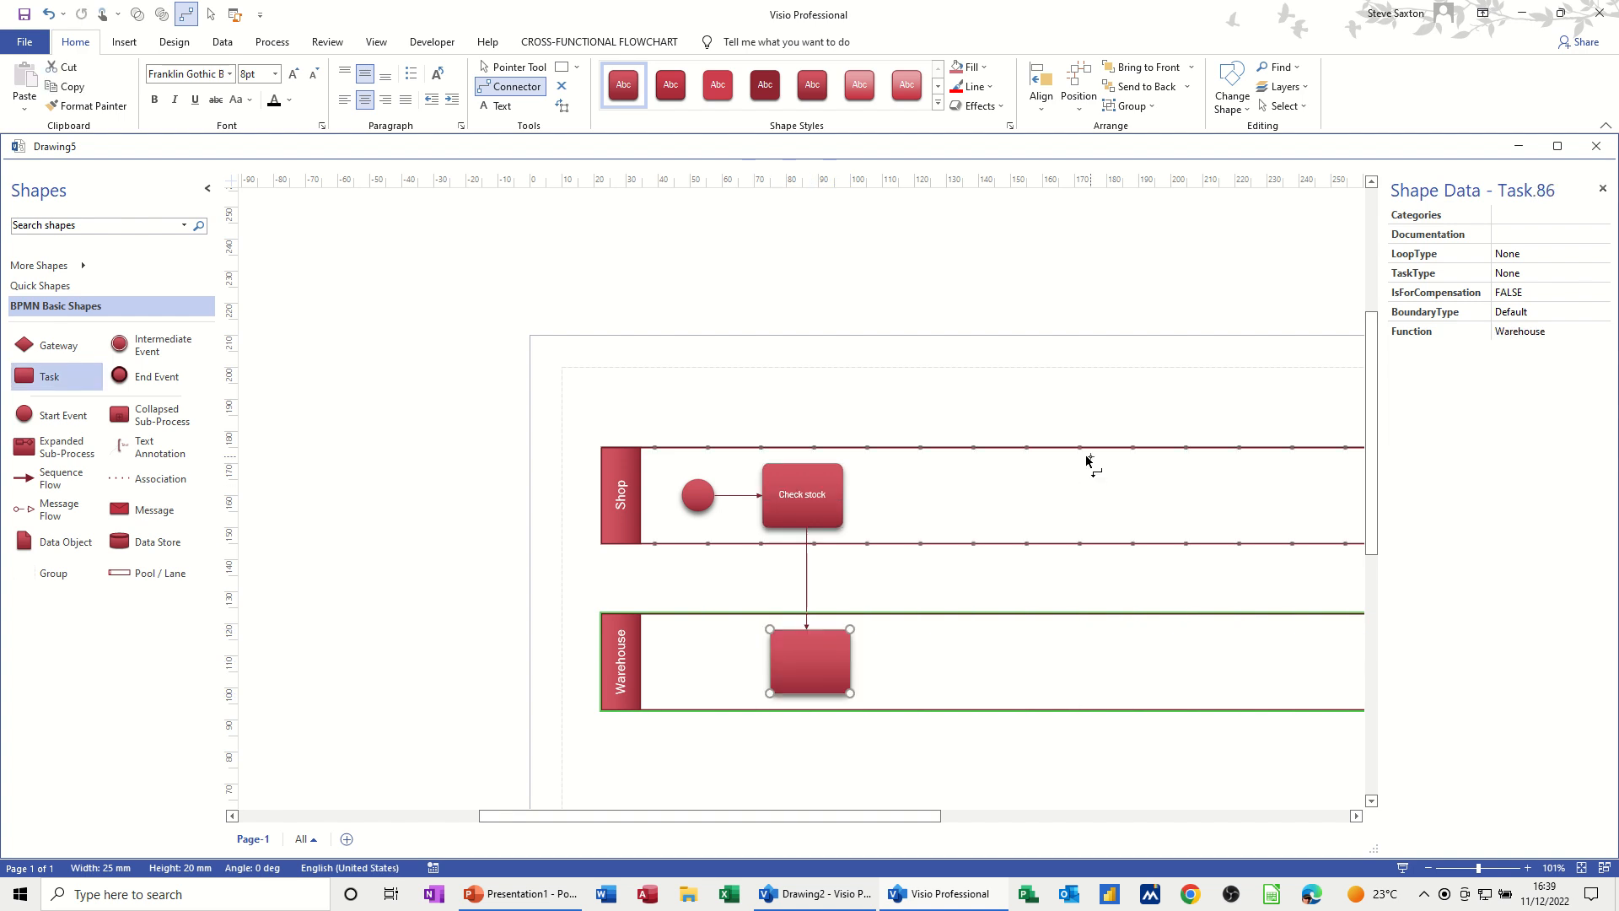
{"action": "left_click", "coordinate": [808, 580]}
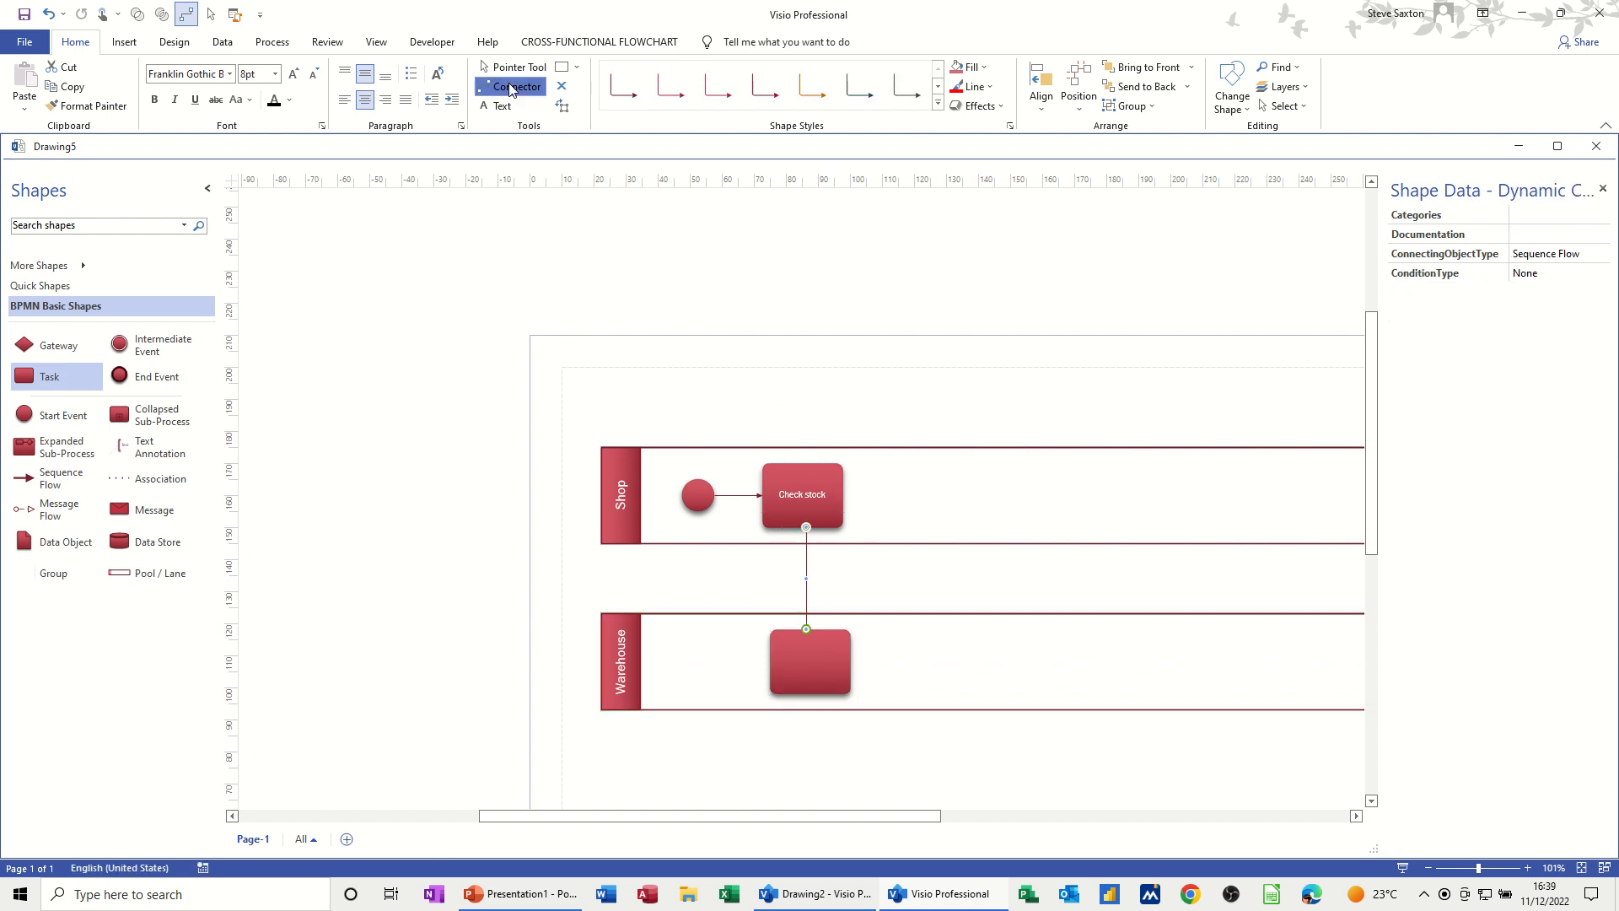
{"action": "left_click", "coordinate": [510, 67]}
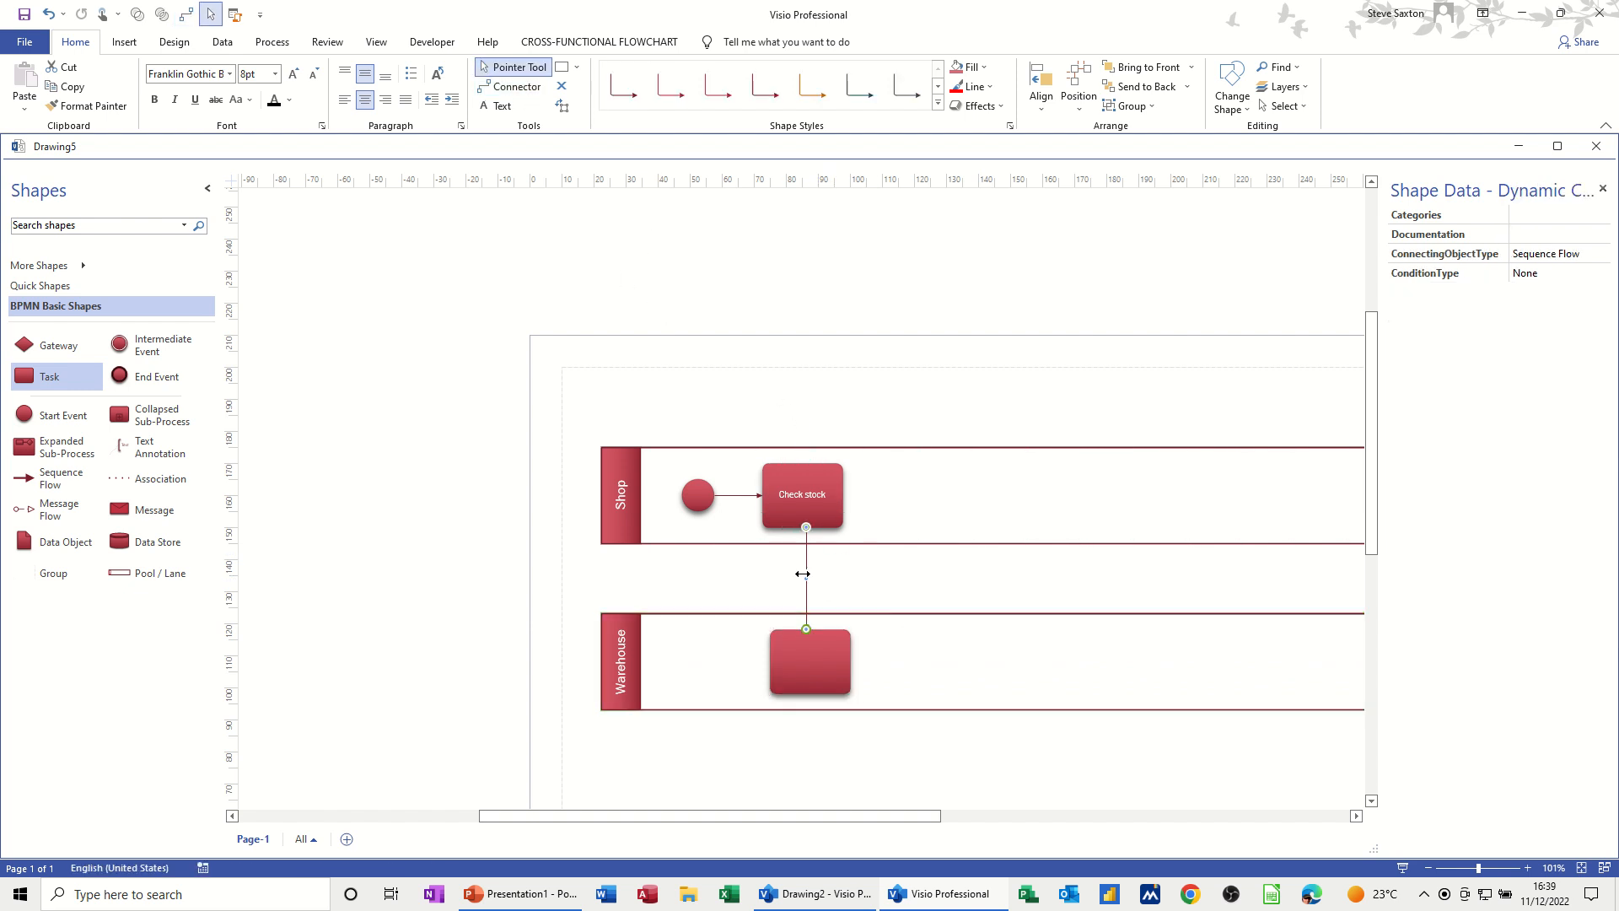
{"action": "left_click", "coordinate": [802, 574]}
{"action": "double_click", "coordinate": [806, 578]}
{"action": "type", "text": "order Stock"}
{"action": "left_click", "coordinate": [804, 669]}
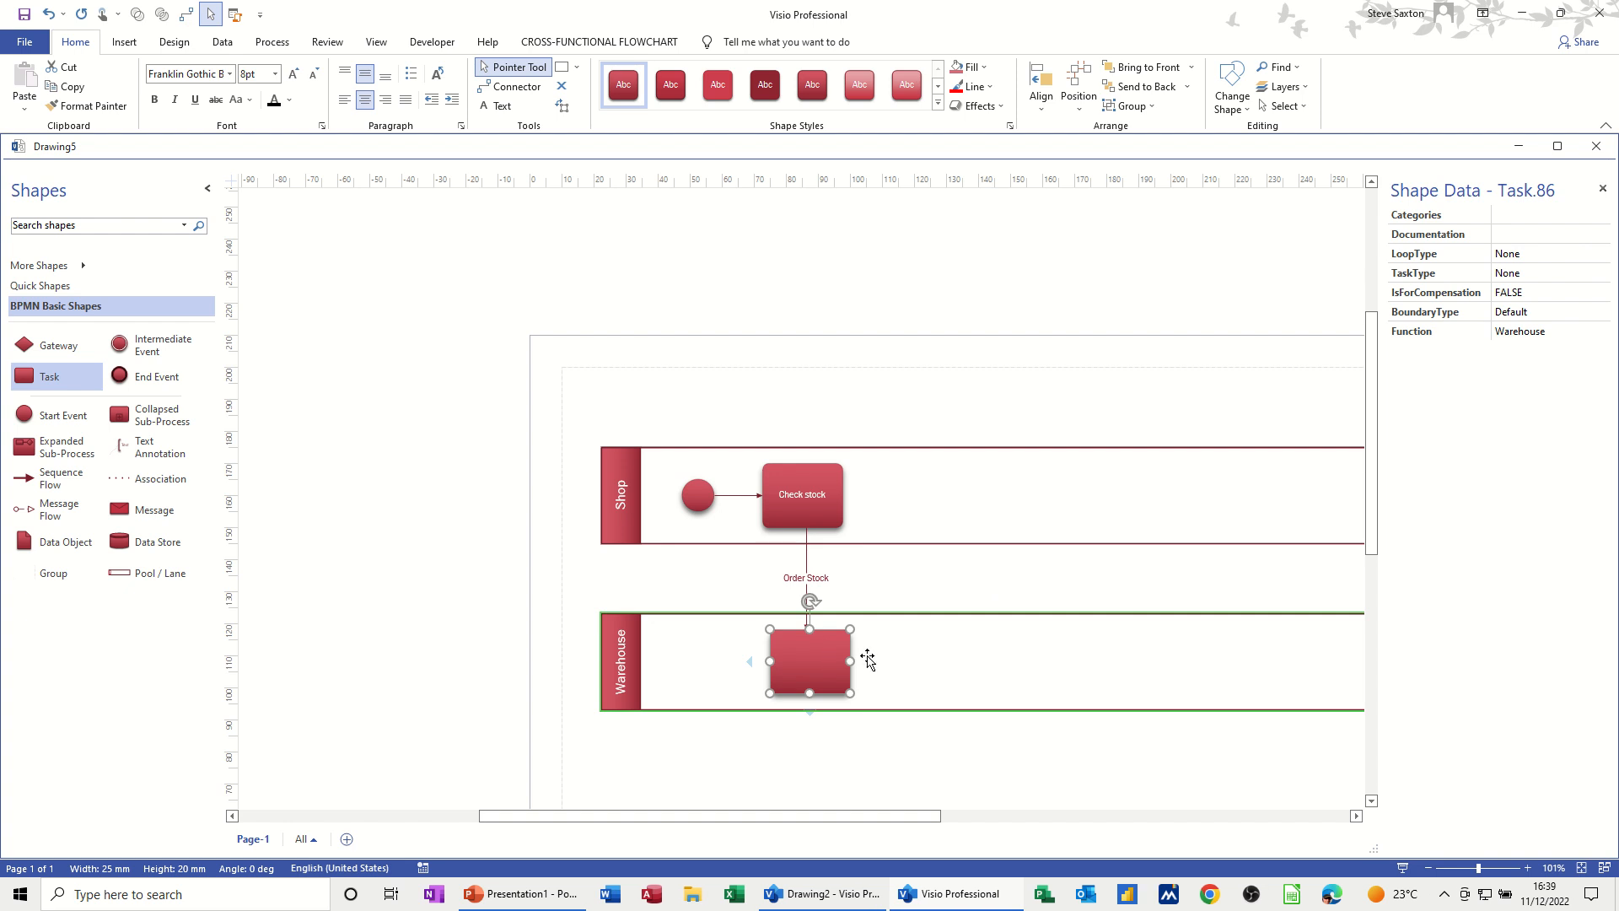
{"action": "type", "text": "Load Stck"}
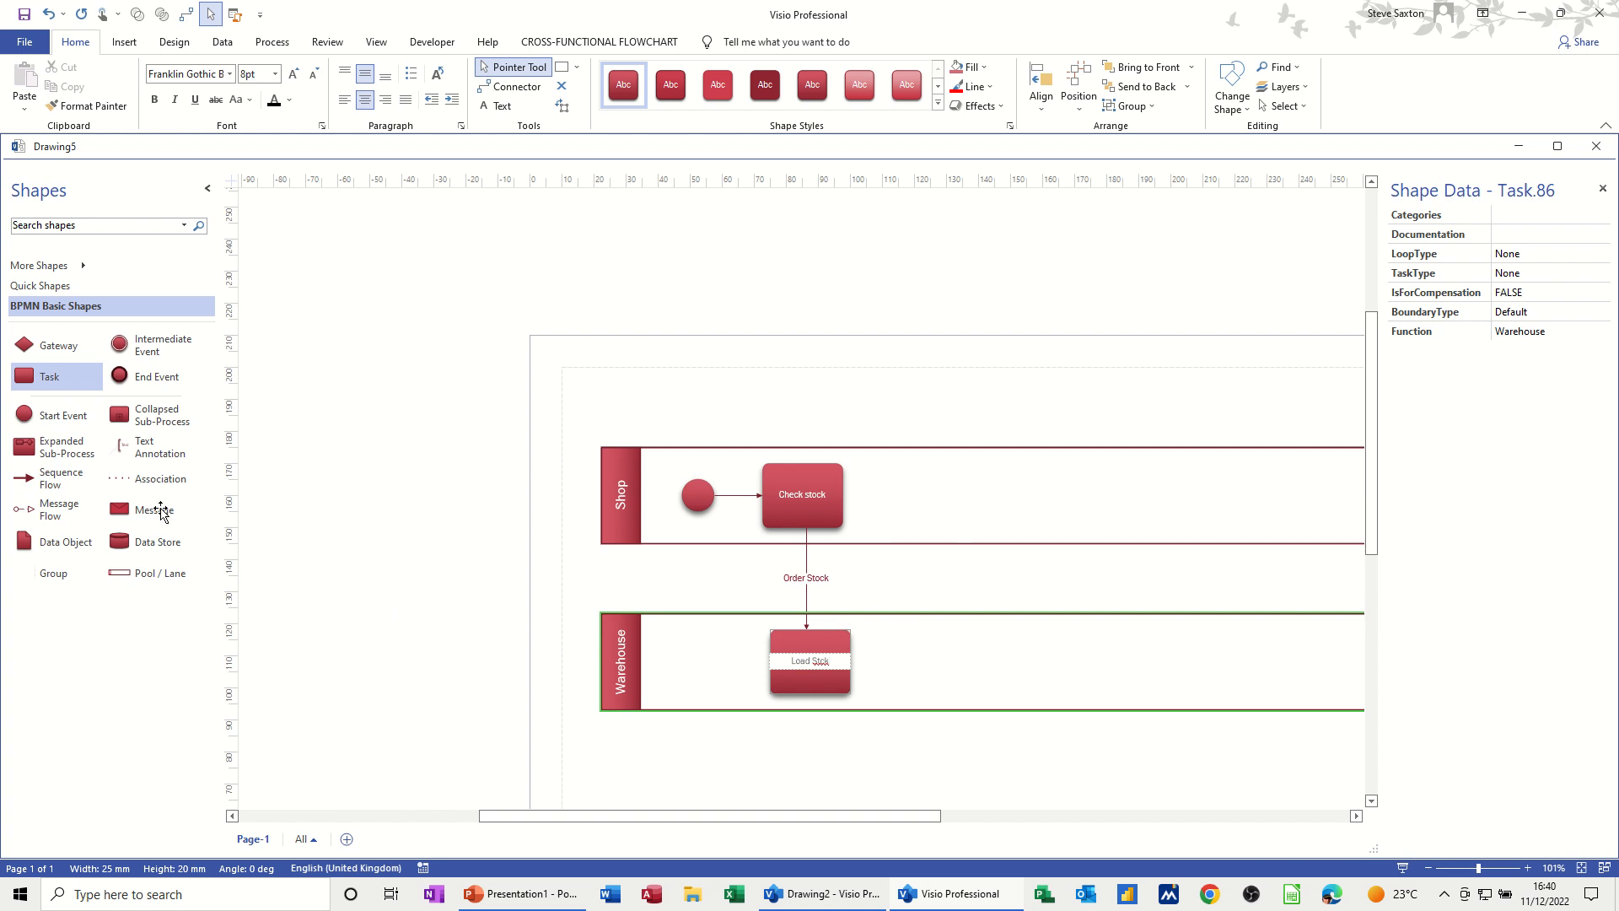
Add a task "Despatch Order" beside Load Stck in the Warehouse pool and connect Load Stck to it.
{"action": "left_click_drag", "start_coordinate": [46, 377], "coordinate": [957, 663]}
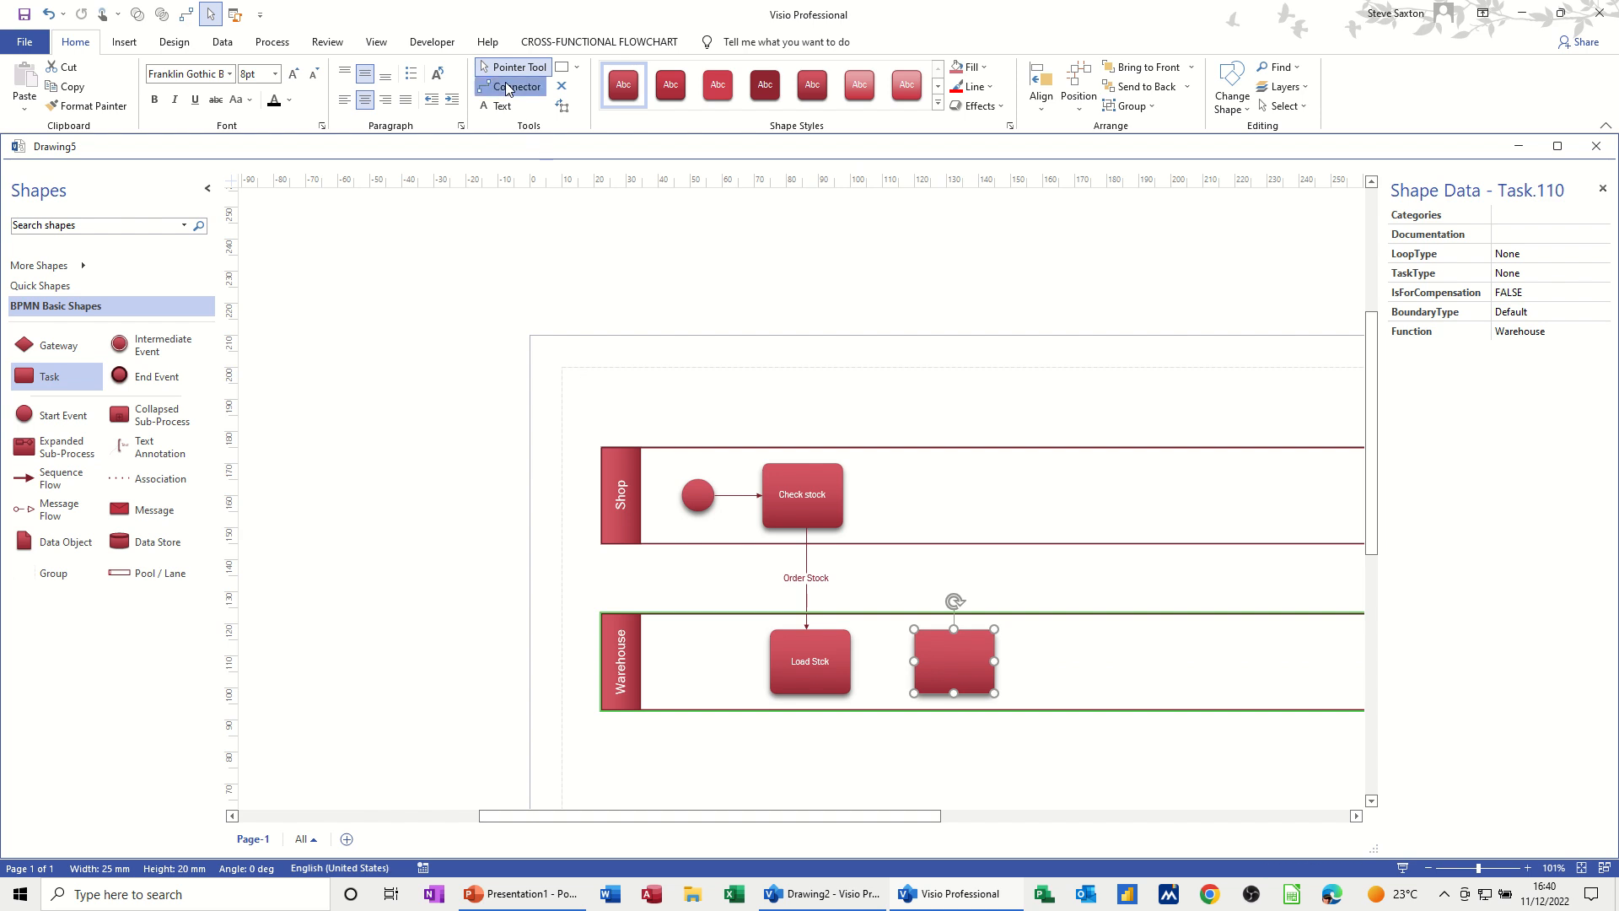
{"action": "left_click", "coordinate": [510, 86]}
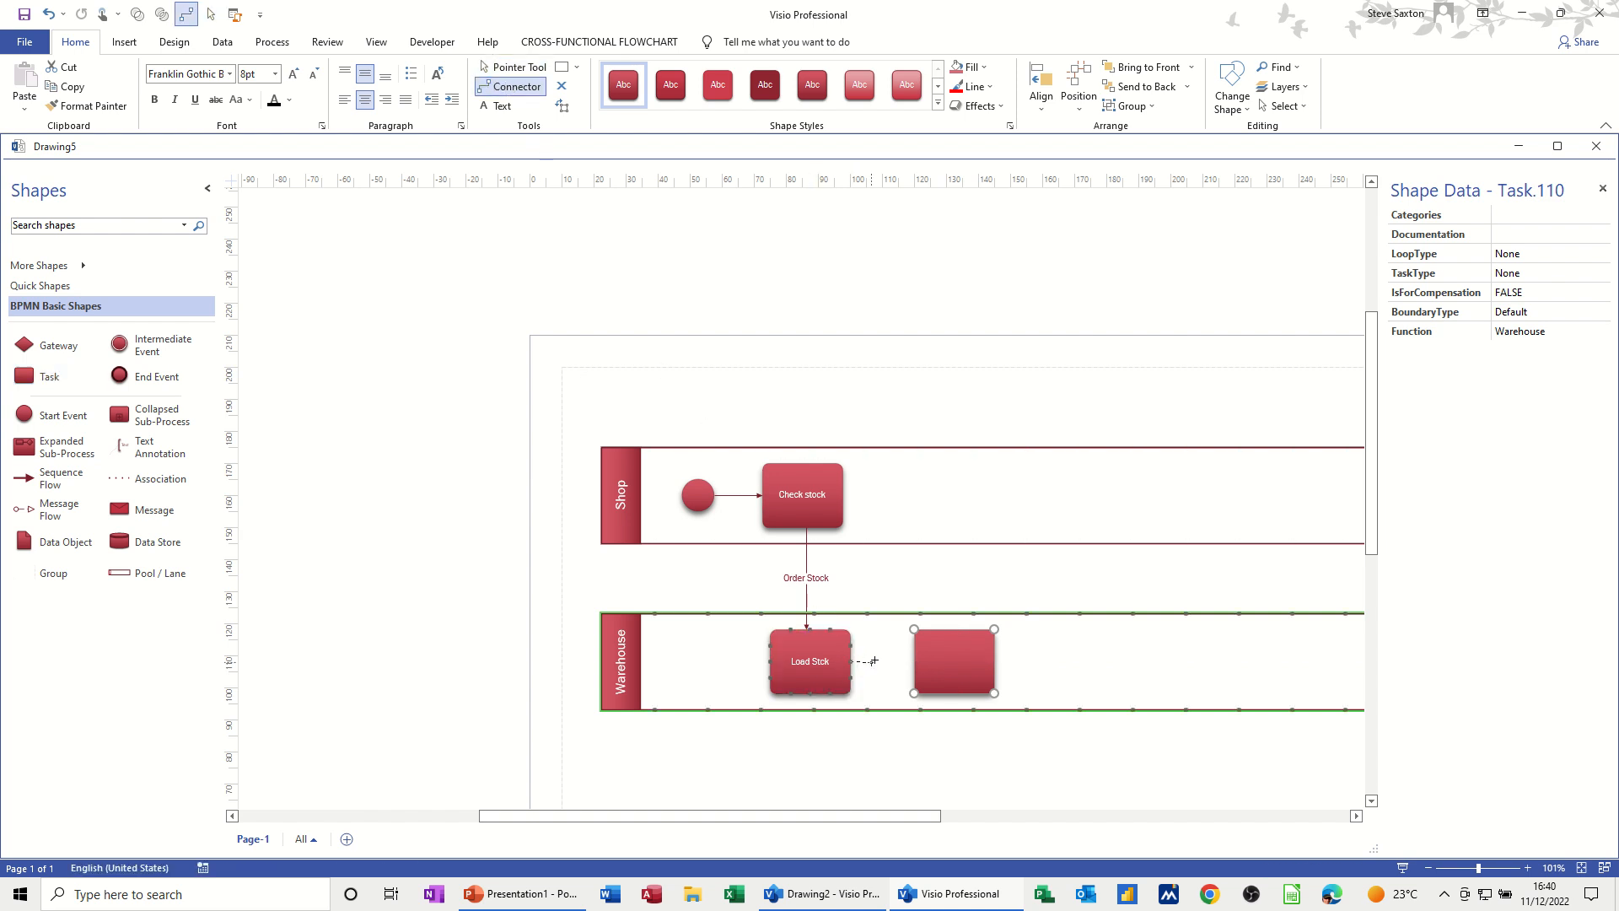
{"action": "mouse_move", "coordinate": [851, 661]}
{"action": "left_mouse_down"}
{"action": "mouse_move", "coordinate": [919, 661]}
{"action": "mouse_move", "coordinate": [966, 624]}
{"action": "left_mouse_up"}
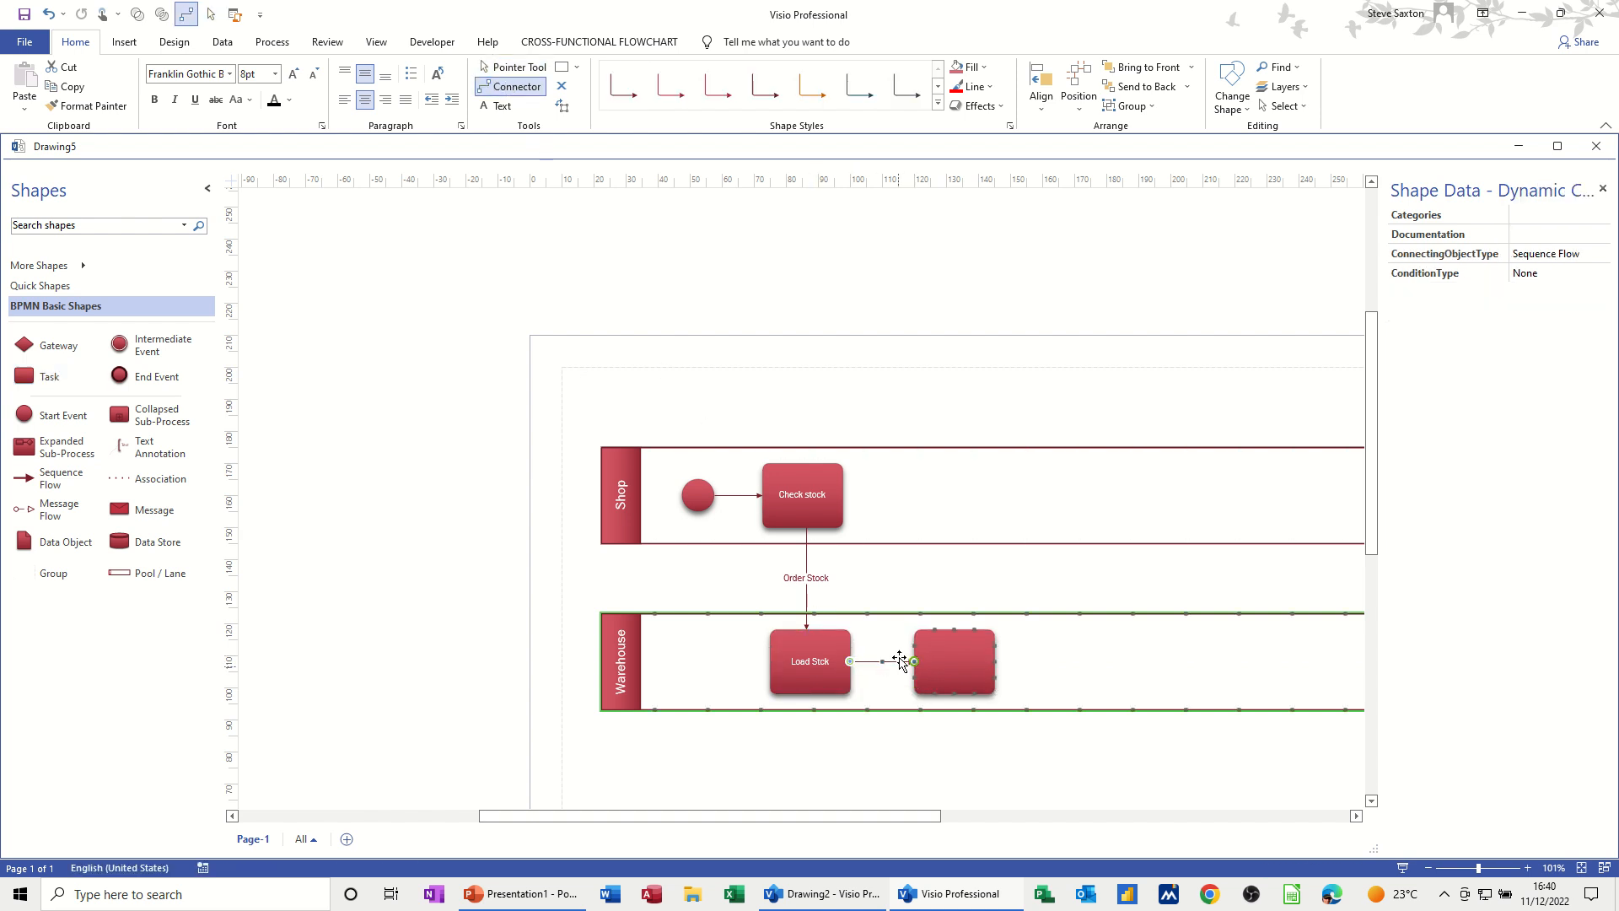
{"action": "key", "text": "ctrl+1"}
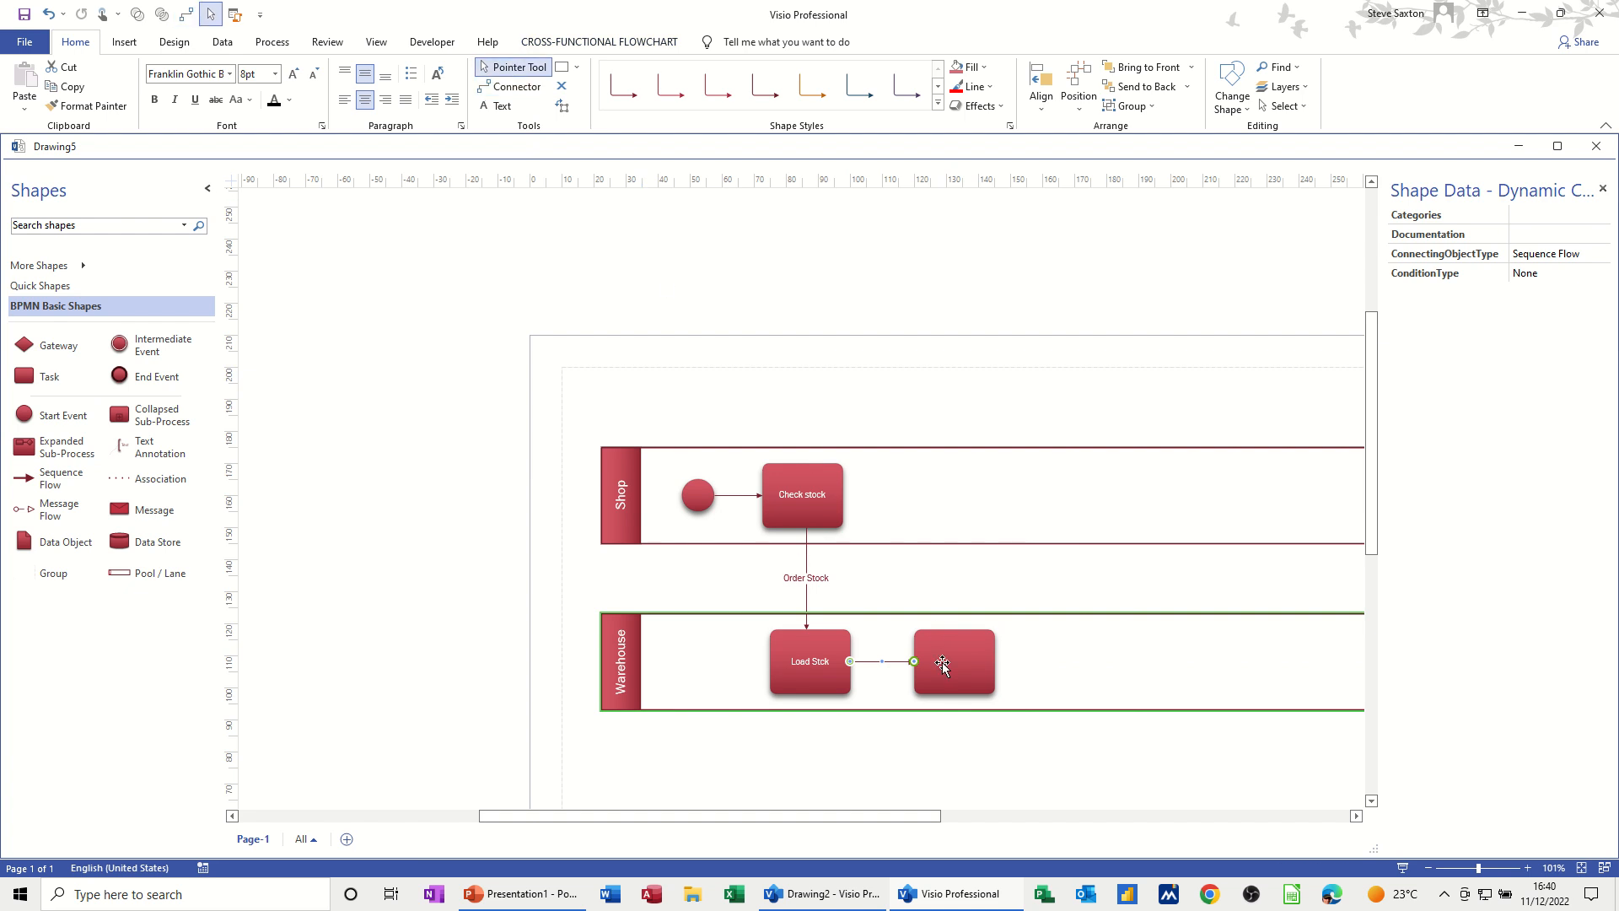
{"action": "left_click", "coordinate": [941, 658]}
{"action": "type", "text": "Des"}
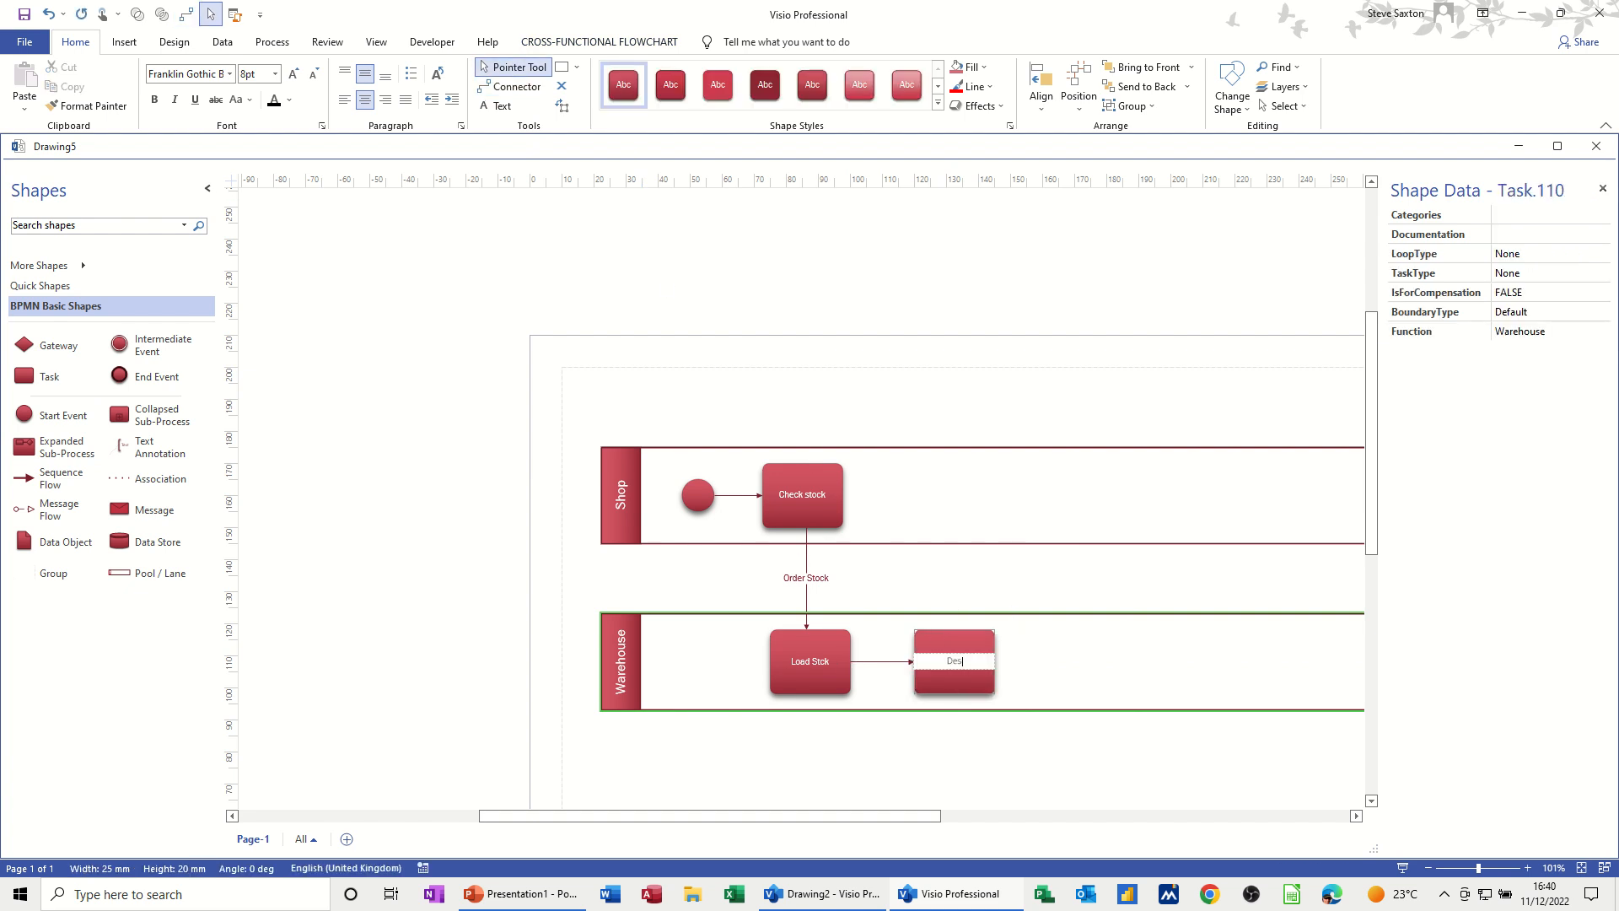
{"action": "type", "text": "patch Order"}
{"action": "left_click", "coordinate": [1063, 680]}
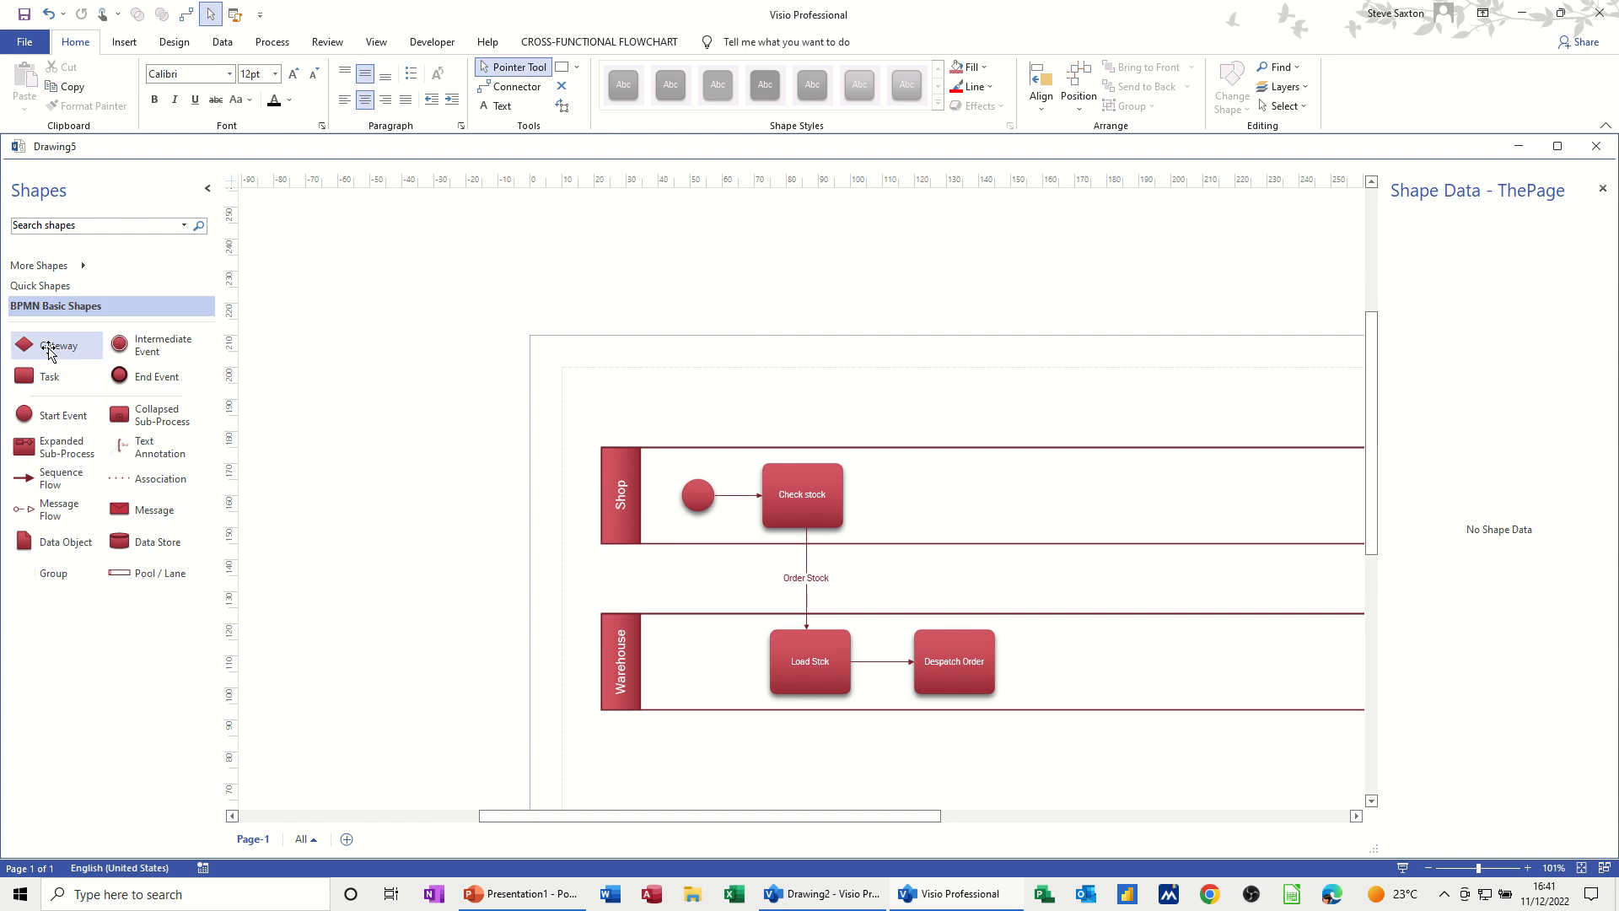
Add a Gateway in the Shop pool above Despatch Order, connect Despatch Order to it, and straighten the connector by aligning the task beneath it.
{"action": "left_click_drag", "start_coordinate": [49, 351], "coordinate": [947, 501]}
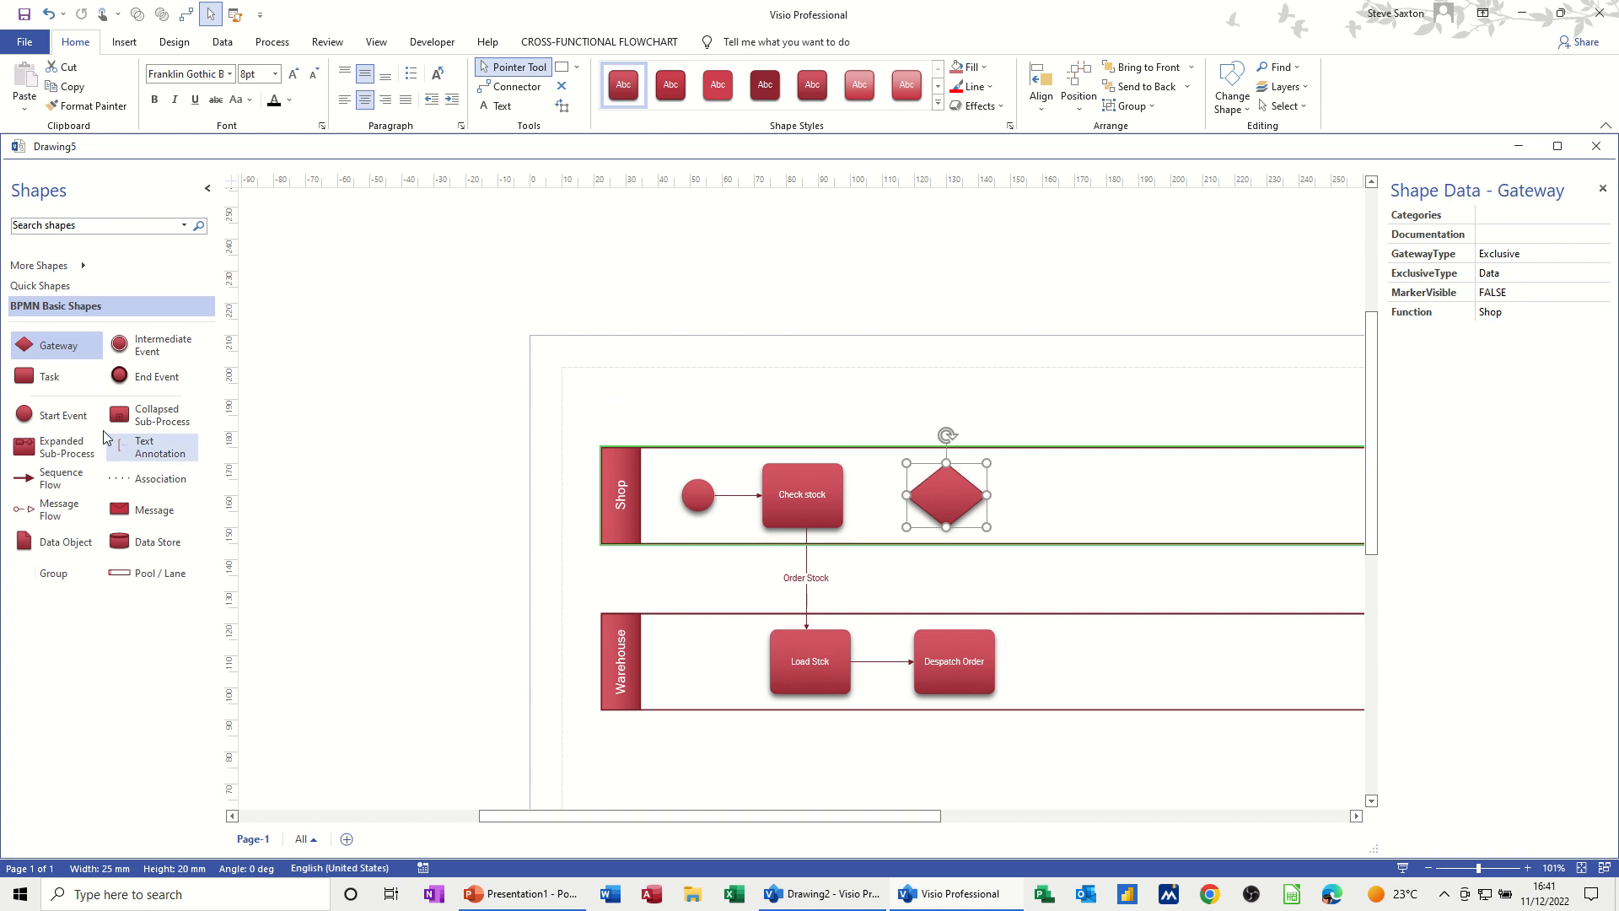
{"action": "left_click", "coordinate": [512, 86]}
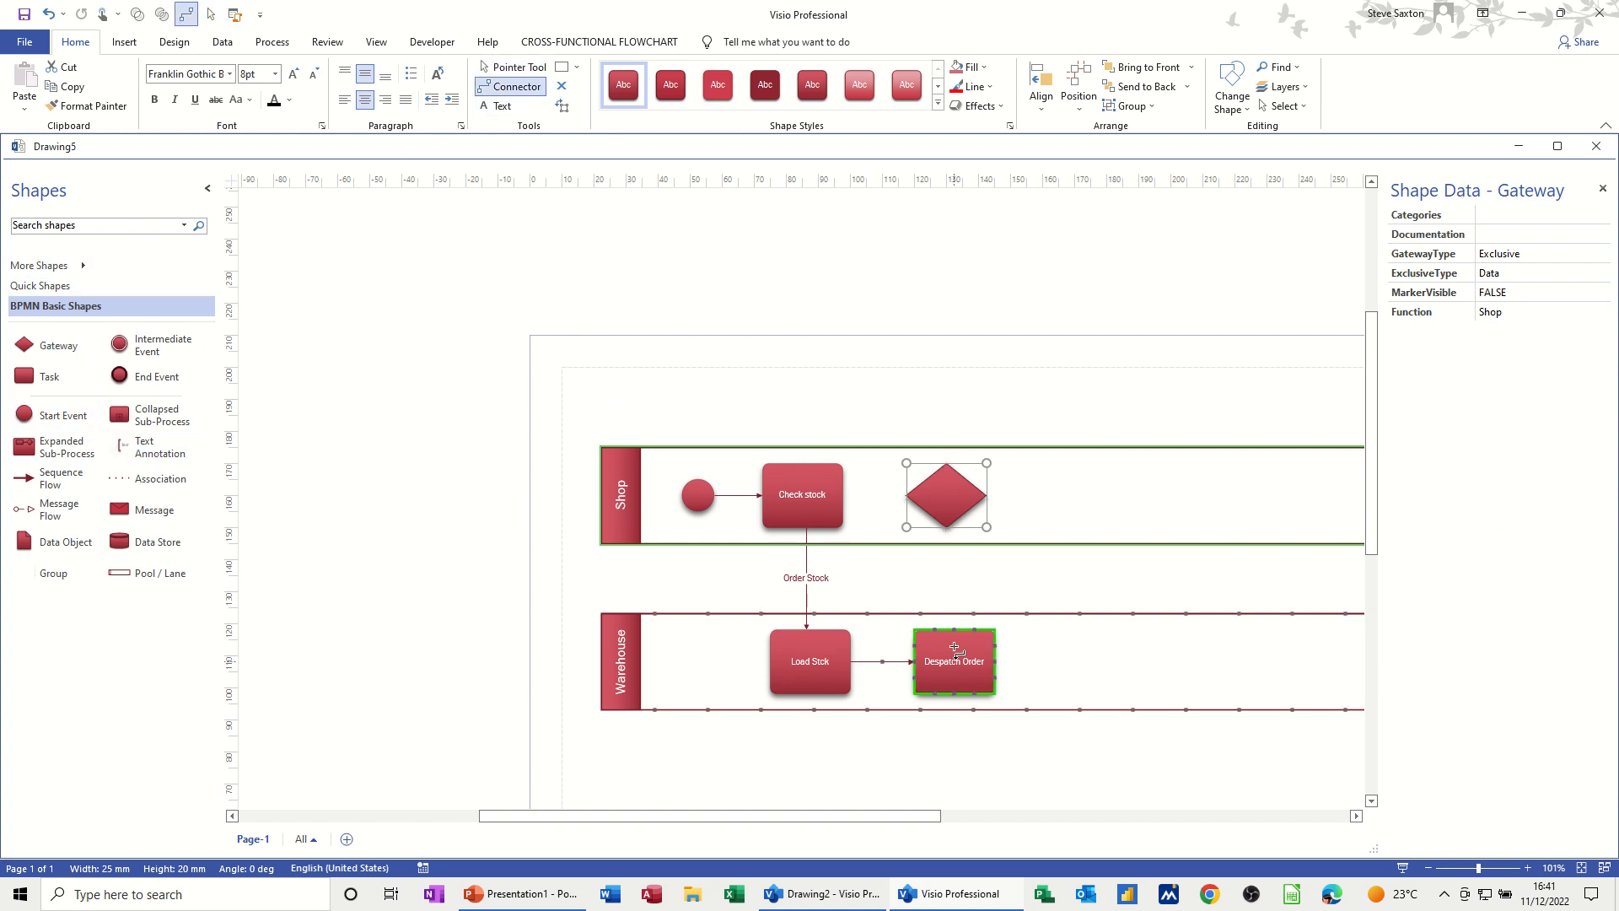
{"action": "left_click_drag", "start_coordinate": [954, 613], "coordinate": [946, 527]}
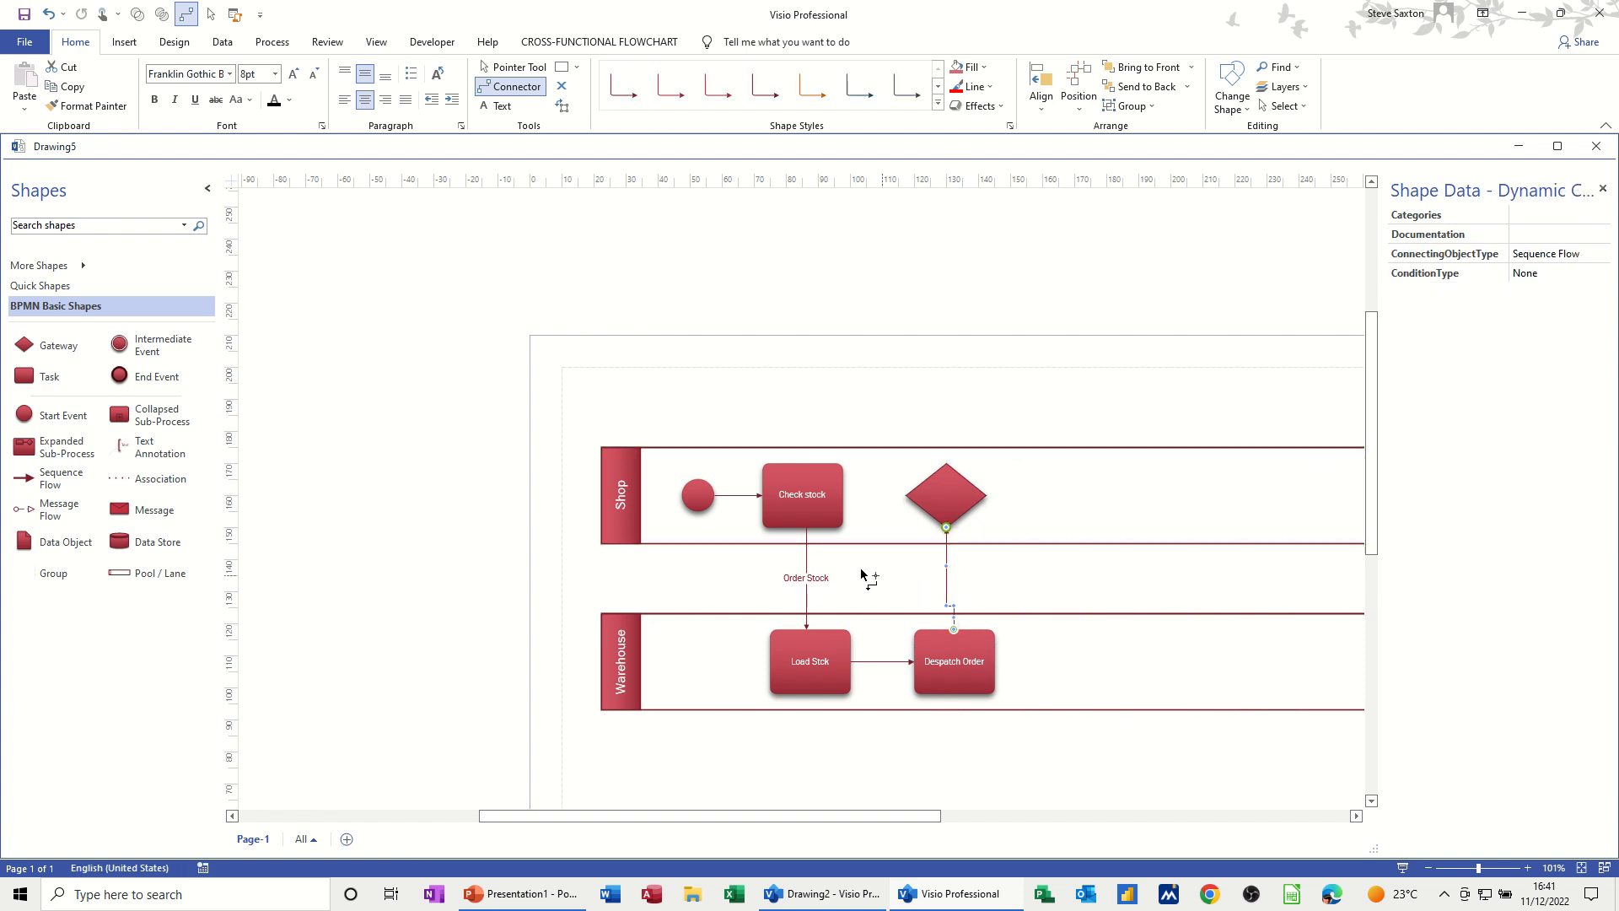
{"action": "left_click", "coordinate": [512, 67]}
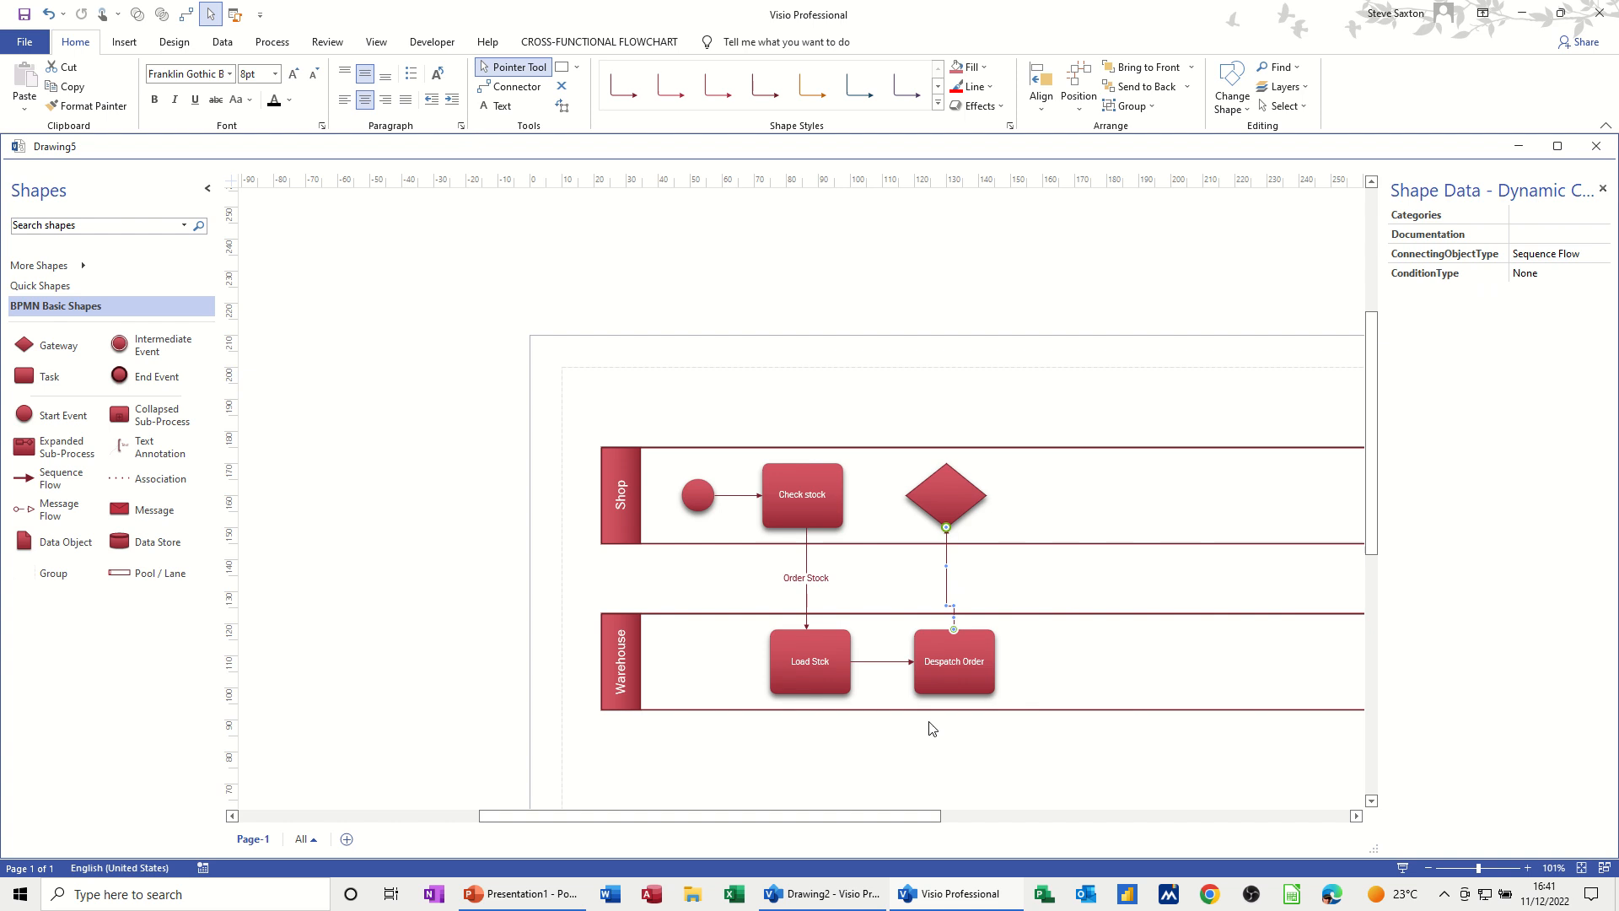
{"action": "left_click", "coordinate": [932, 687]}
{"action": "left_click_drag", "start_coordinate": [932, 687], "coordinate": [924, 685]}
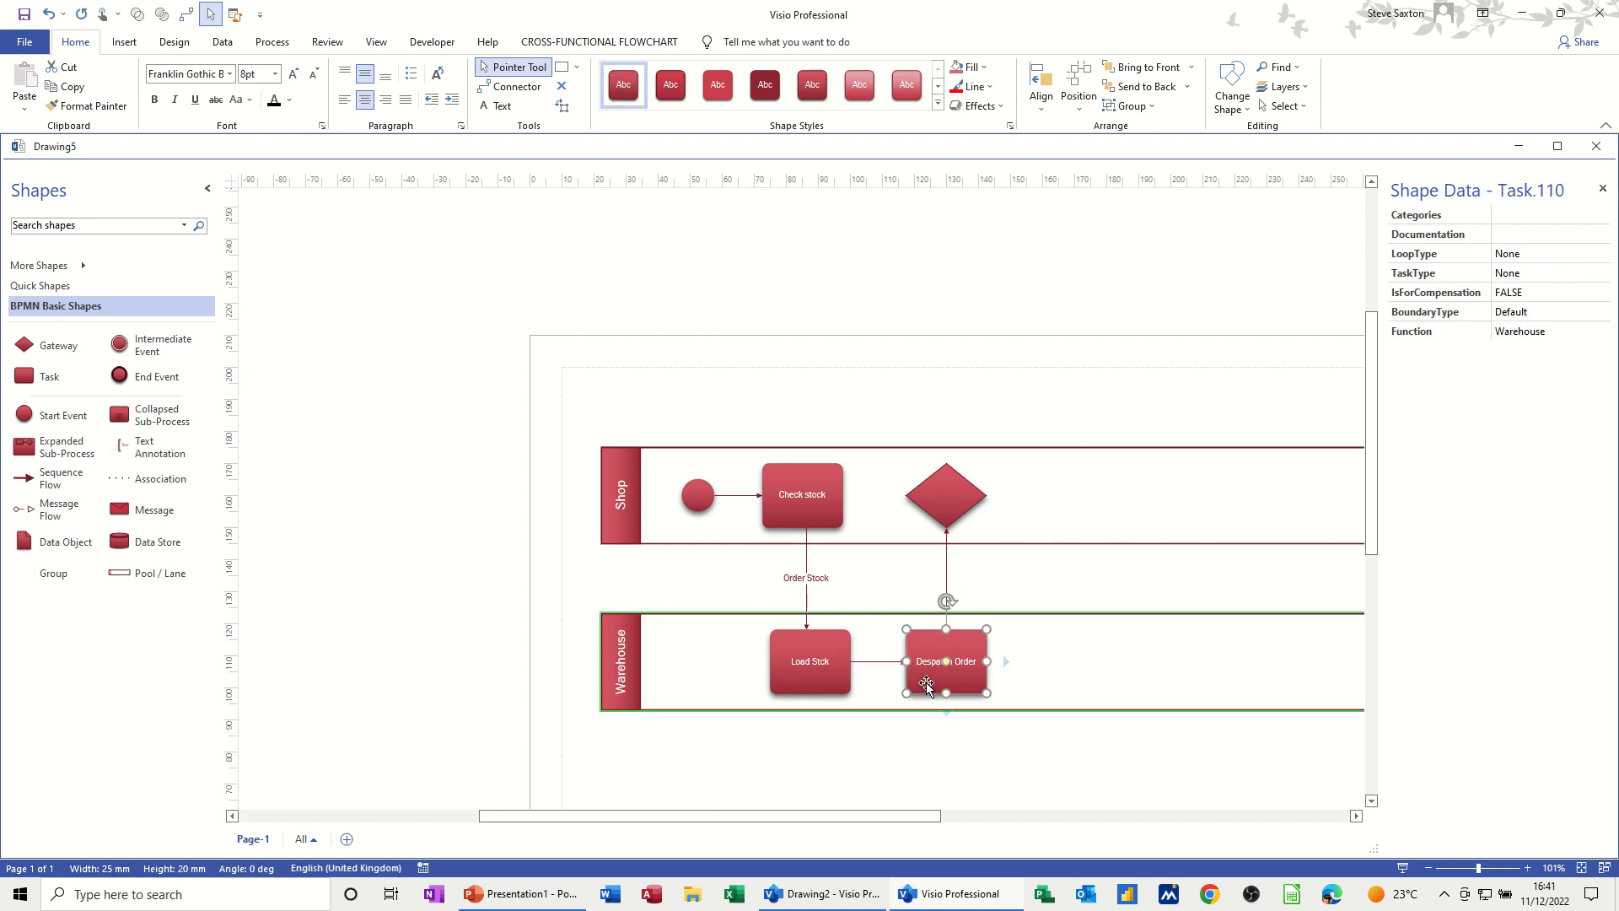
Label the connector between Despatch Order and the gateway "Check order".
{"action": "left_click", "coordinate": [947, 575]}
{"action": "double_click", "coordinate": [947, 575]}
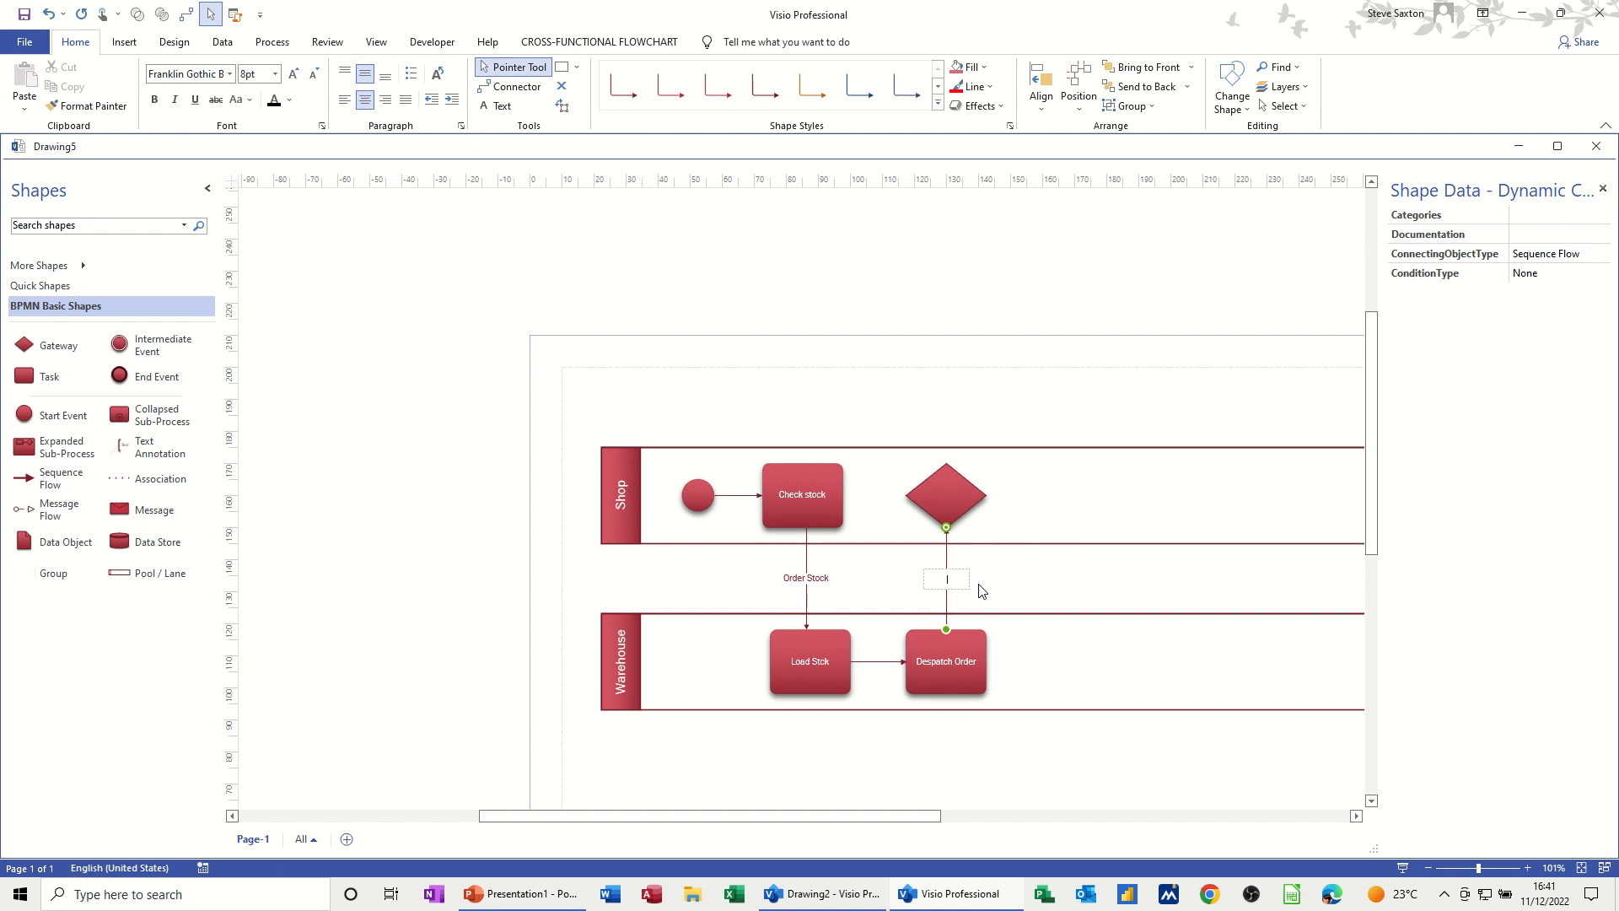
{"action": "type", "text": "O"}
{"action": "type", "text": "heck order"}
{"action": "left_click", "coordinate": [944, 505]}
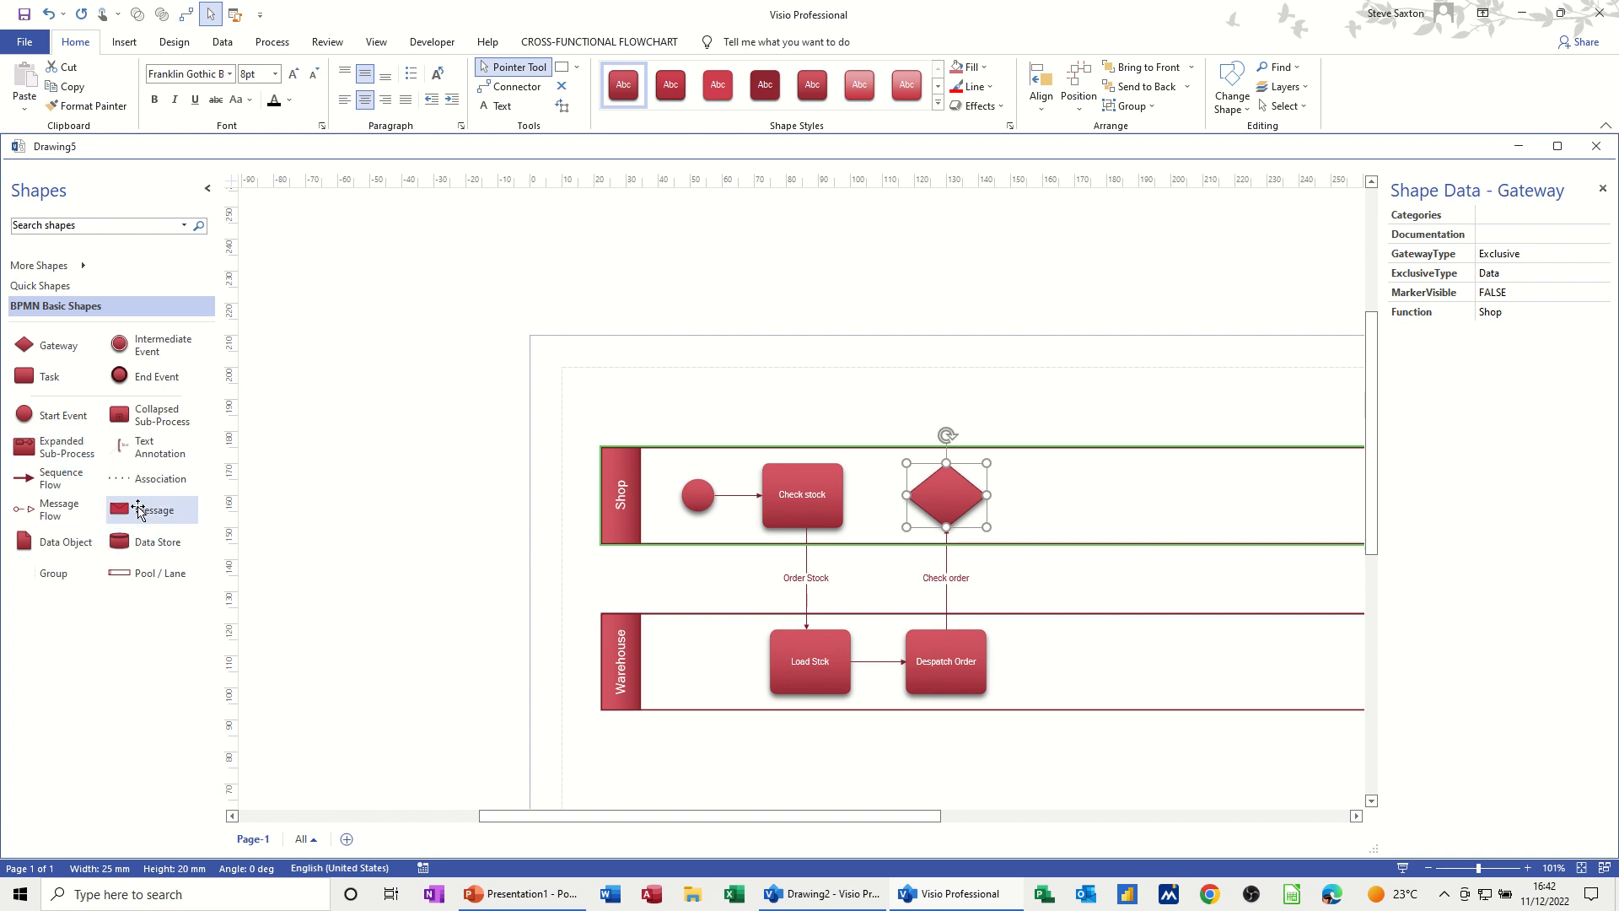
Add a Message shape beside Despatch Order in the Warehouse pool and connect the gateway to it.
{"action": "left_click_drag", "start_coordinate": [138, 510], "coordinate": [1075, 668]}
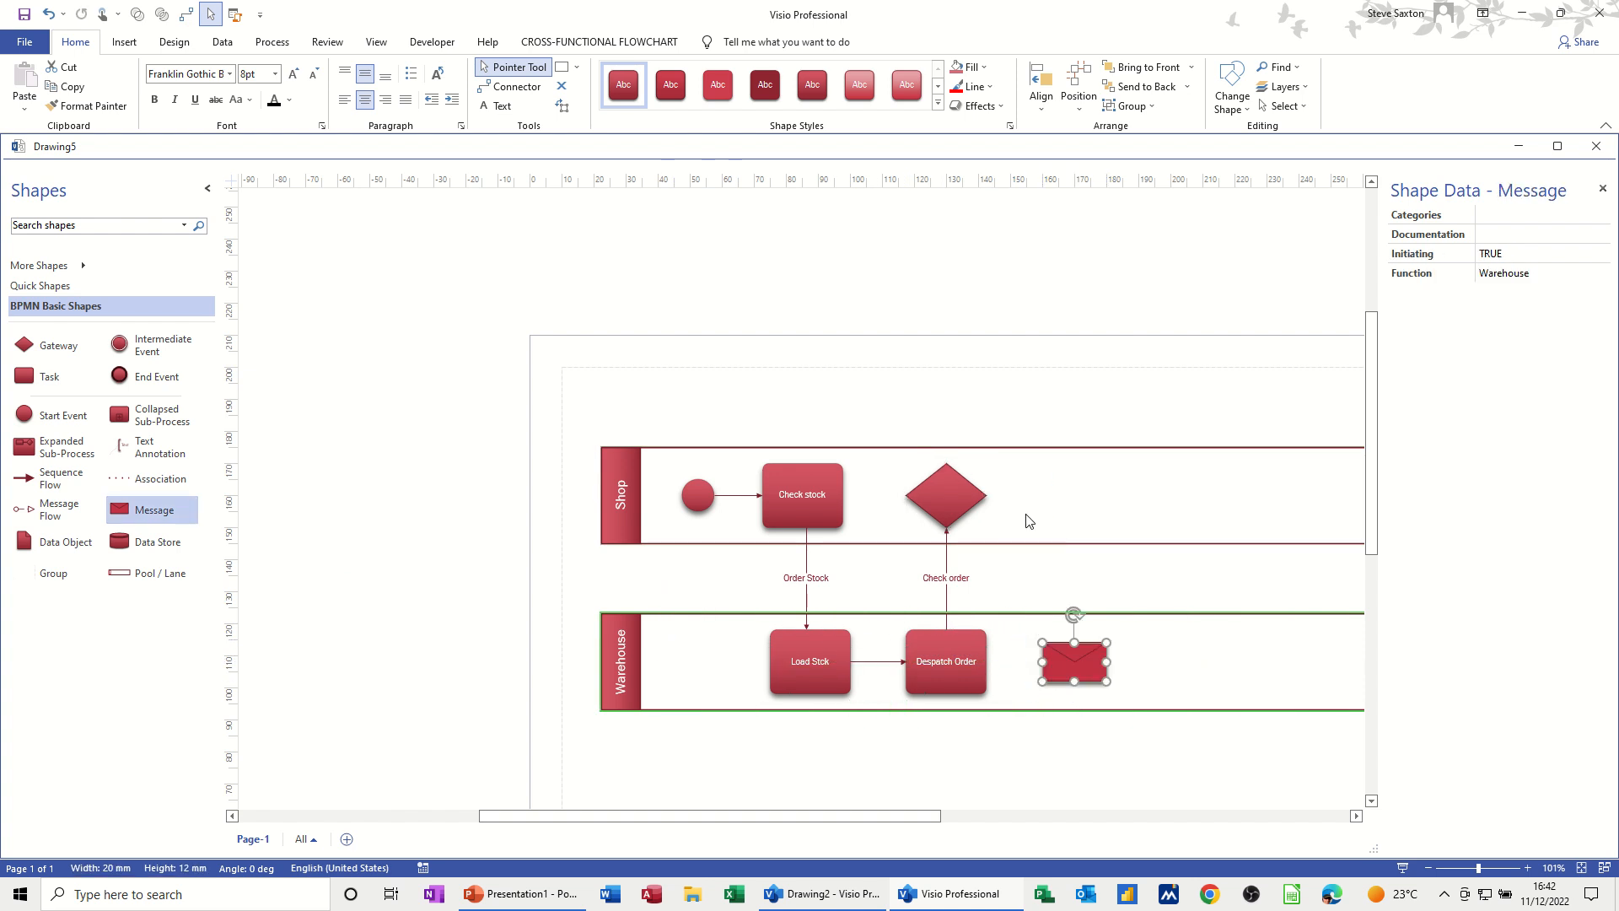
{"action": "left_click", "coordinate": [510, 86]}
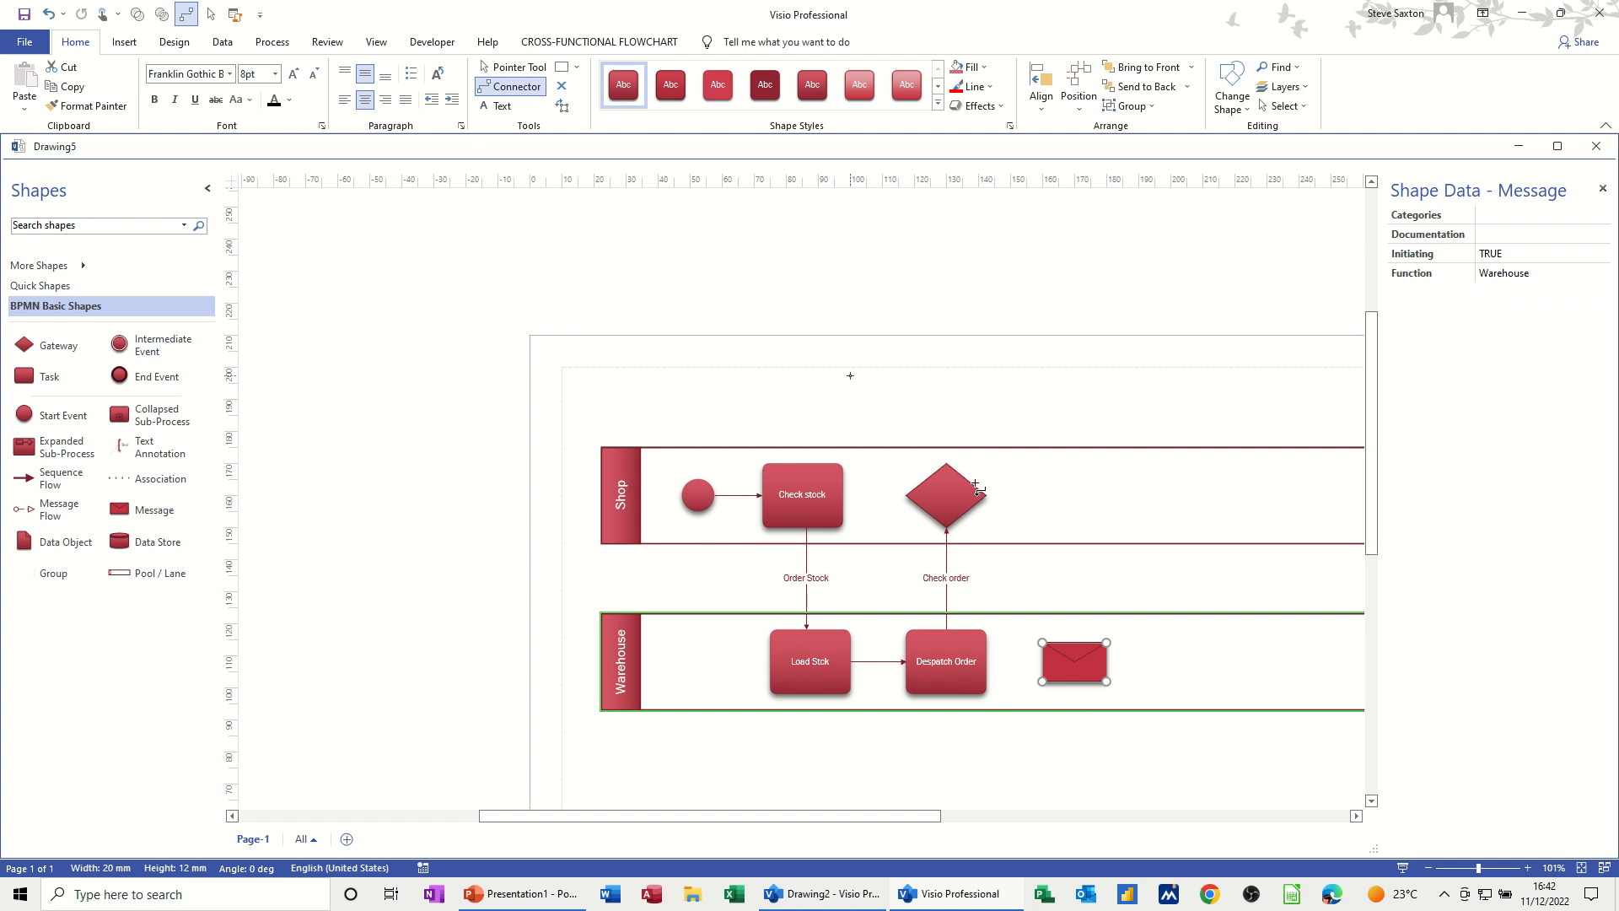
{"action": "left_click_drag", "start_coordinate": [988, 498], "coordinate": [1074, 639]}
{"action": "left_click_drag", "start_coordinate": [997, 571], "coordinate": [1073, 567]}
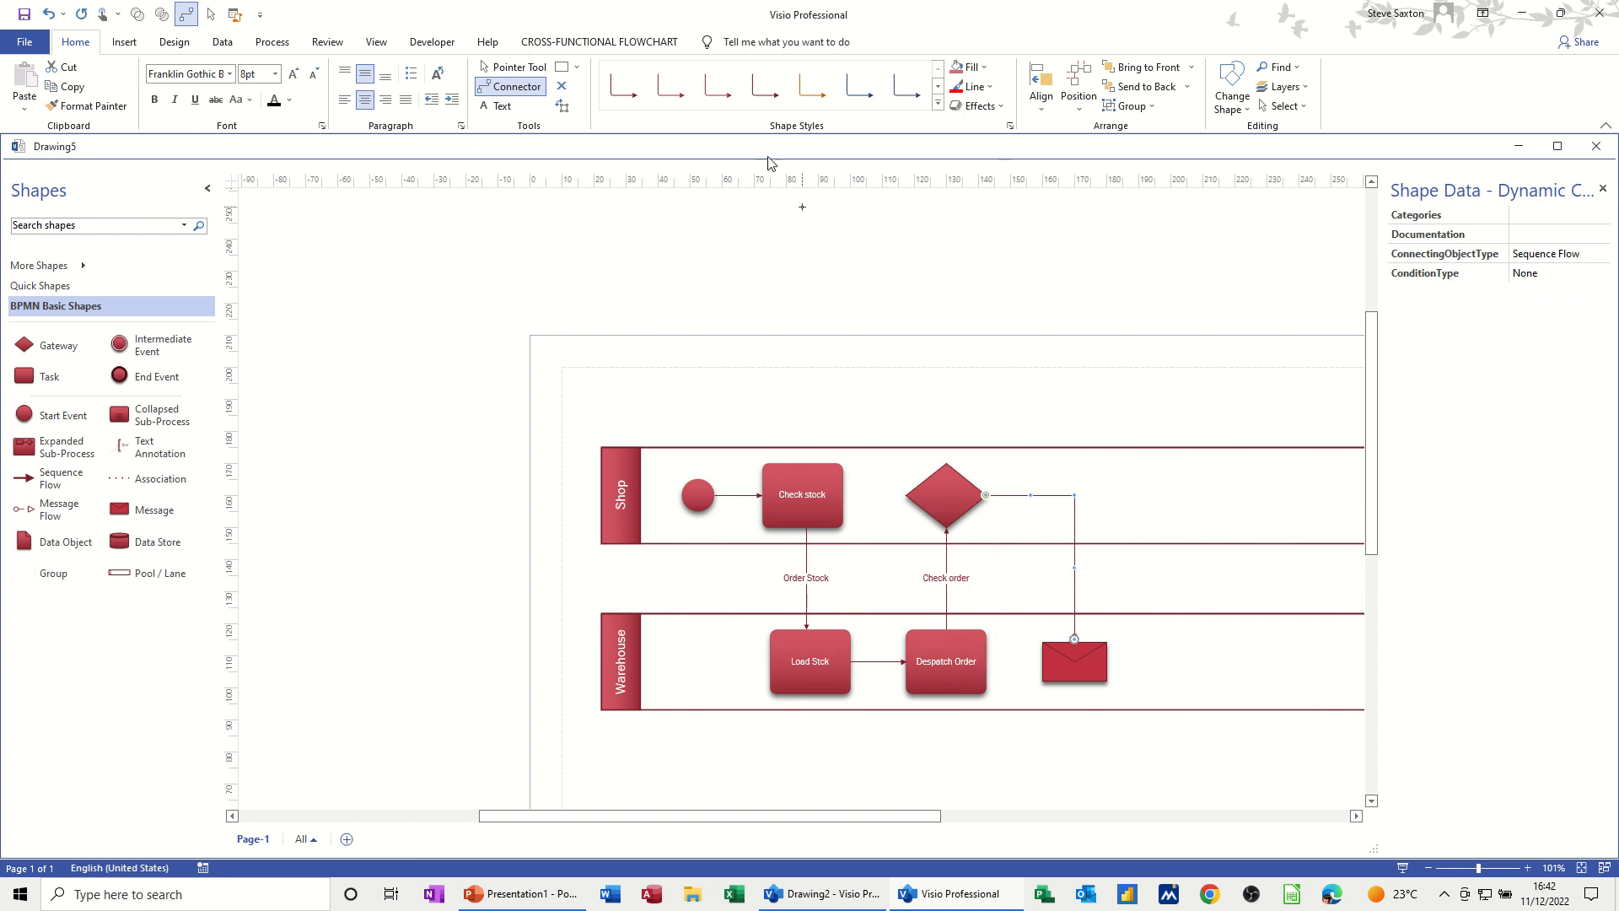
{"action": "left_click", "coordinate": [512, 68]}
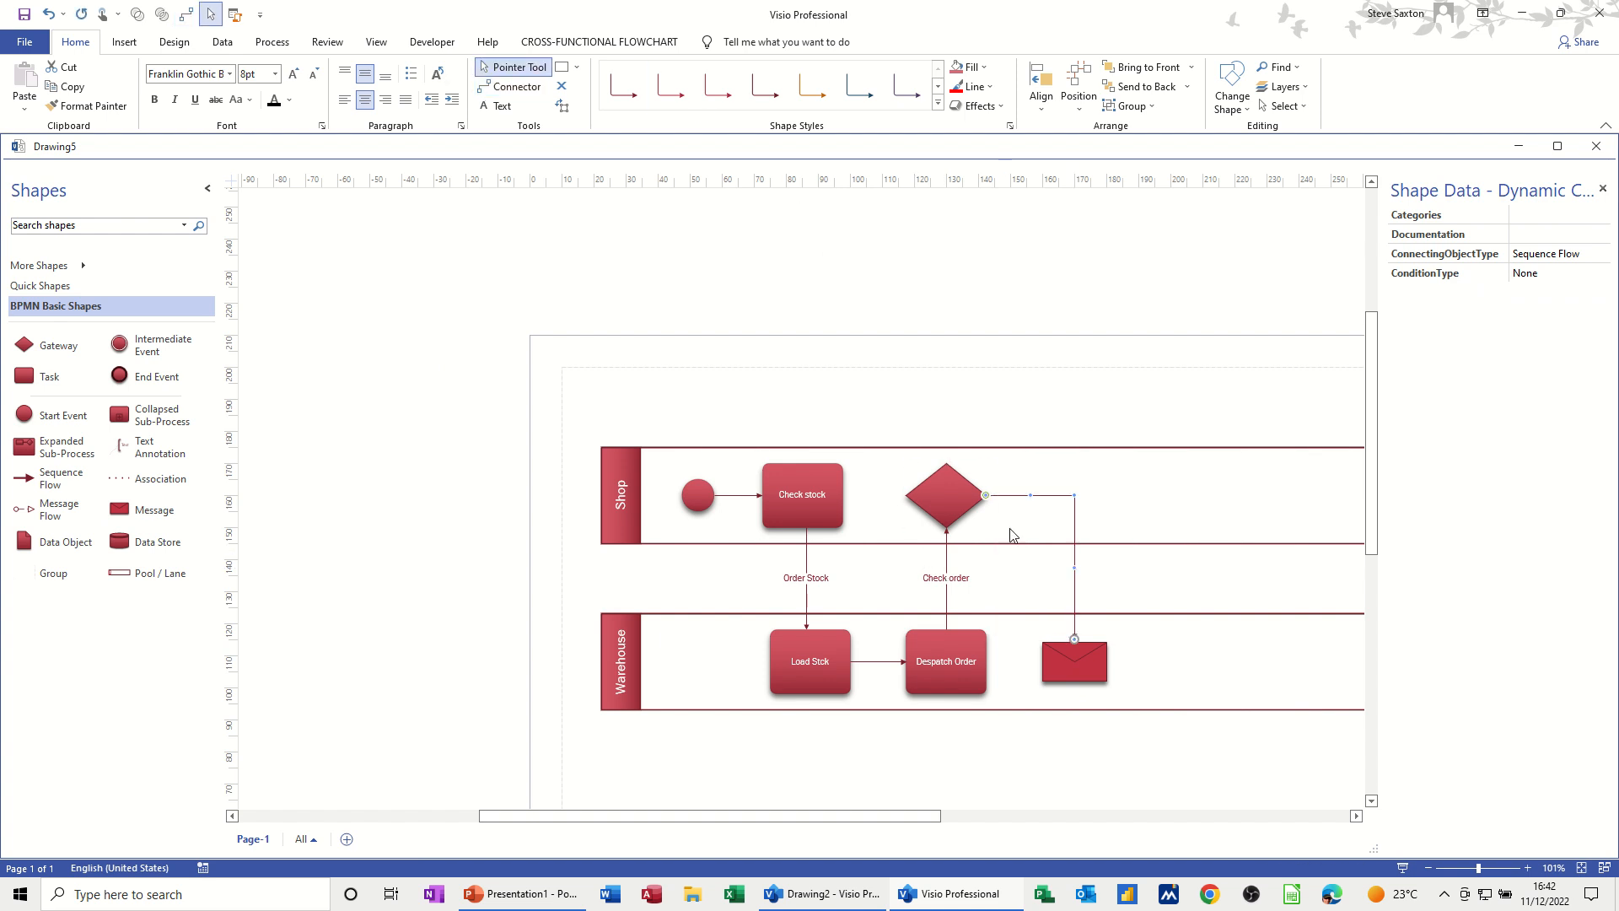
Label the connector from the gateway to the message "Missing Stck".
{"action": "double_click", "coordinate": [1075, 570]}
{"action": "left_click", "coordinate": [1074, 567]}
{"action": "double_click", "coordinate": [1074, 567]}
{"action": "type", "text": "Missing Stck"}
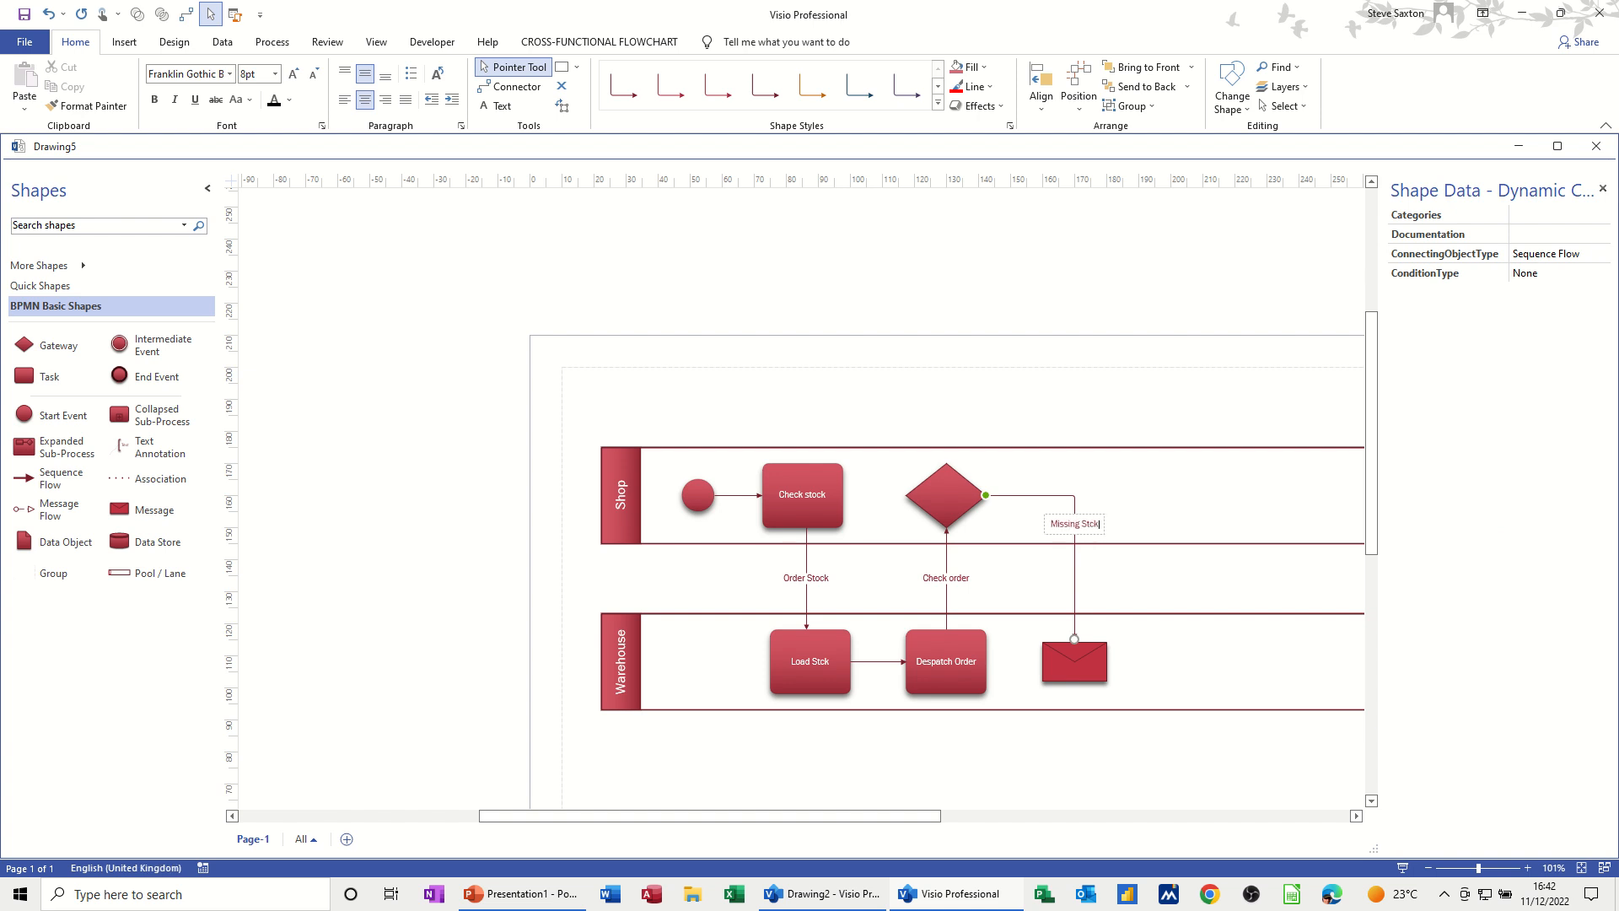
{"action": "left_click", "coordinate": [1059, 660]}
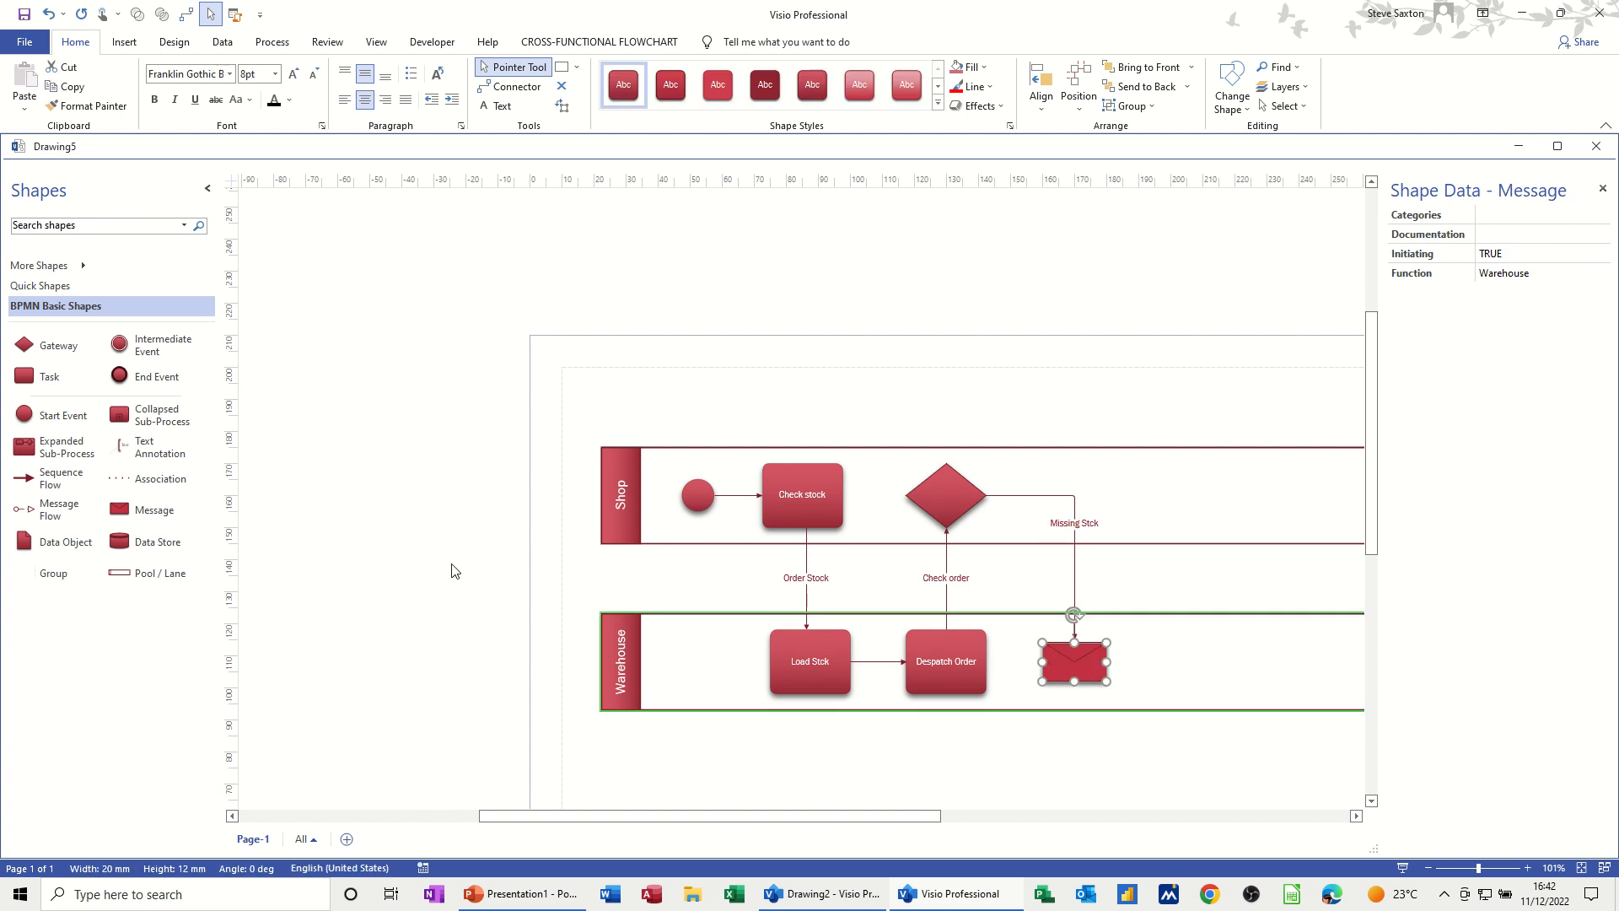
Add a task labelled "Despatch" after the message in the Warehouse pool, connected from the message.
{"action": "left_click_drag", "start_coordinate": [49, 377], "coordinate": [1209, 663]}
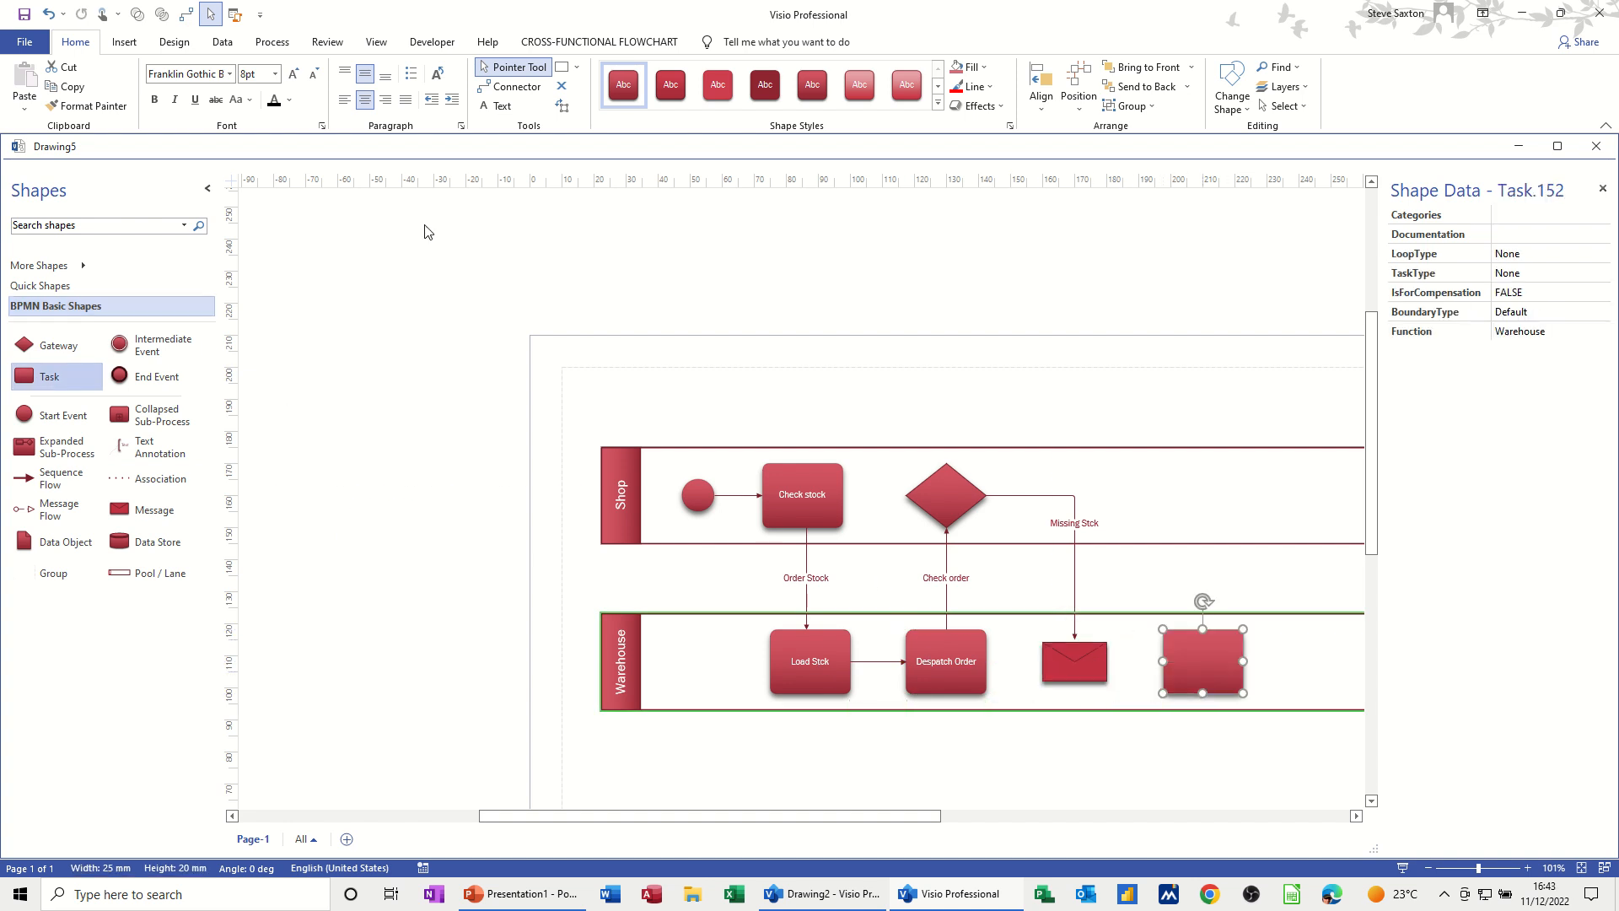
{"action": "left_click", "coordinate": [510, 86]}
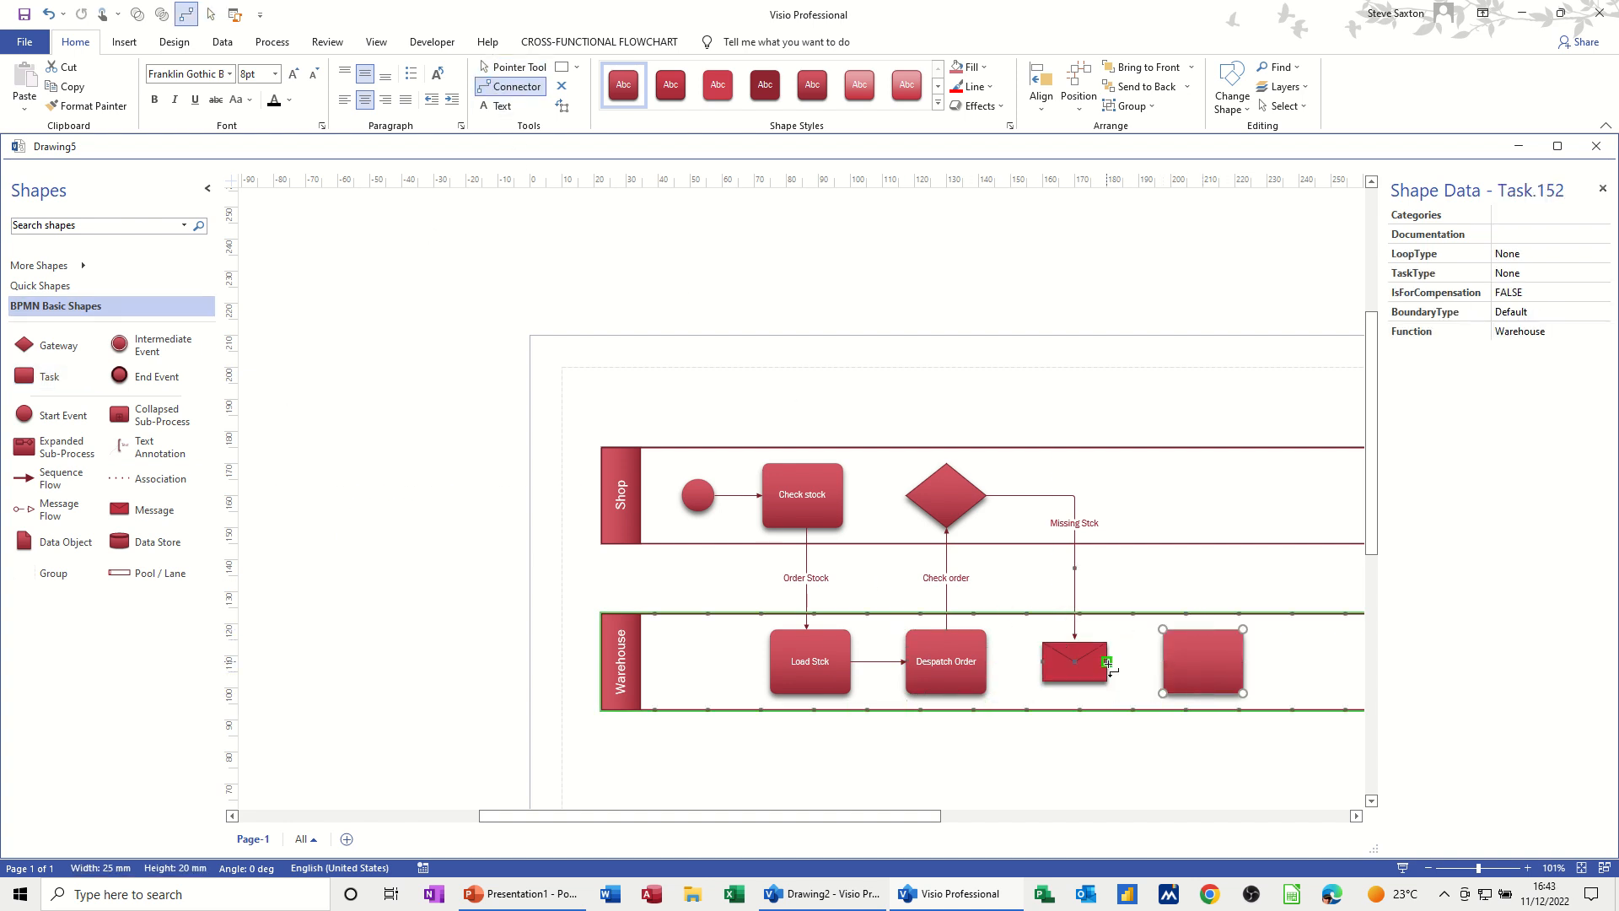
{"action": "left_click_drag", "start_coordinate": [1163, 661], "coordinate": [1163, 662]}
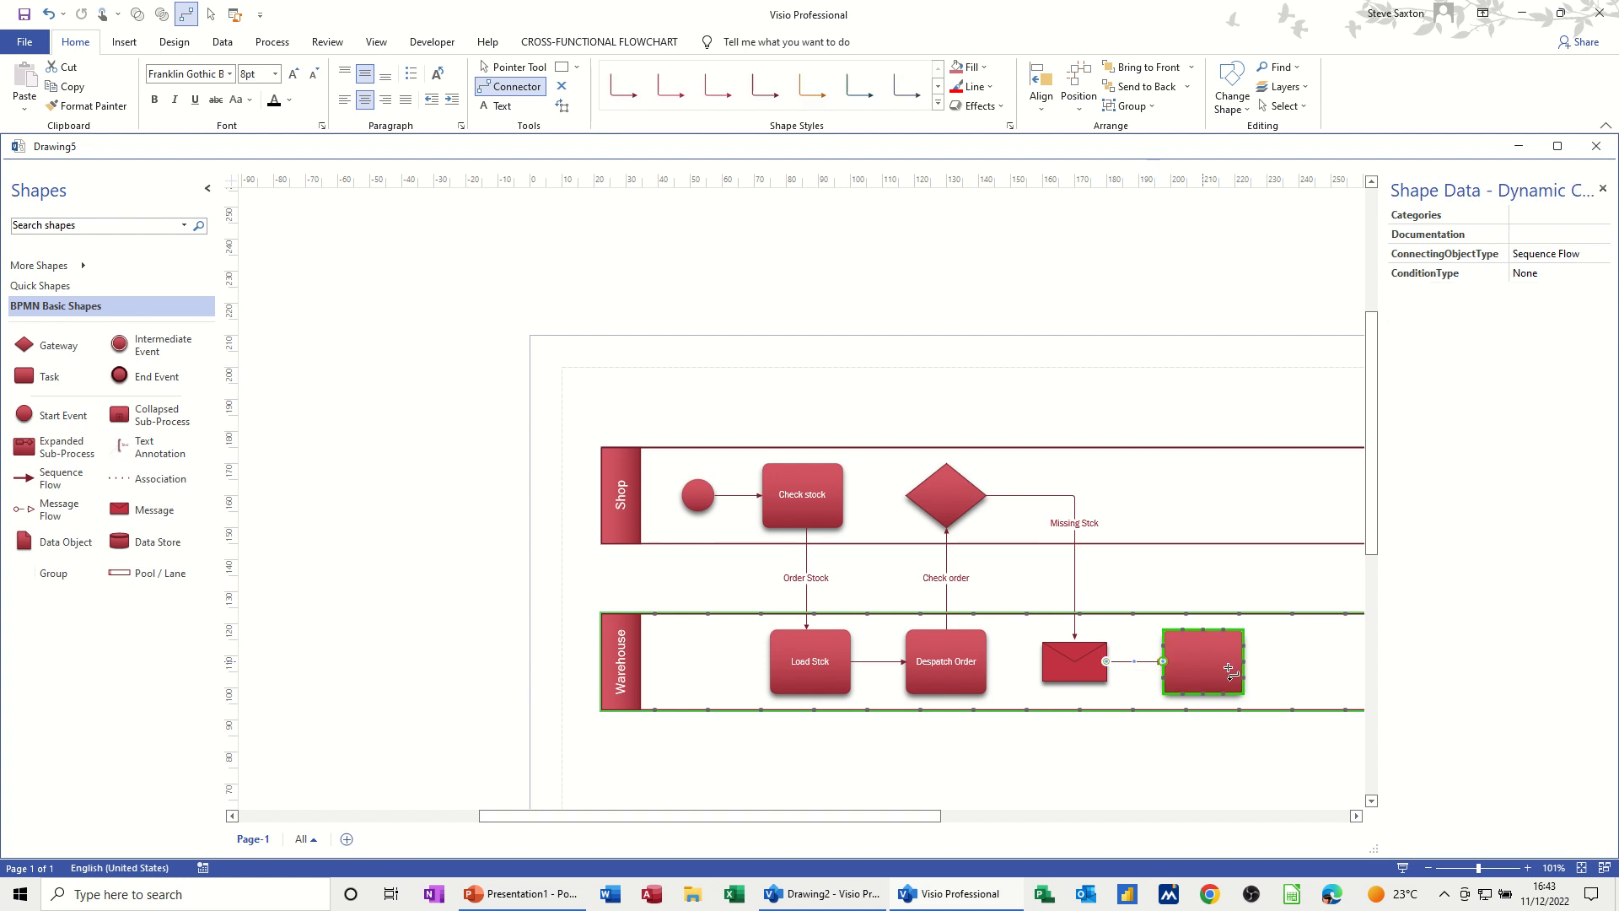
{"action": "left_click", "coordinate": [1206, 666]}
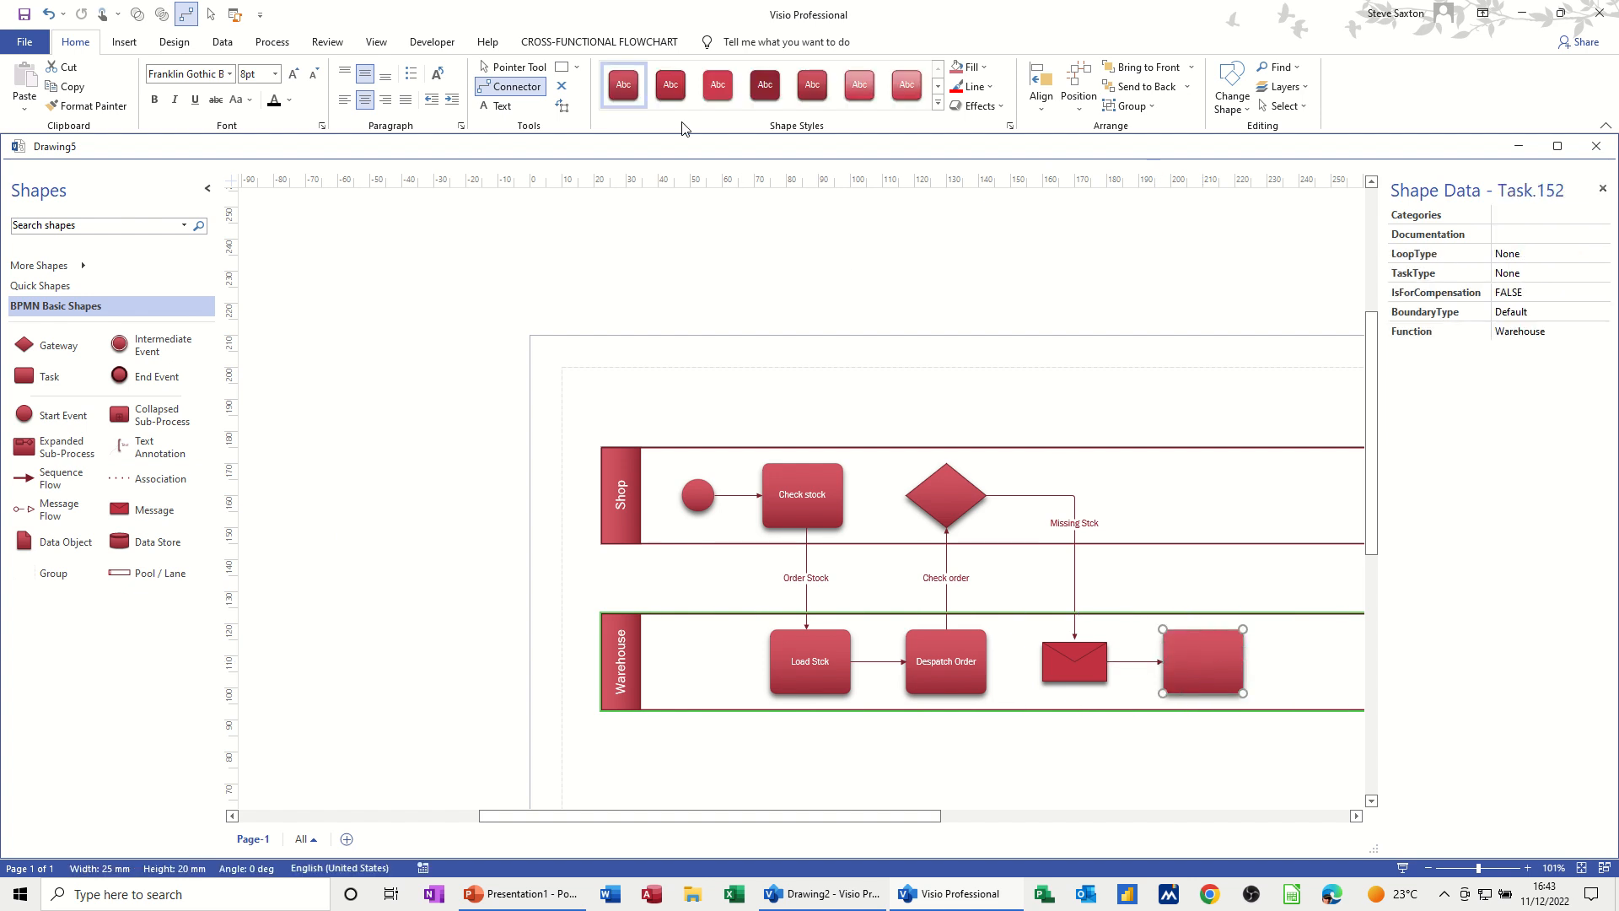
{"action": "left_click", "coordinate": [510, 67]}
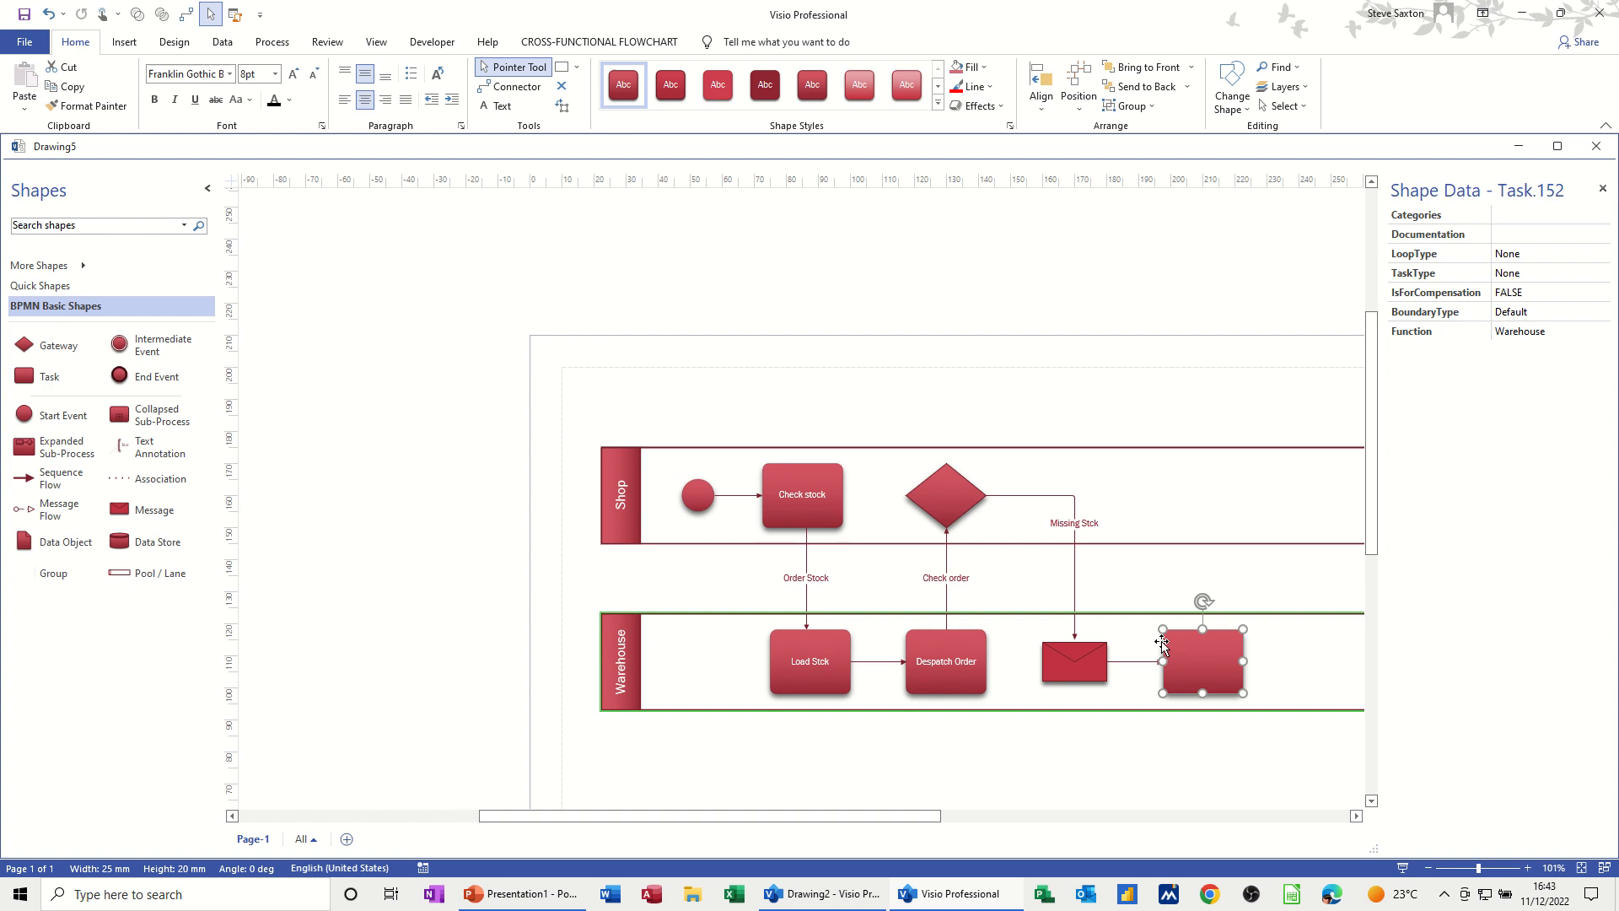
{"action": "type", "text": "Despatch"}
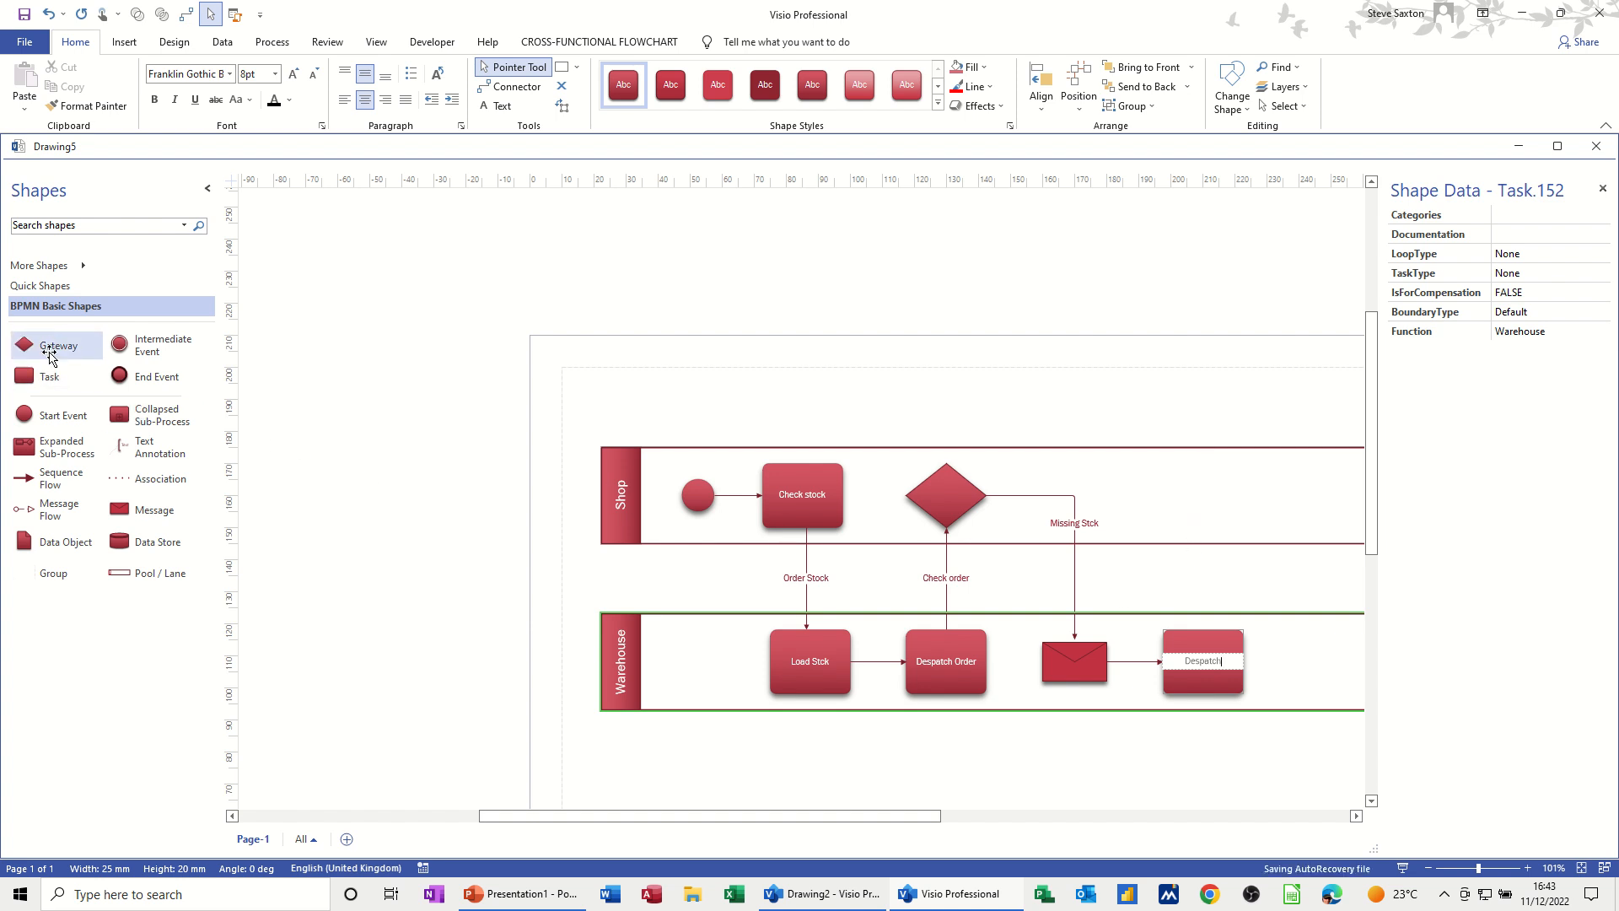
Add a second Gateway in the Shop pool above Despatch, connected from Despatch with a connector labelled "Check Order".
{"action": "left_click_drag", "start_coordinate": [49, 354], "coordinate": [1202, 511]}
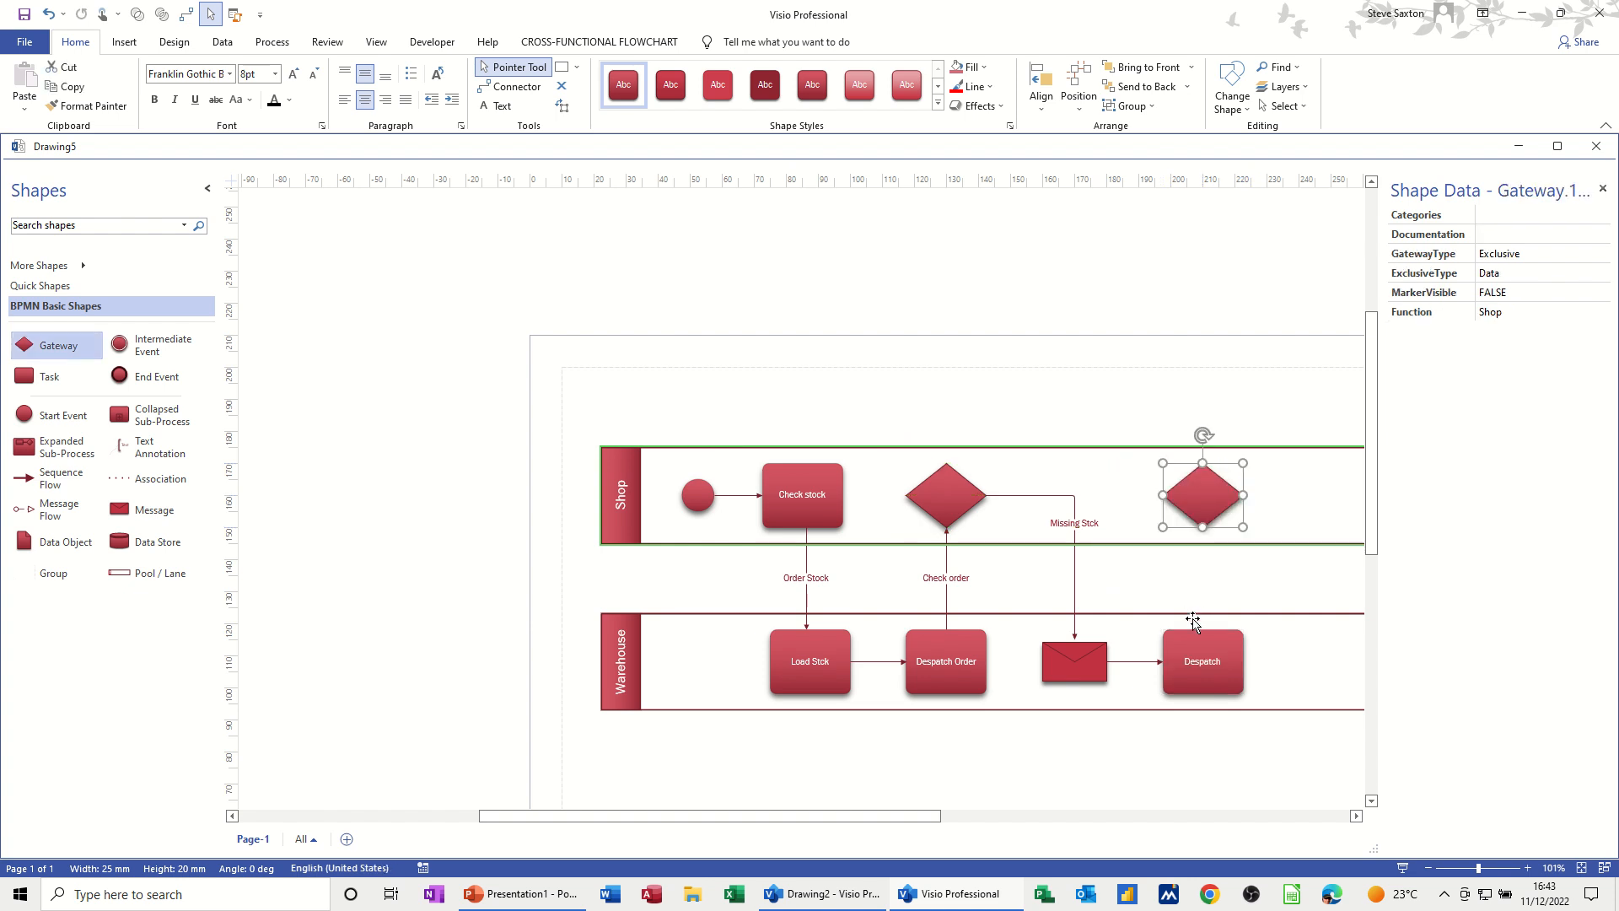
{"action": "left_click", "coordinate": [523, 93]}
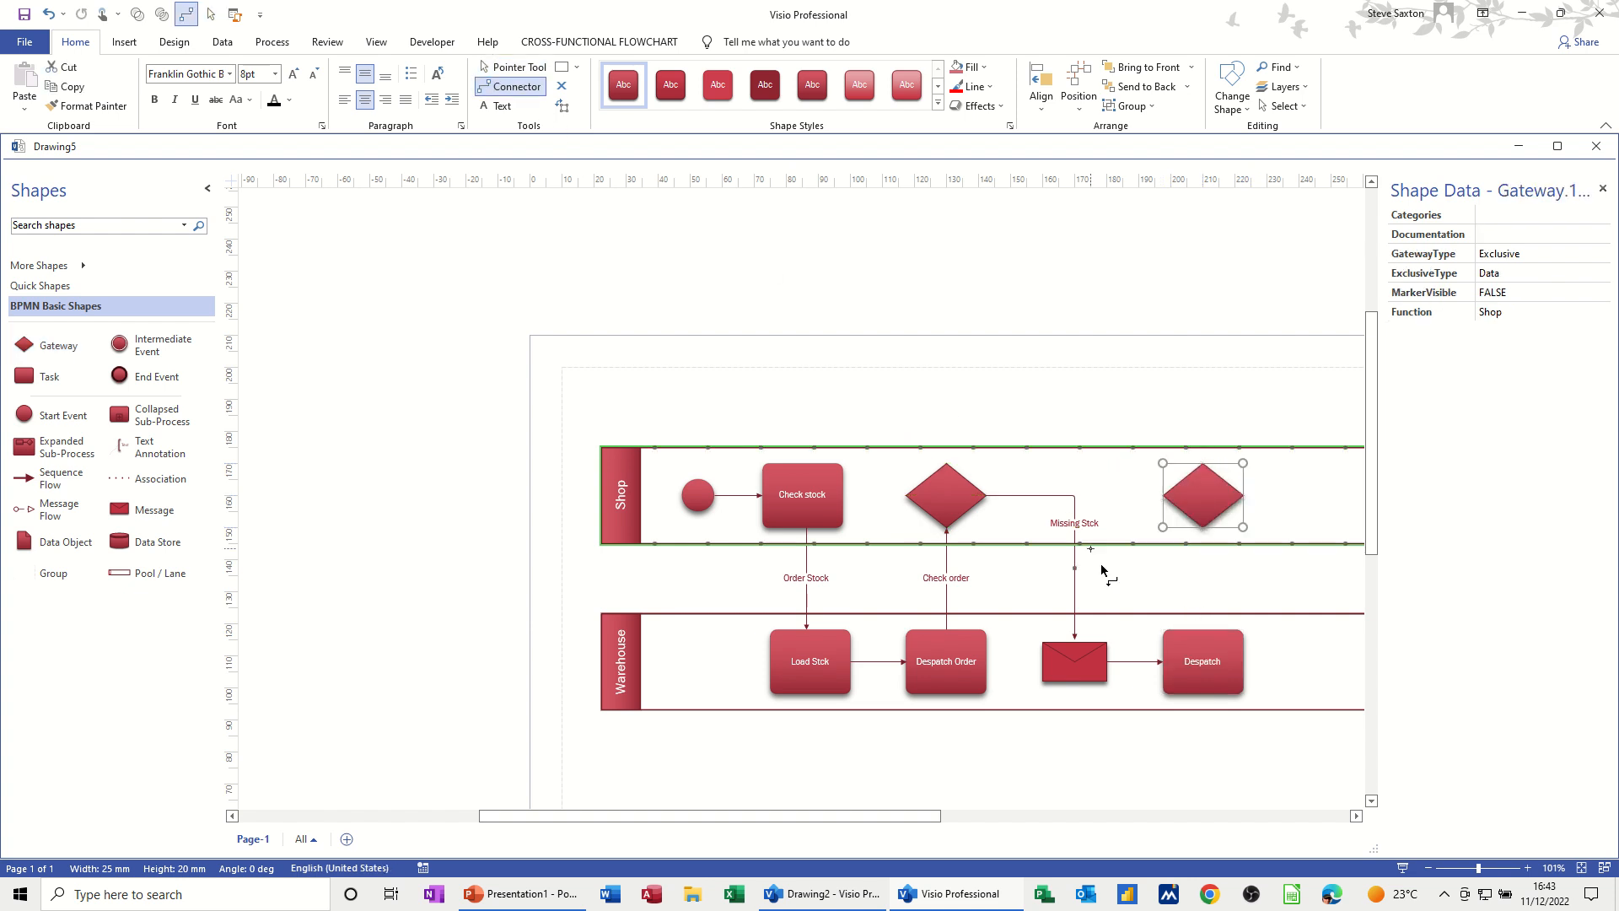
{"action": "left_click_drag", "start_coordinate": [1203, 631], "coordinate": [1202, 528]}
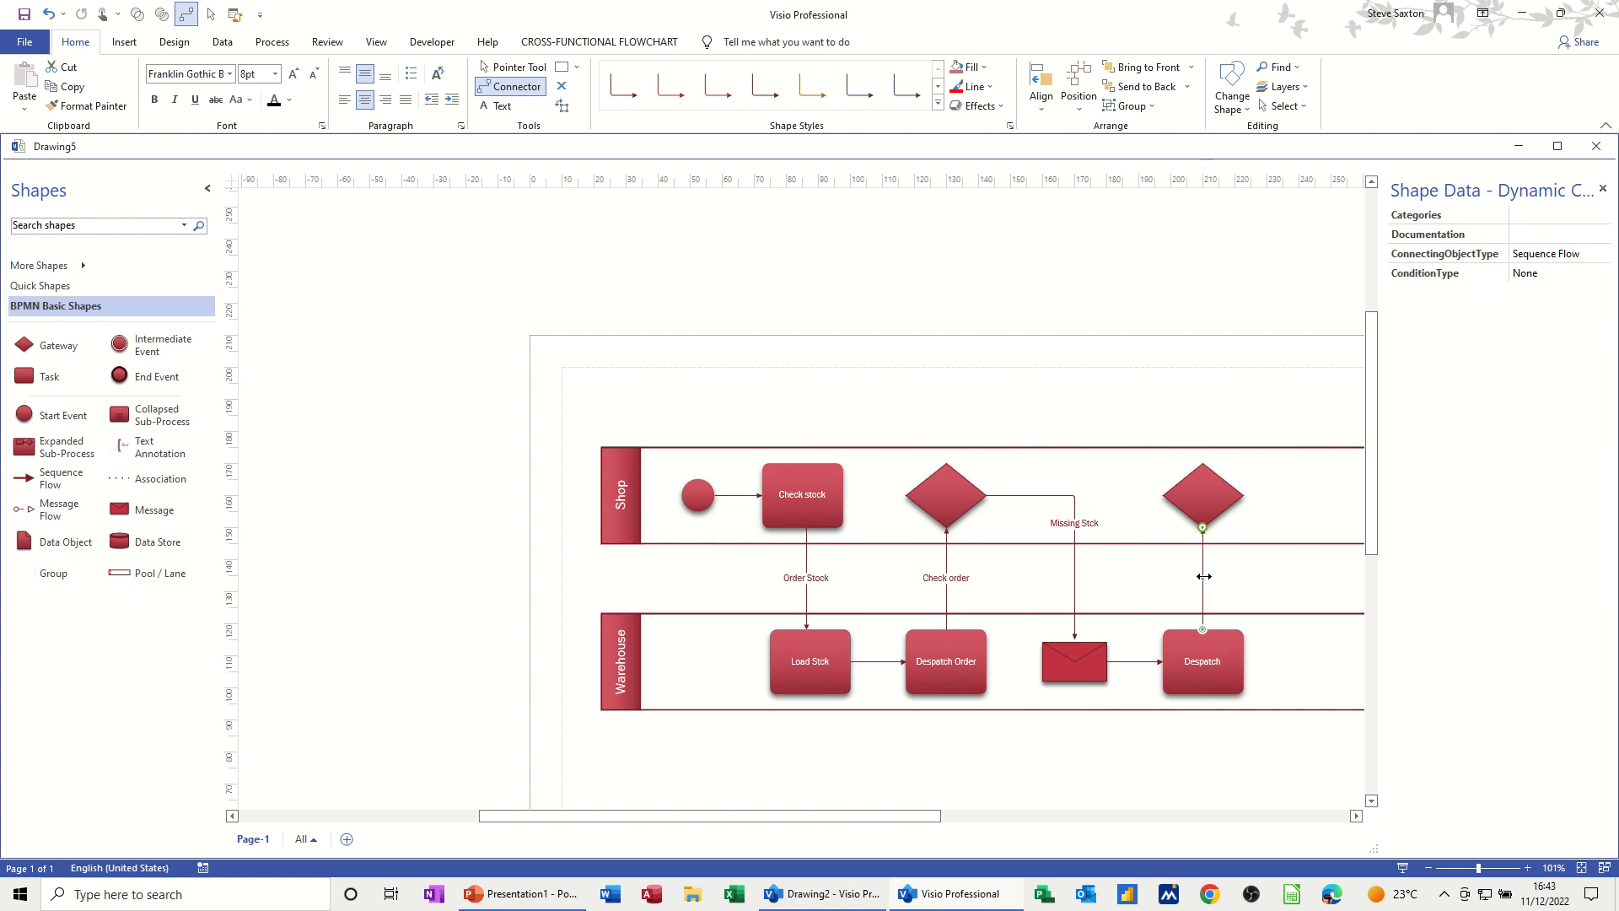
{"action": "double_click", "coordinate": [1203, 579]}
{"action": "type", "text": "O"}
{"action": "type", "text": "heck Order"}
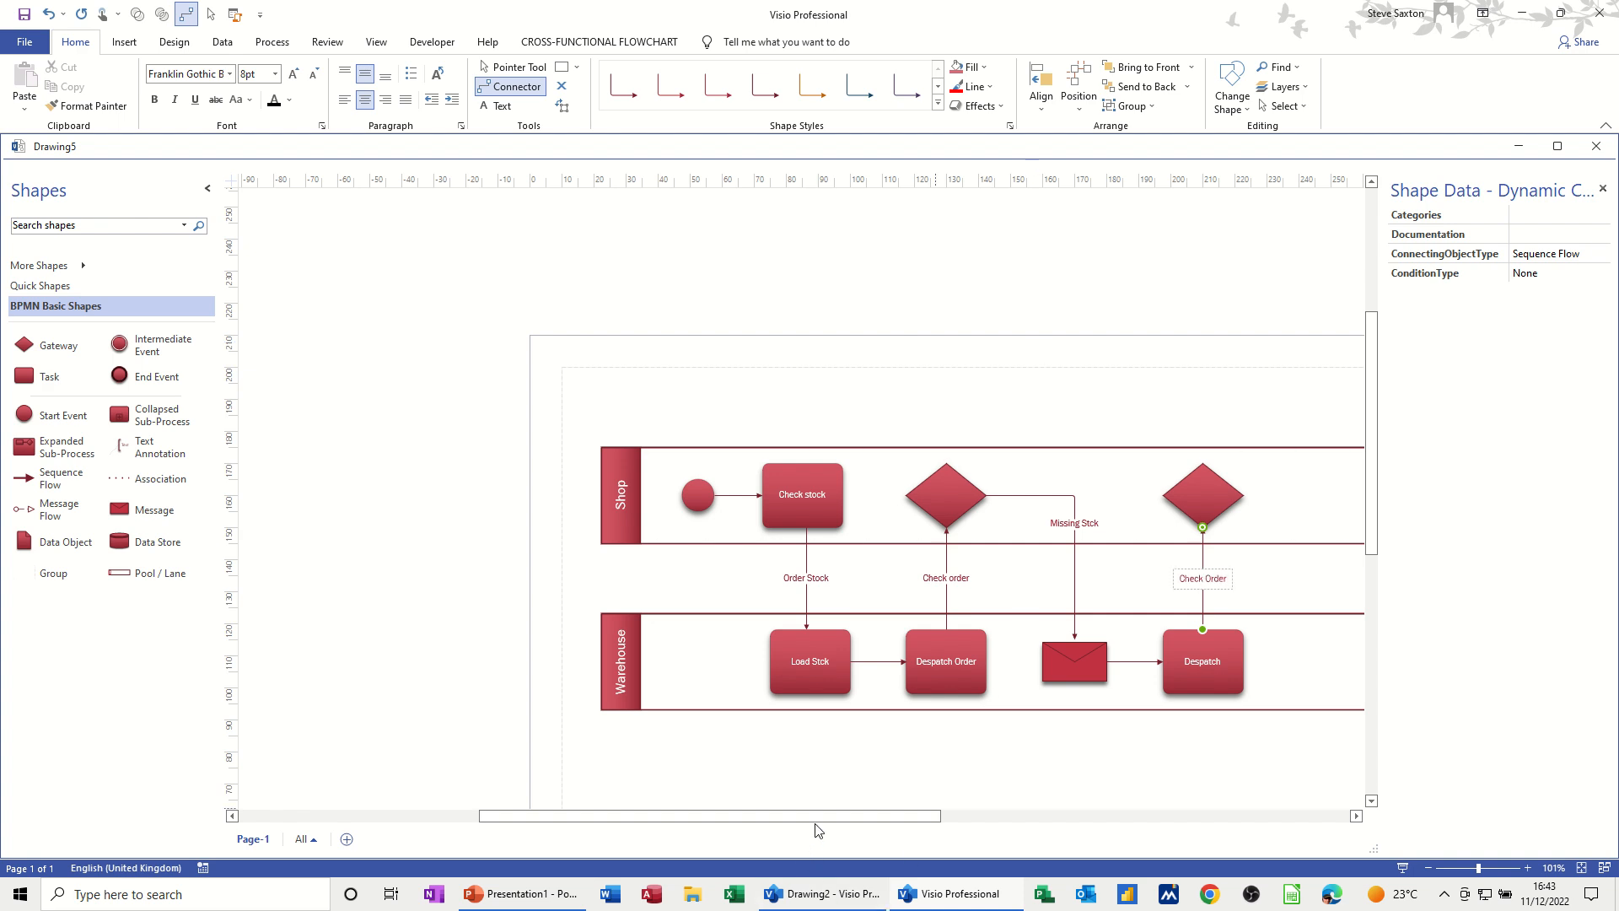
Add a task labelled "Sell Stock" at the end of the Shop pool, connected from the second gateway.
{"action": "left_click_drag", "start_coordinate": [817, 816], "coordinate": [905, 816]}
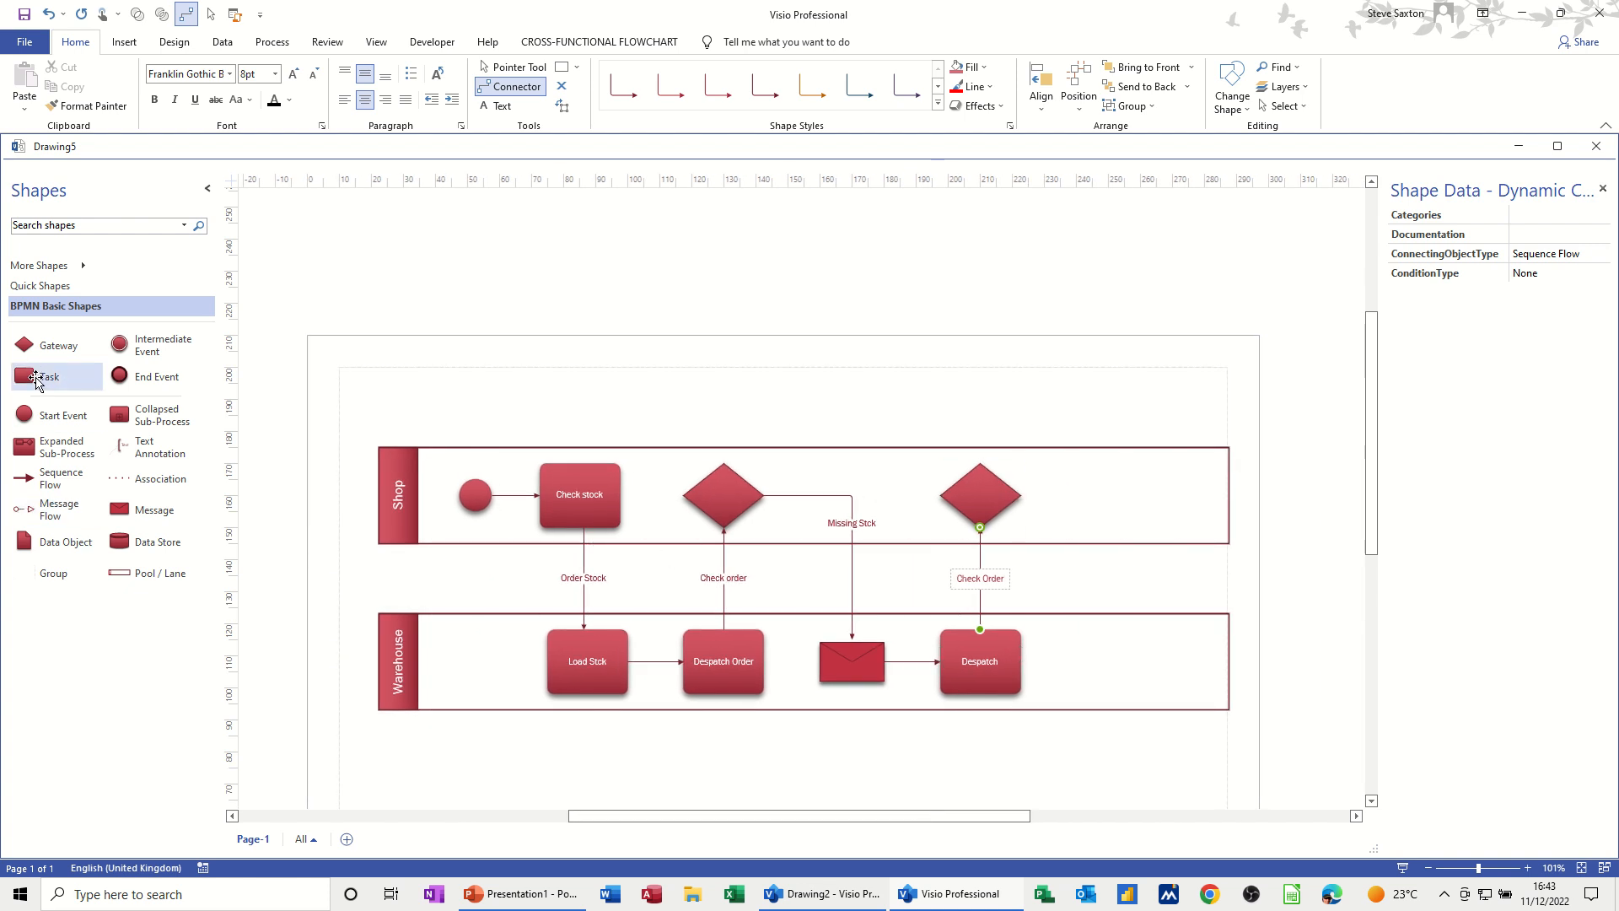
{"action": "left_click_drag", "start_coordinate": [36, 381], "coordinate": [1118, 497]}
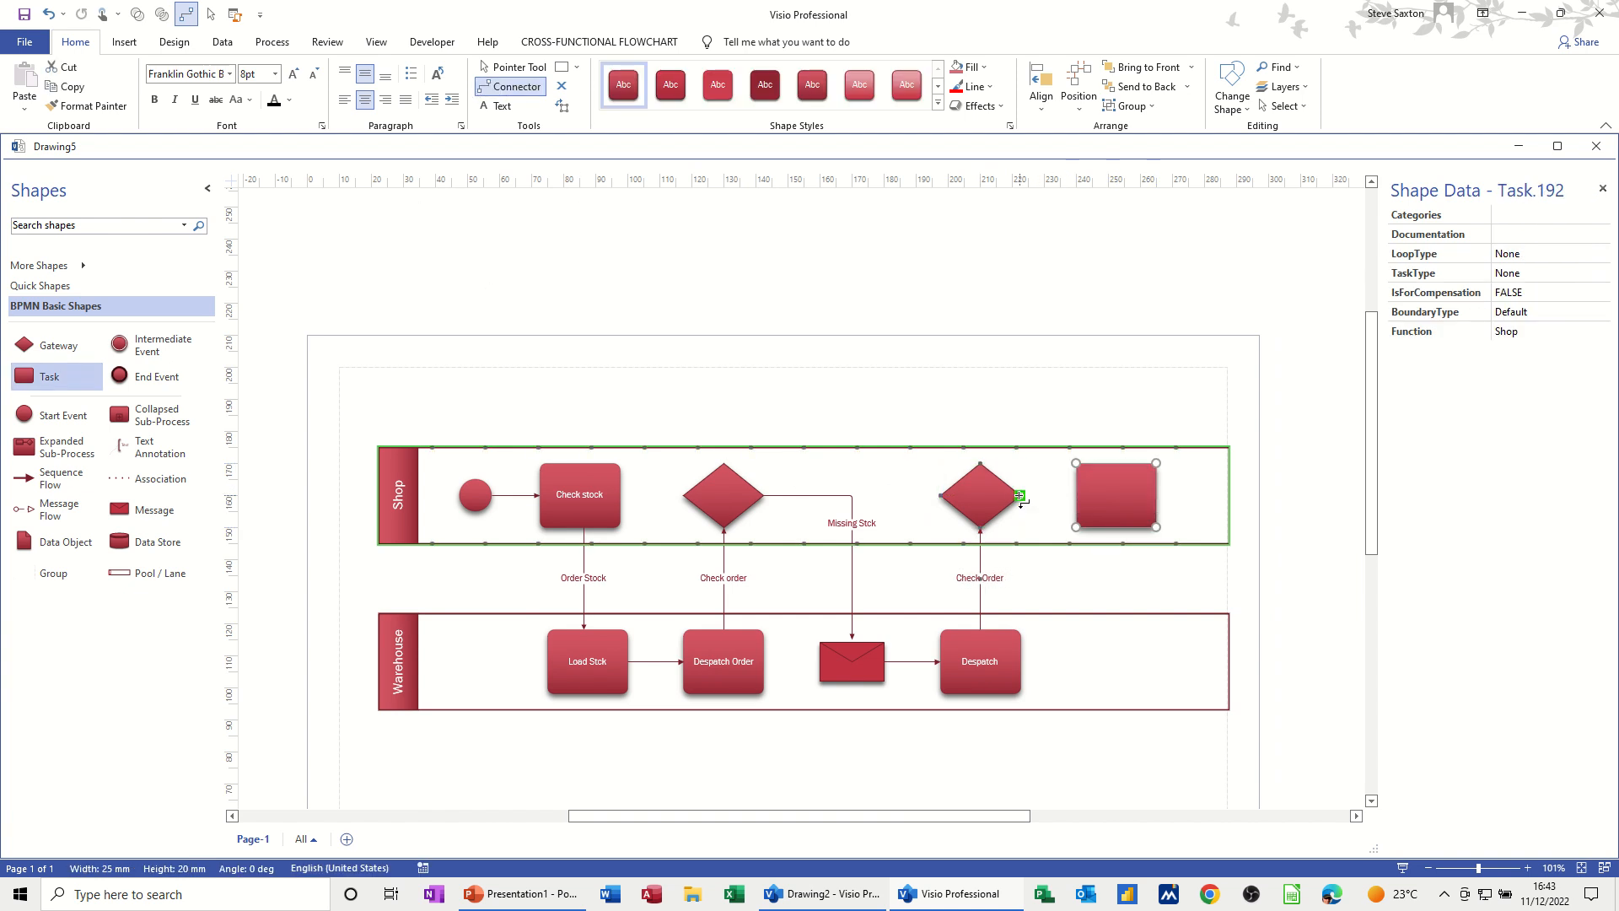
{"action": "left_click_drag", "start_coordinate": [1020, 496], "coordinate": [1075, 496]}
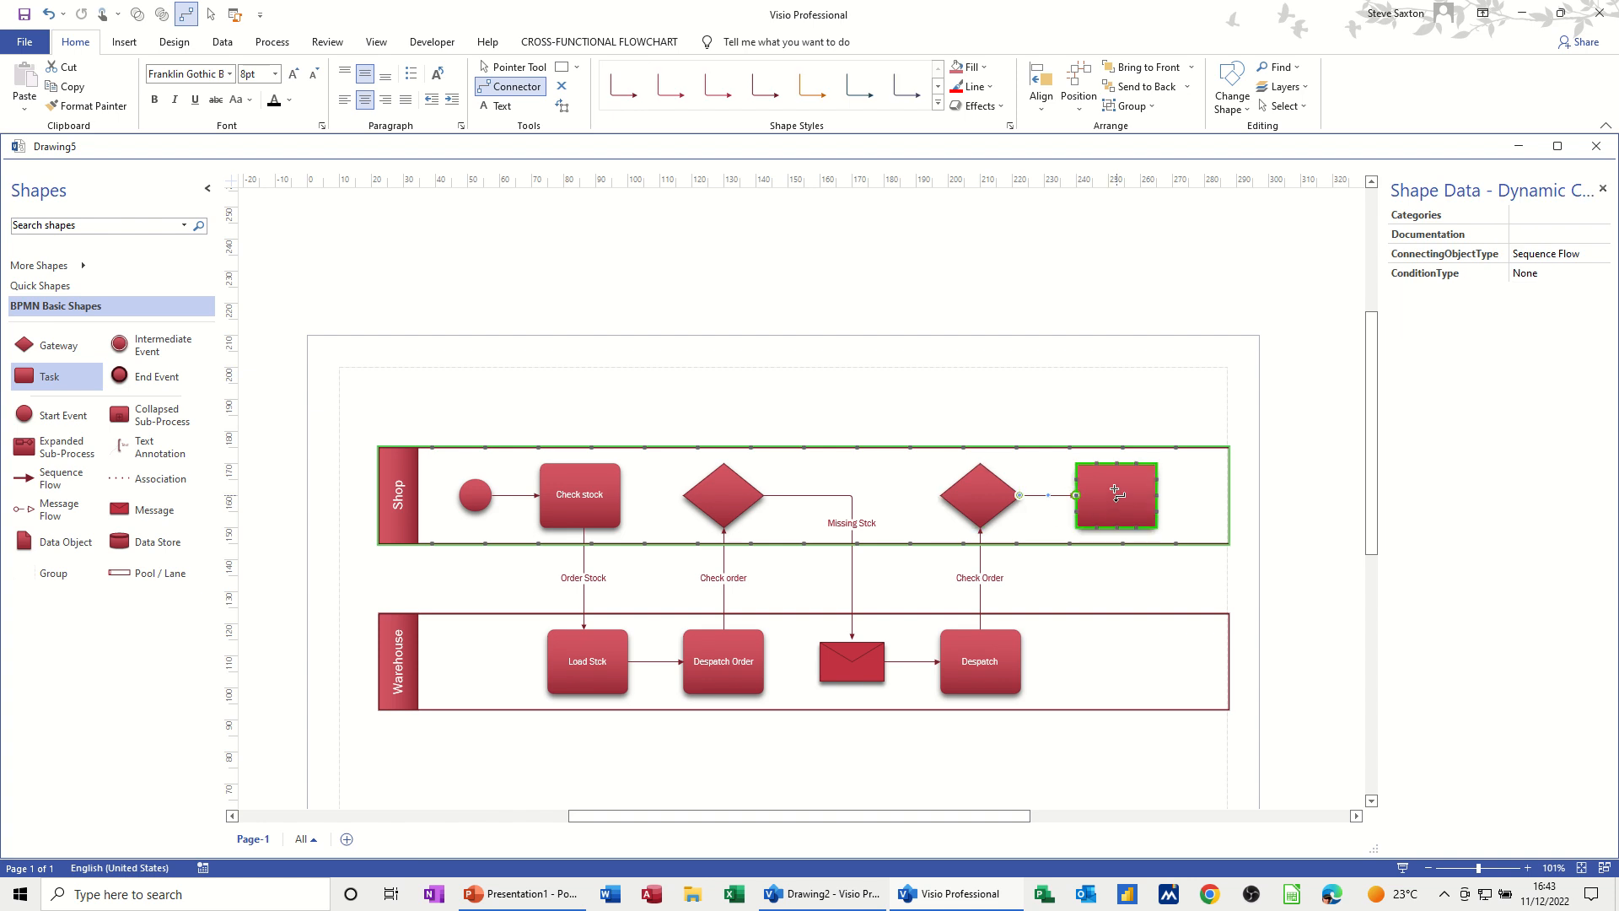
{"action": "left_click", "coordinate": [516, 67]}
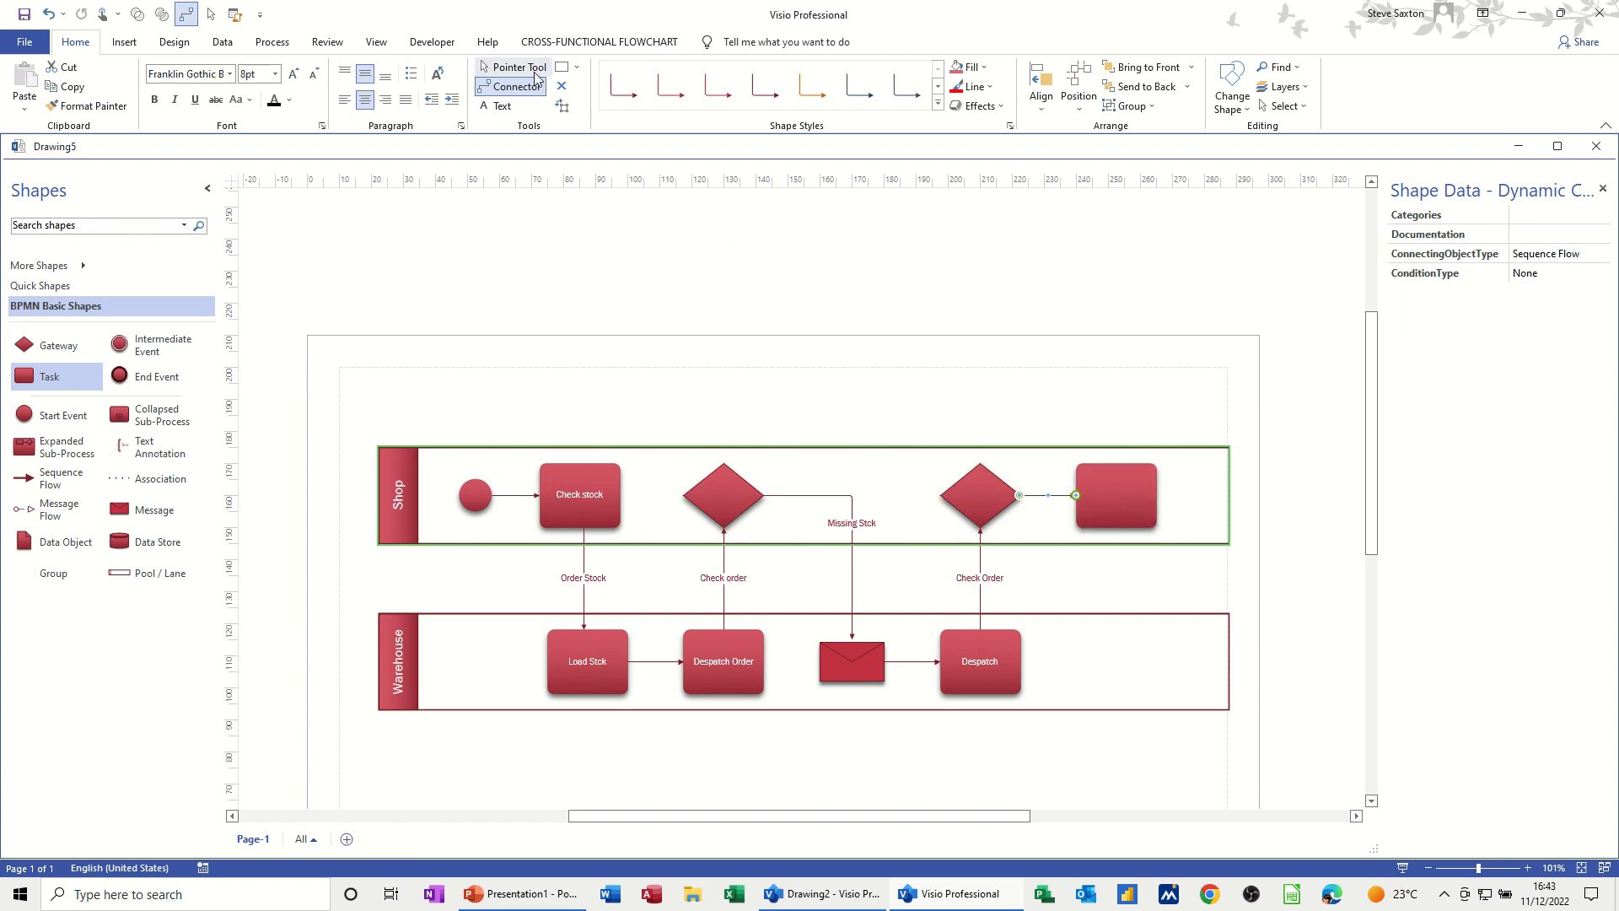
{"action": "left_click", "coordinate": [1106, 491]}
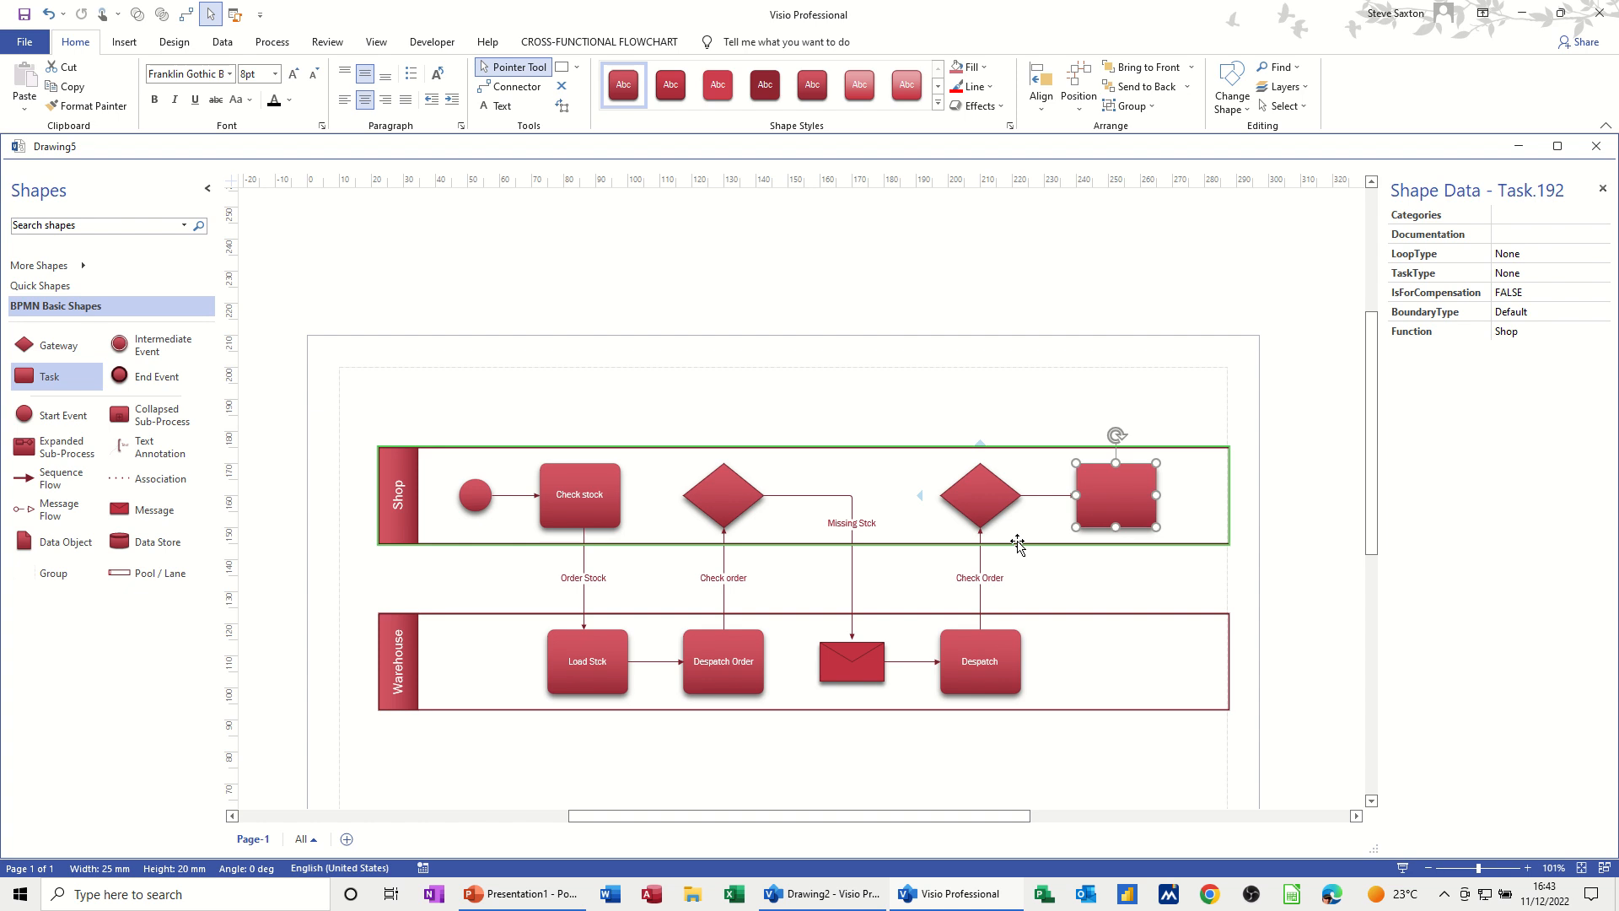
{"action": "type", "text": "Sell S"}
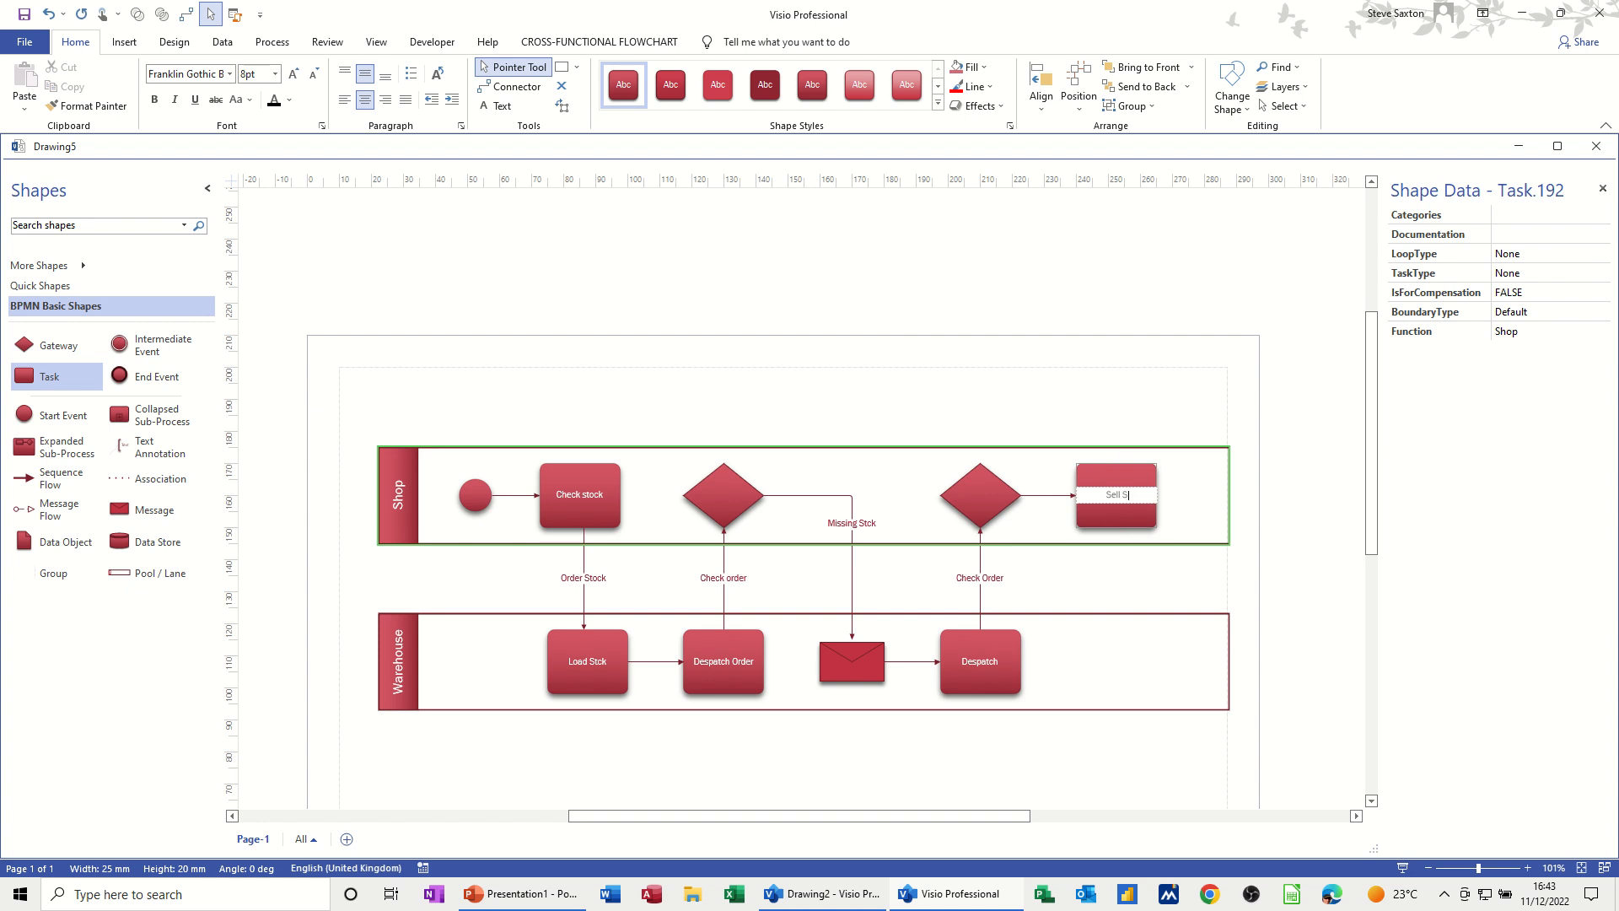
{"action": "type", "text": "toock"}
{"action": "key", "text": "BackSpace"}
{"action": "key", "text": "BackSpace"}
{"action": "type", "text": "ck"}
Label the connector between the second gateway and Sell Stock "Order OK".
{"action": "double_click", "coordinate": [1038, 498]}
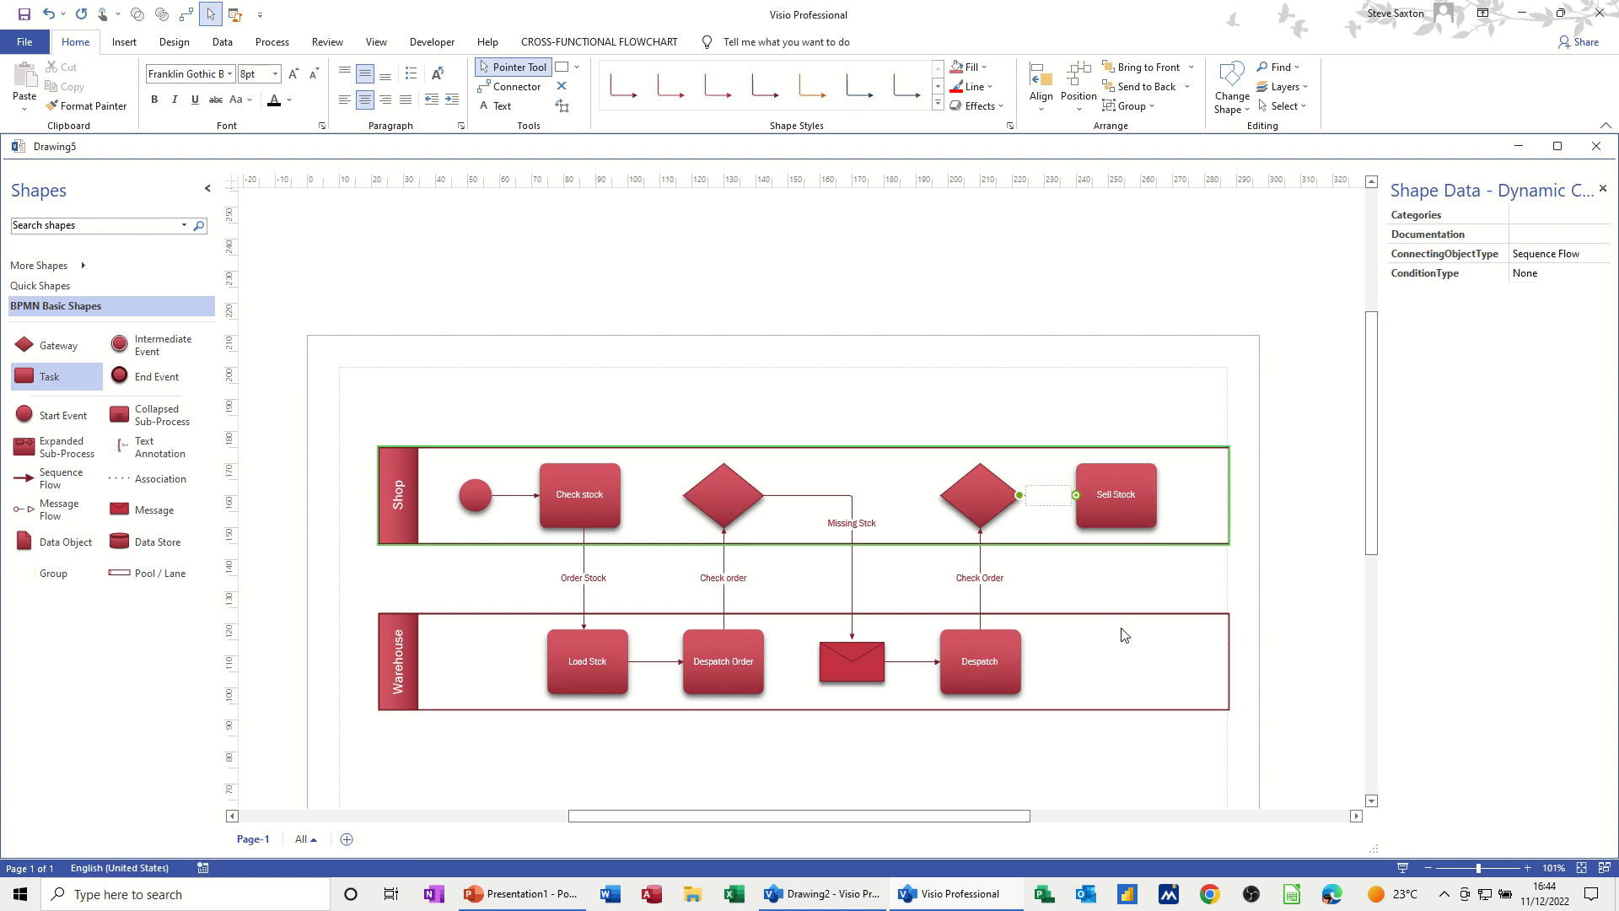
{"action": "type", "text": "Order OK"}
{"action": "left_click", "coordinate": [758, 441]}
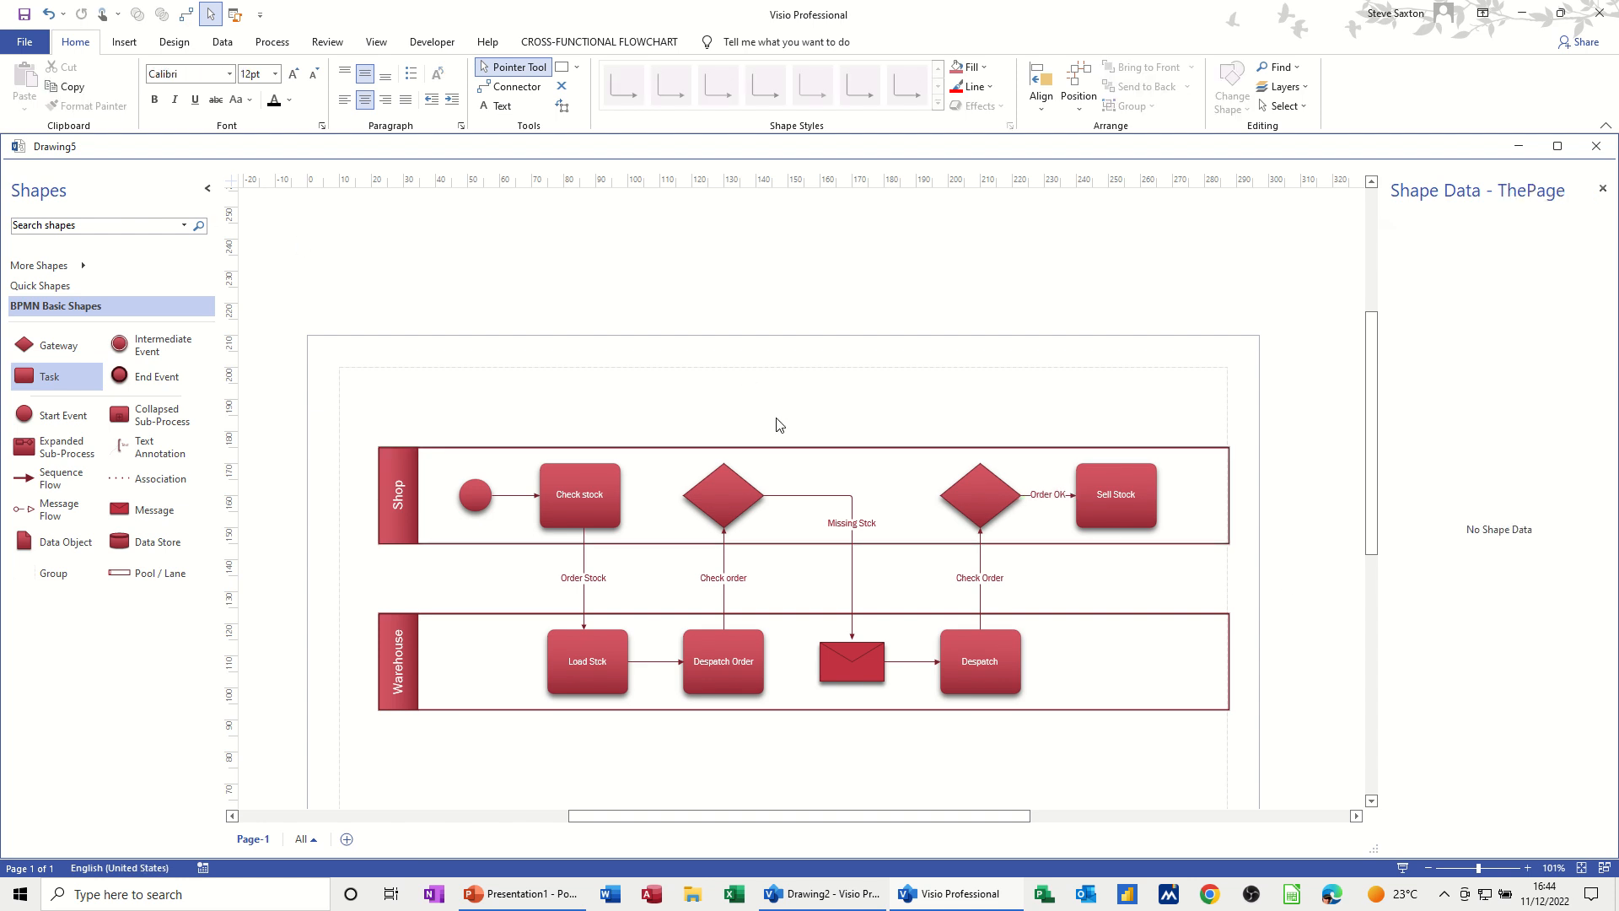